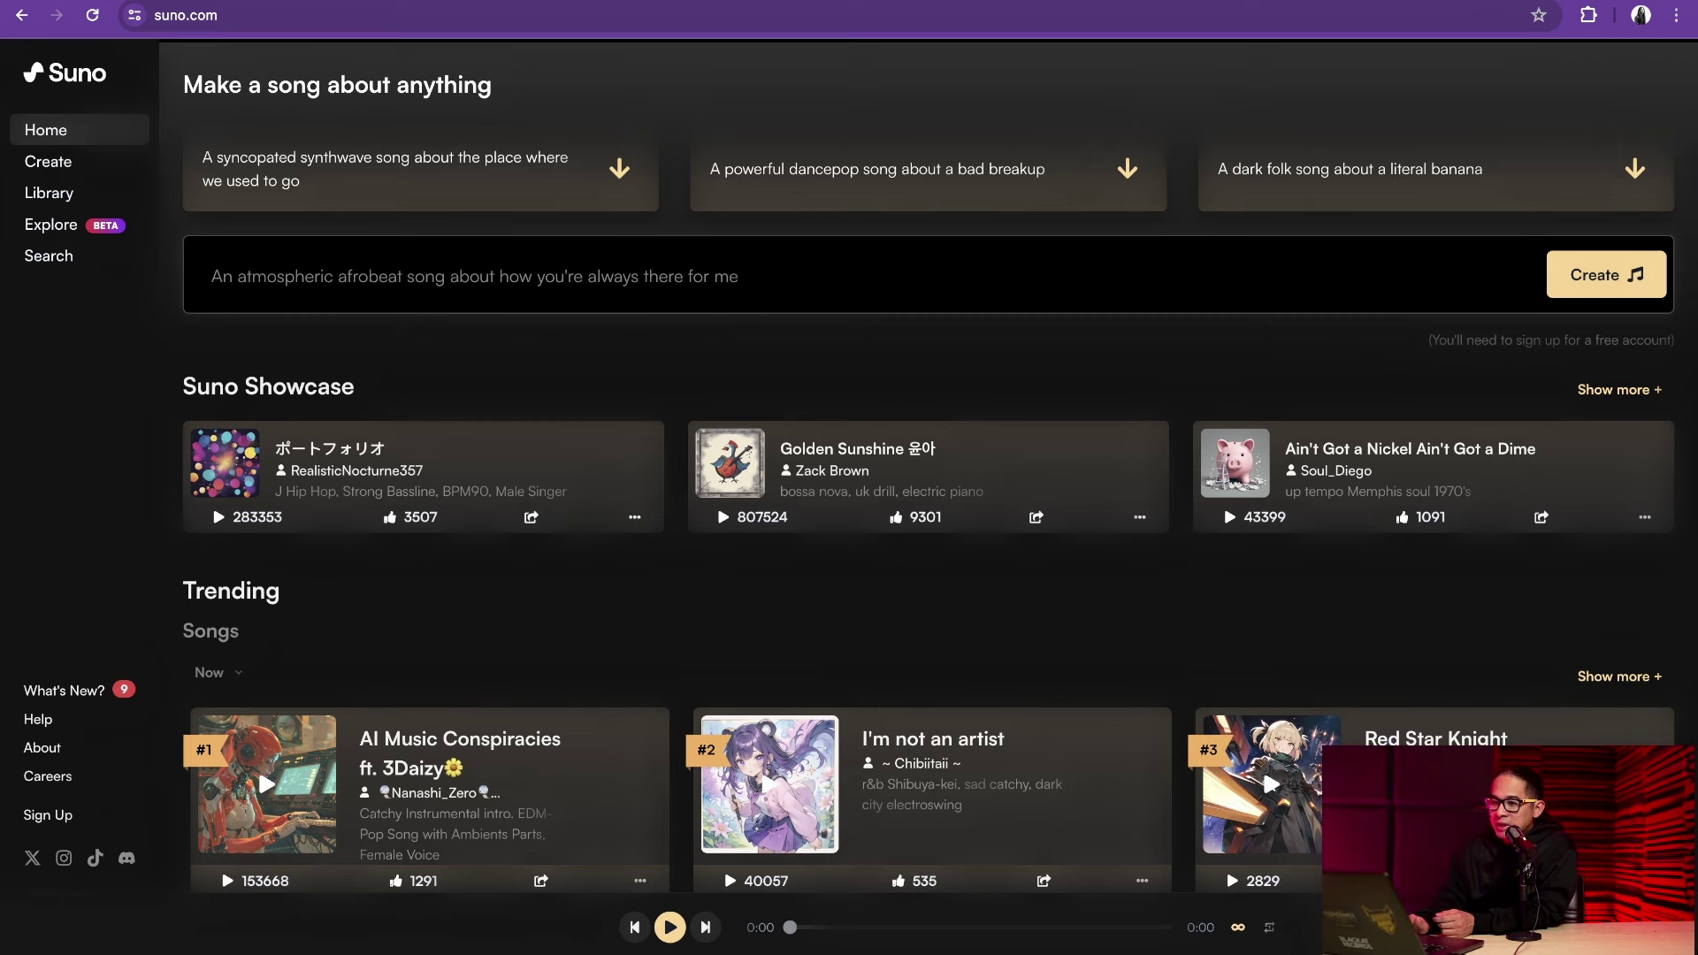
Look through the featured and trending songs on the home page and the existing songs in the Library
scroll(929, 496, "down", 2)
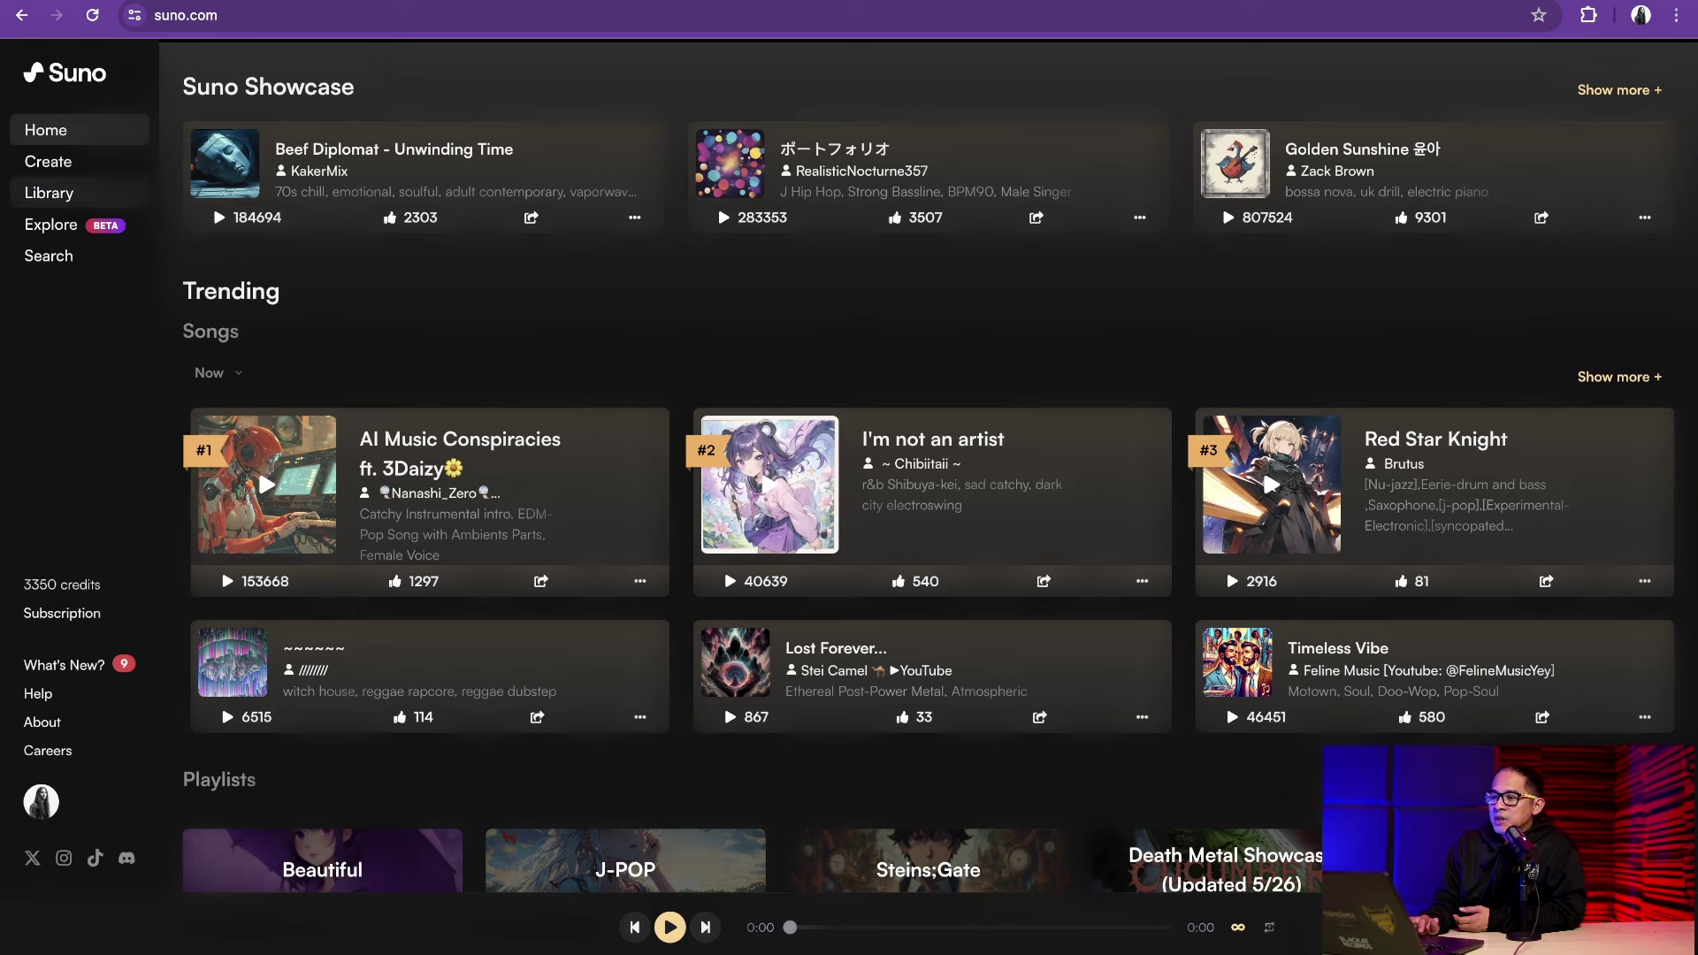
left_click(48, 192)
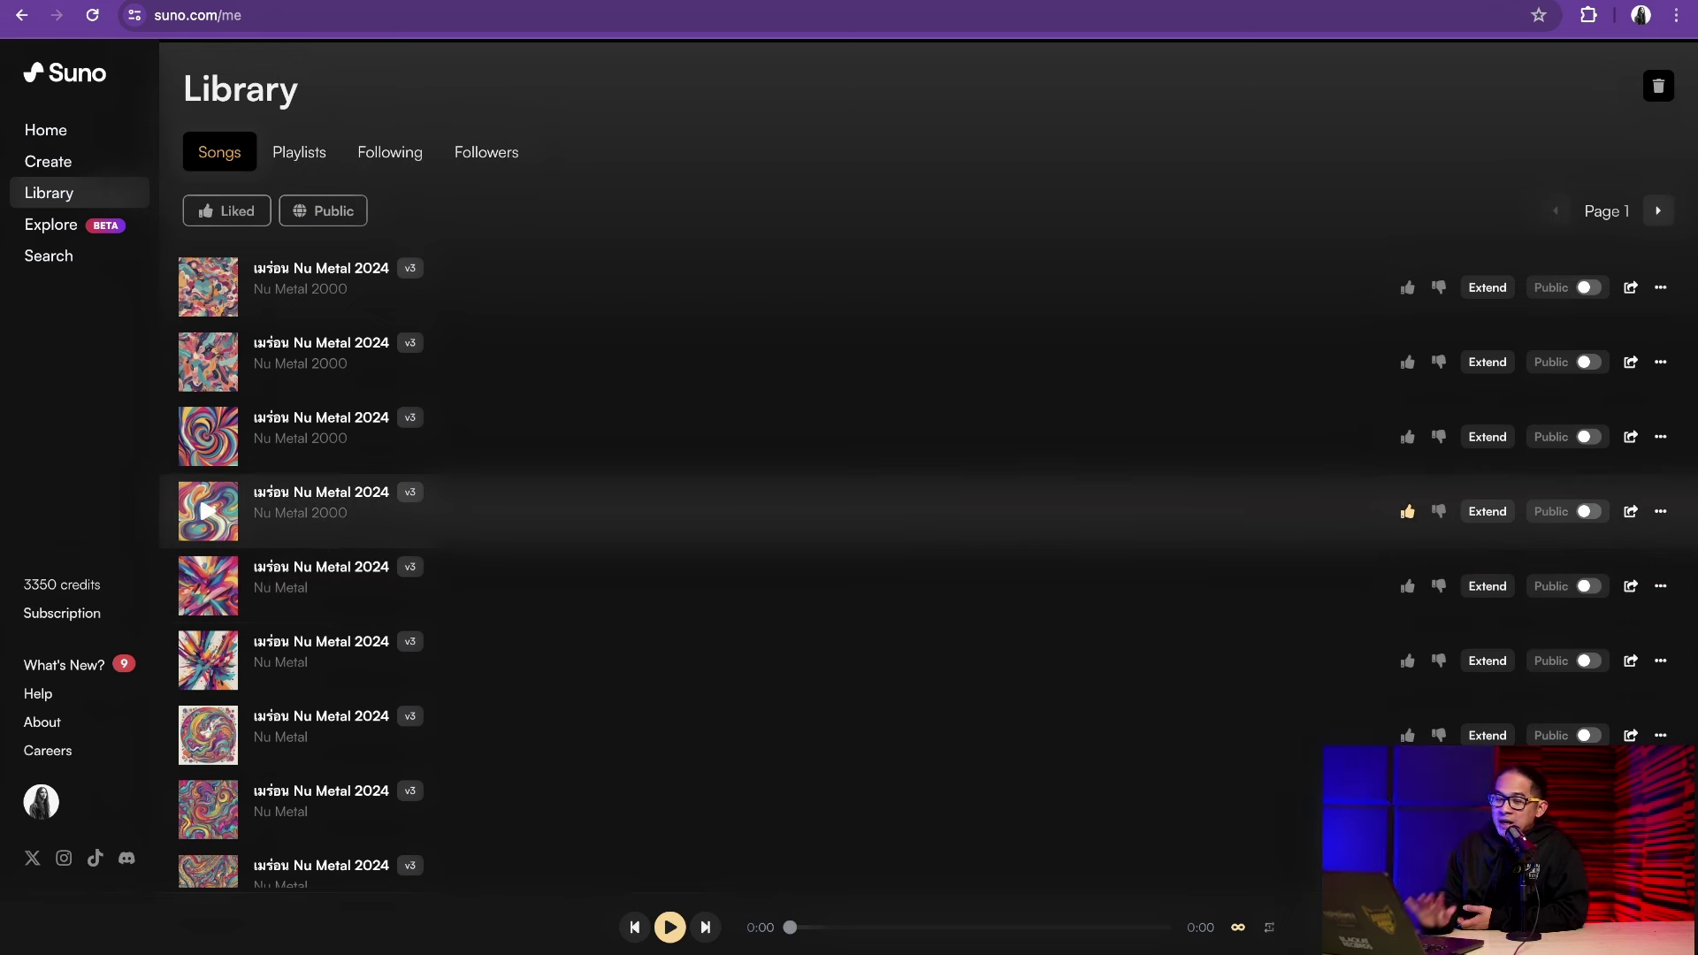
scroll(929, 566, "down", 8)
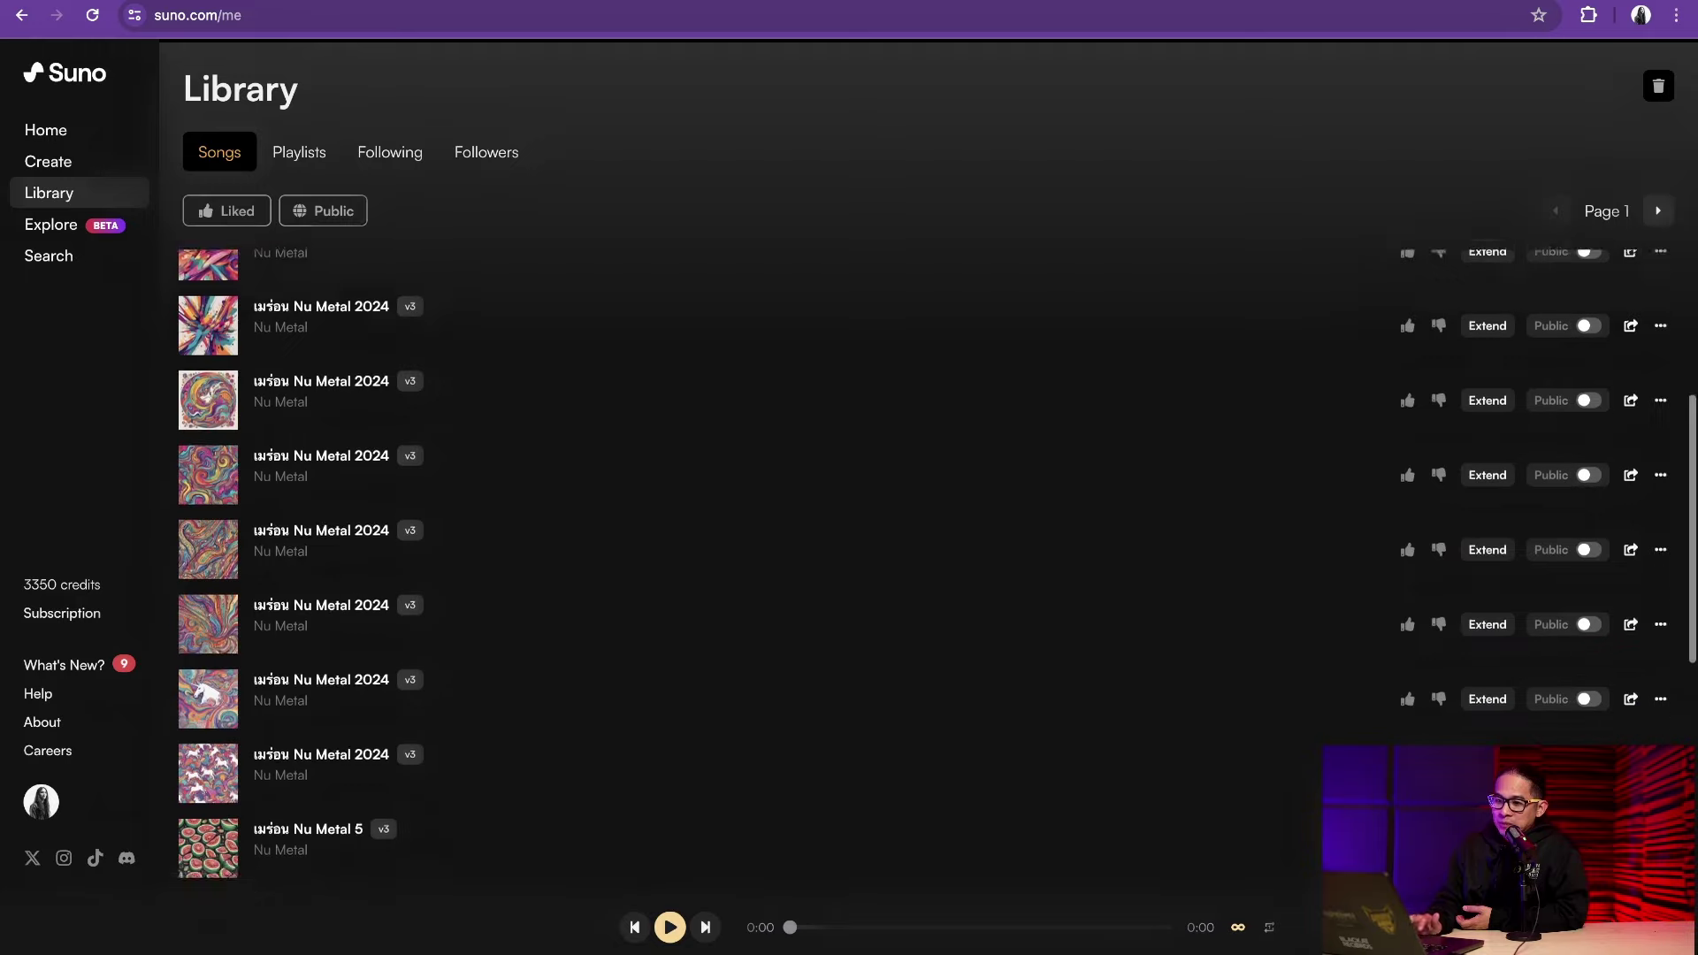
scroll(929, 566, "up", 8)
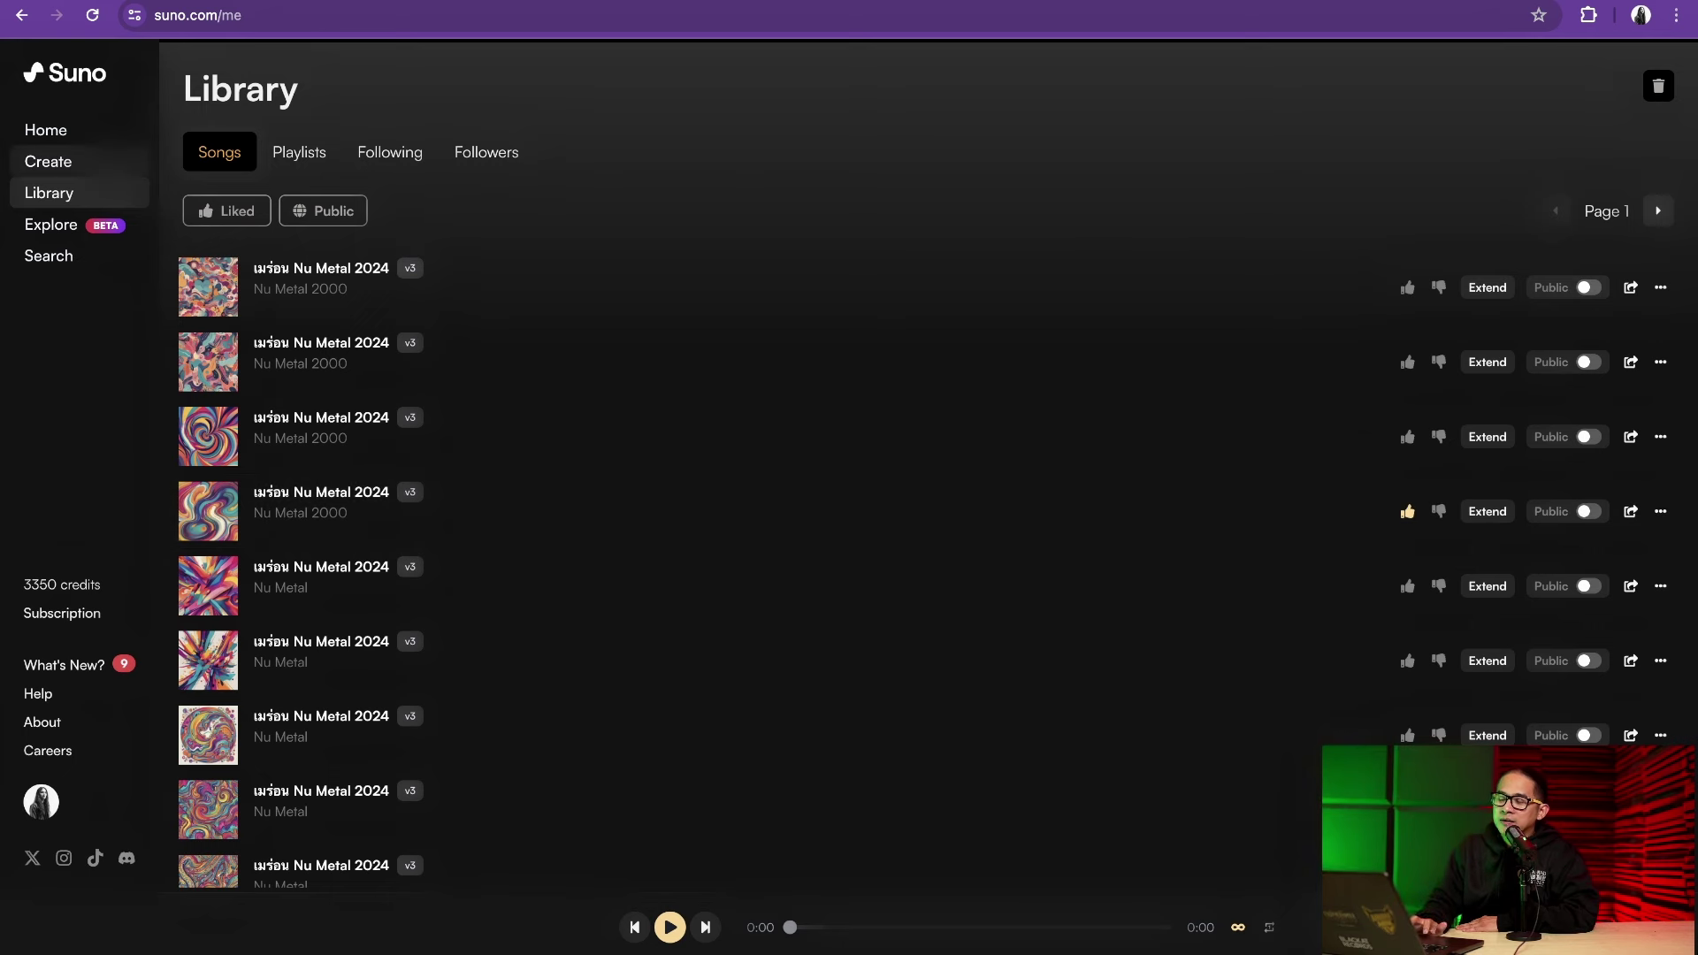
Start a new song creation and enter the song description "รักครั้งแรก มีความสุขที่ได้เจอกับเธอ"
left_click(48, 161)
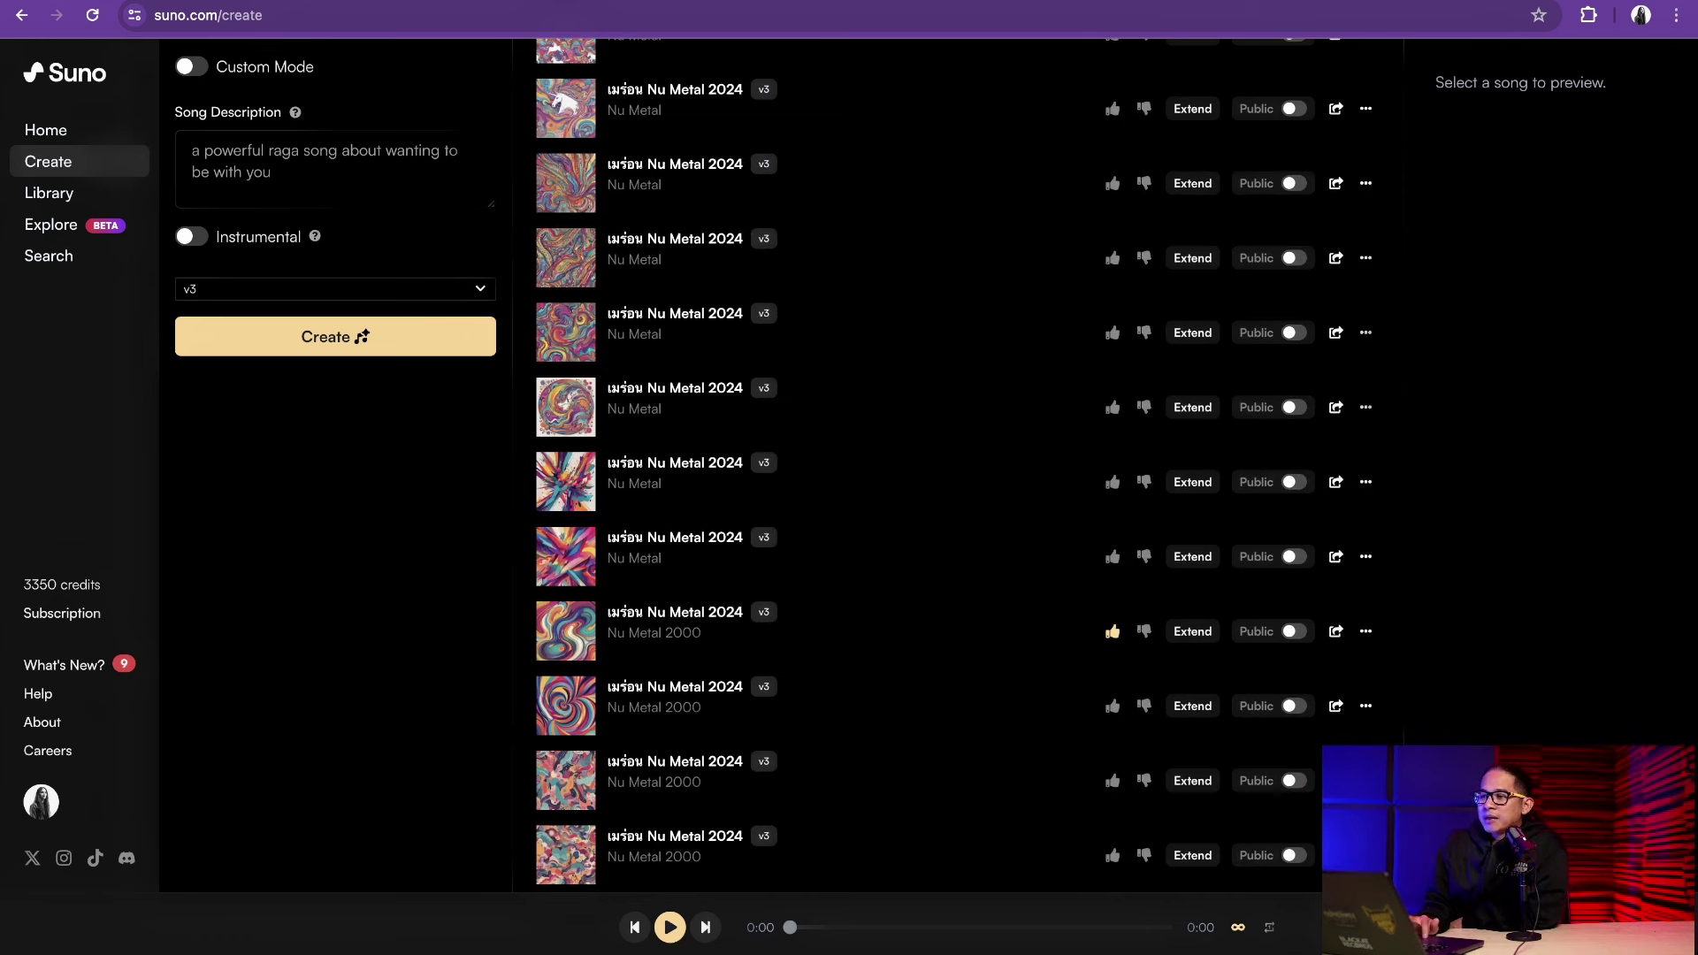
scroll(566, 305, "up", 7)
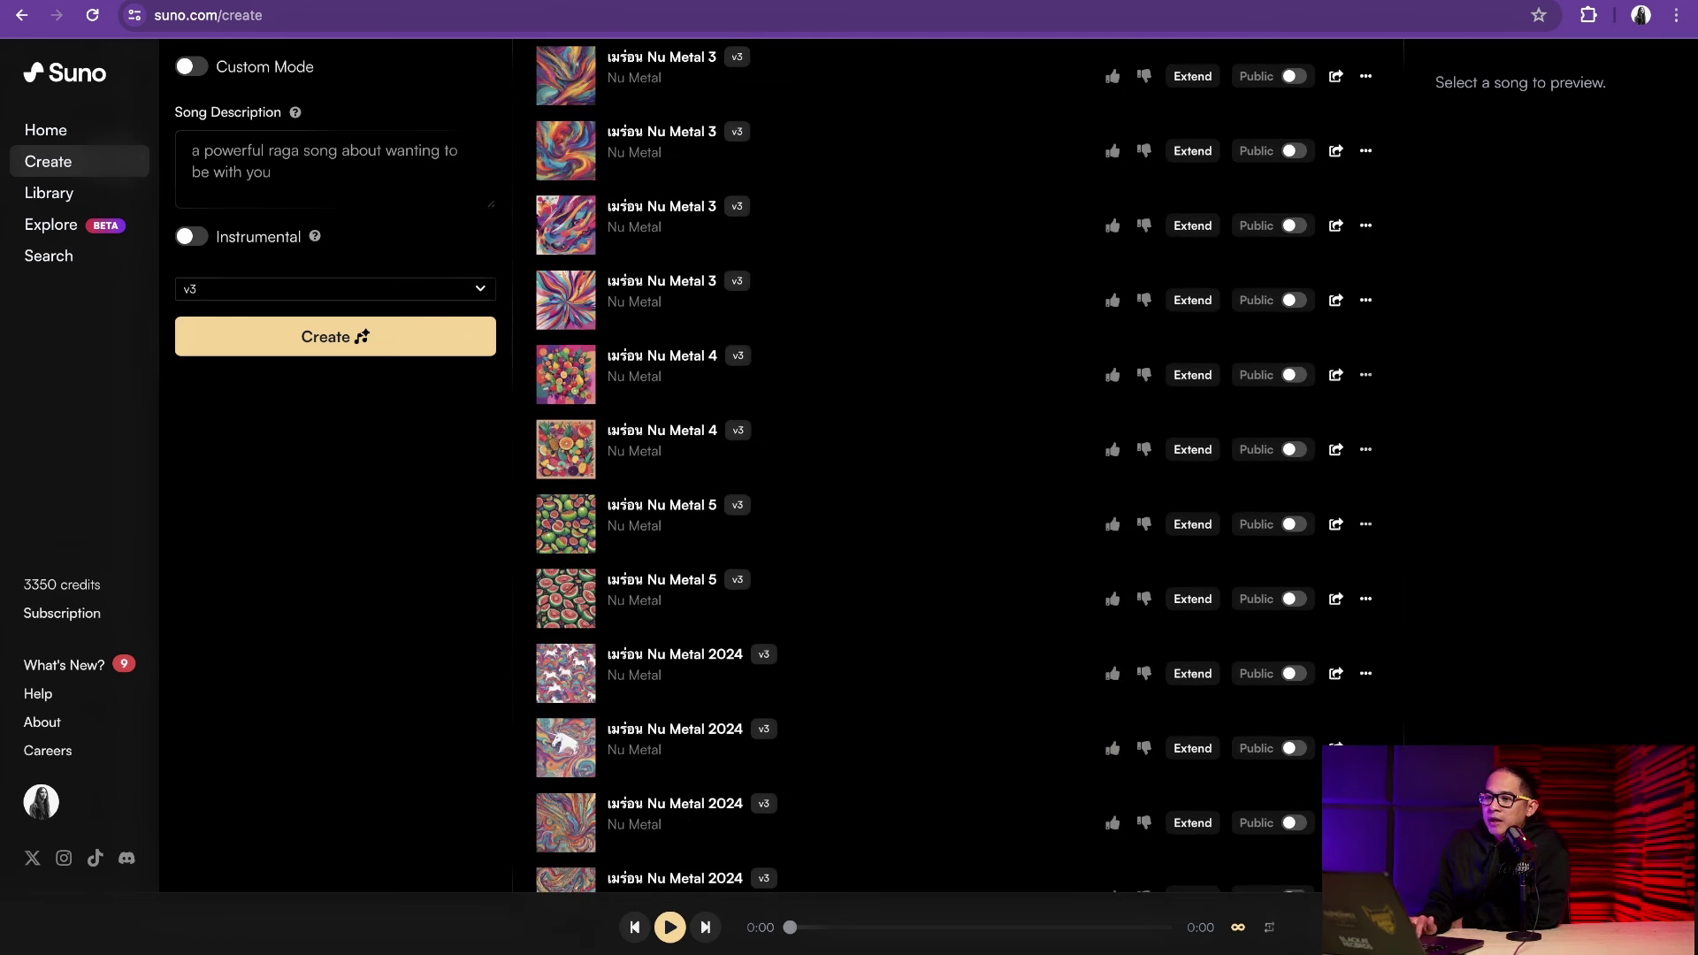
left_click(336, 170)
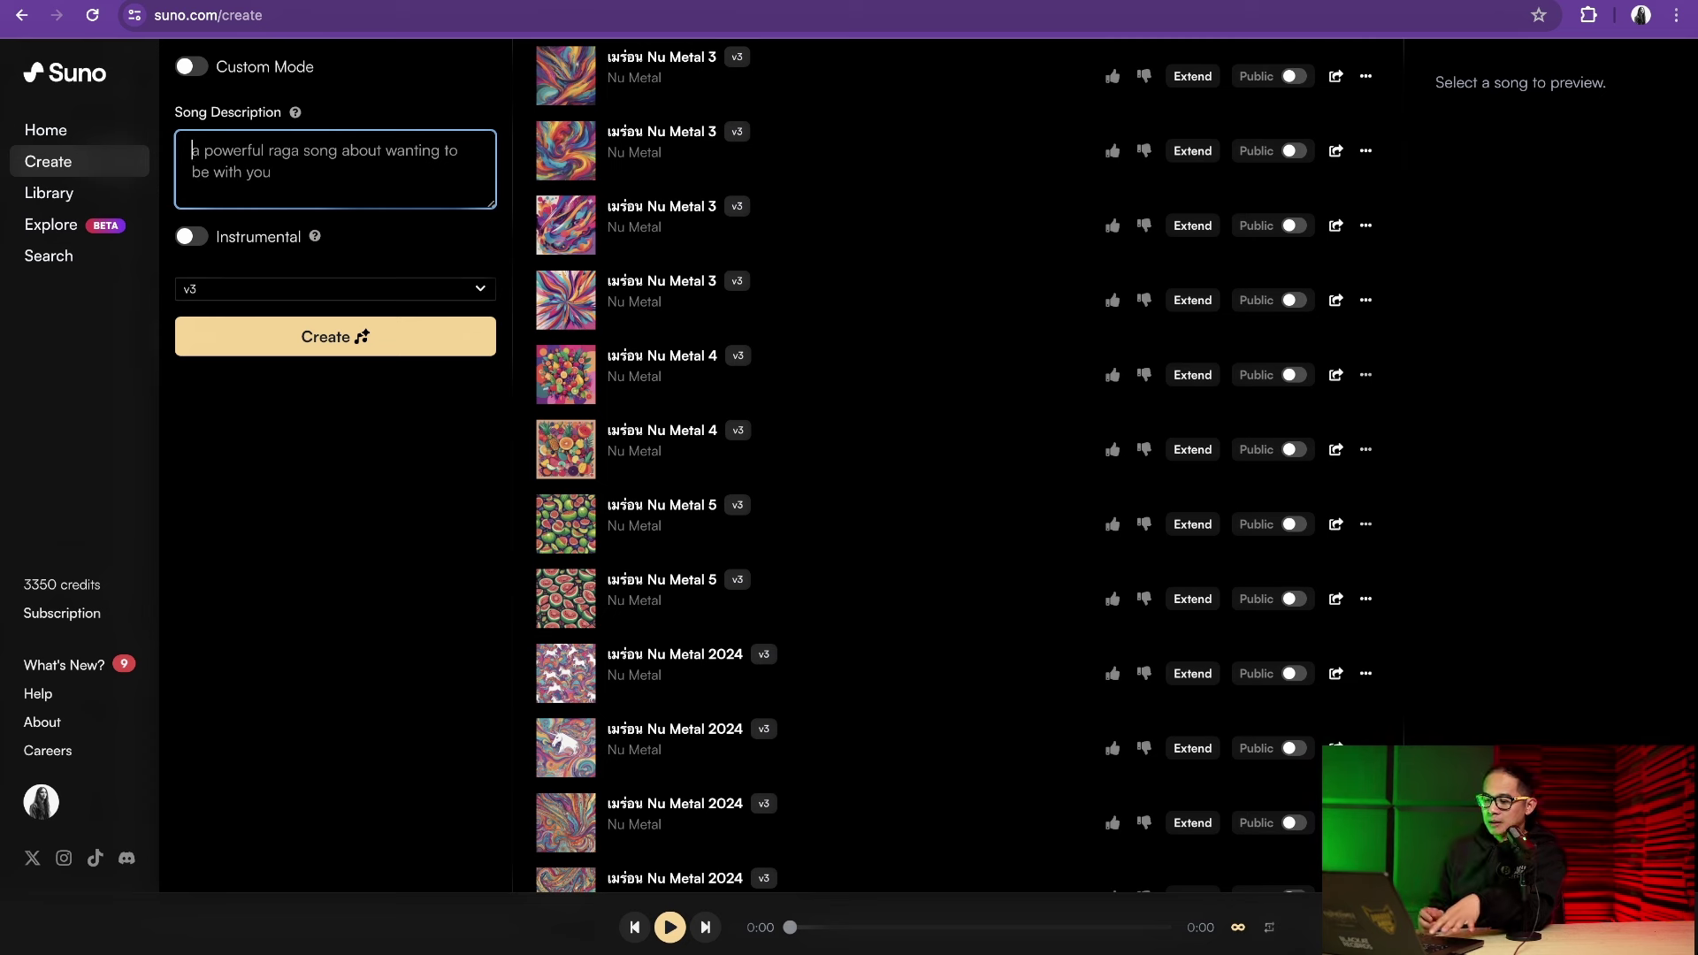
key("ctrl+a")
type("คร")
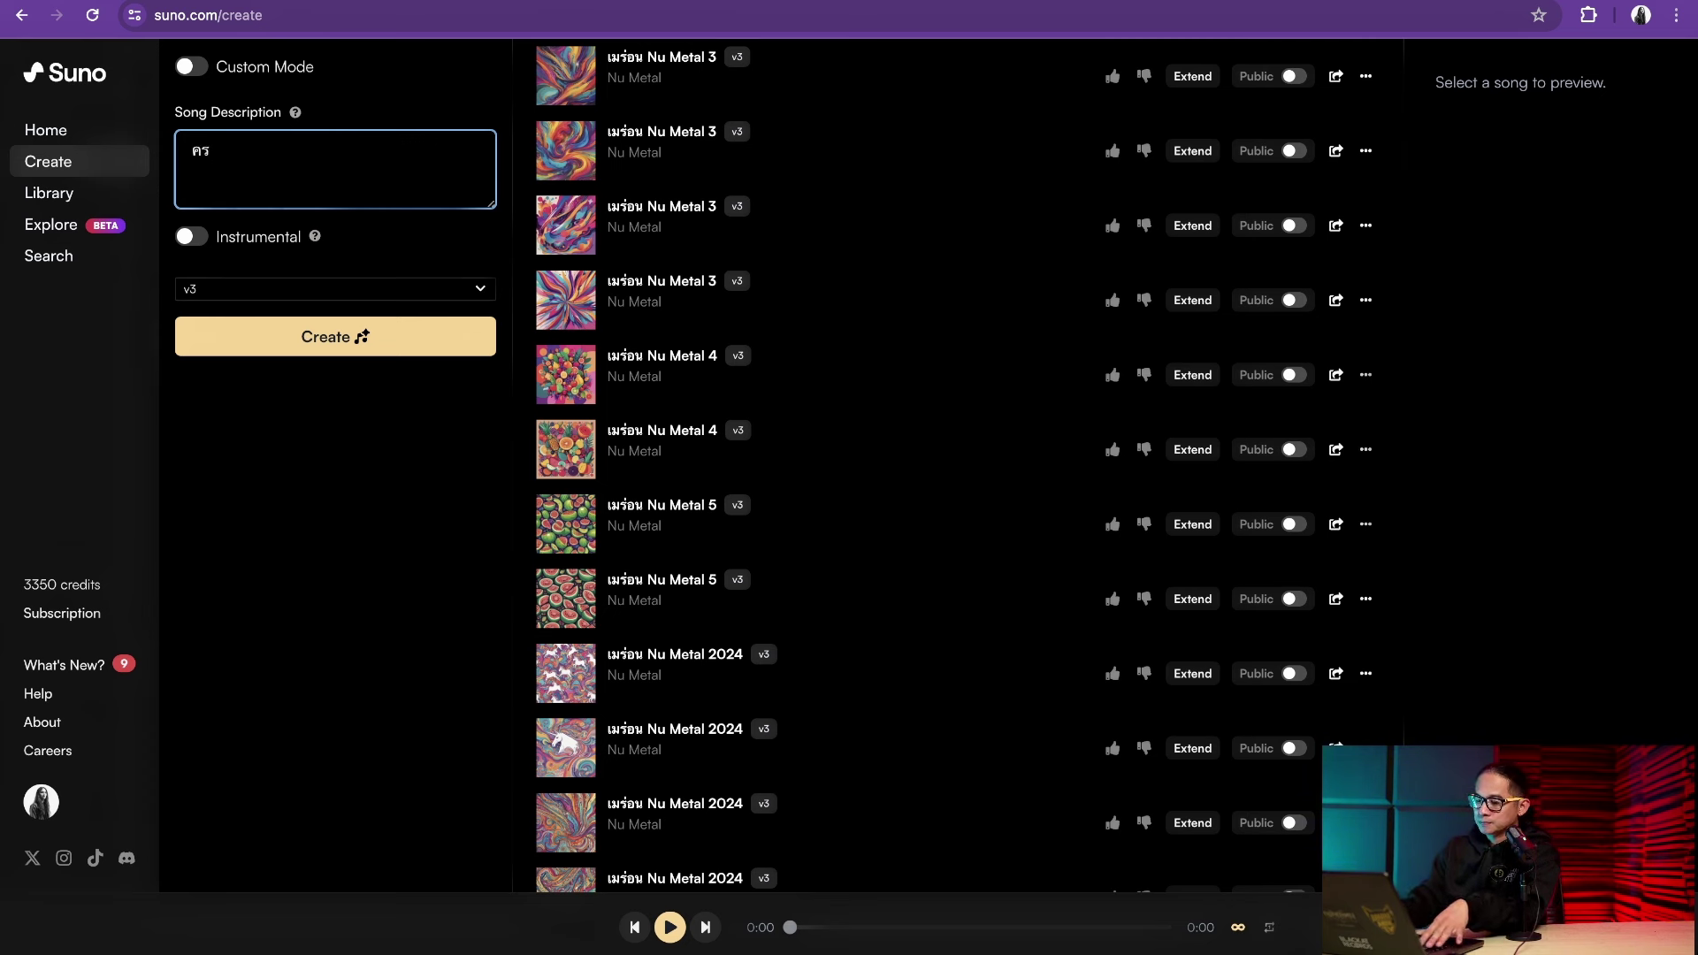
key("BackSpace")
key("BackSpace")
type("รั")
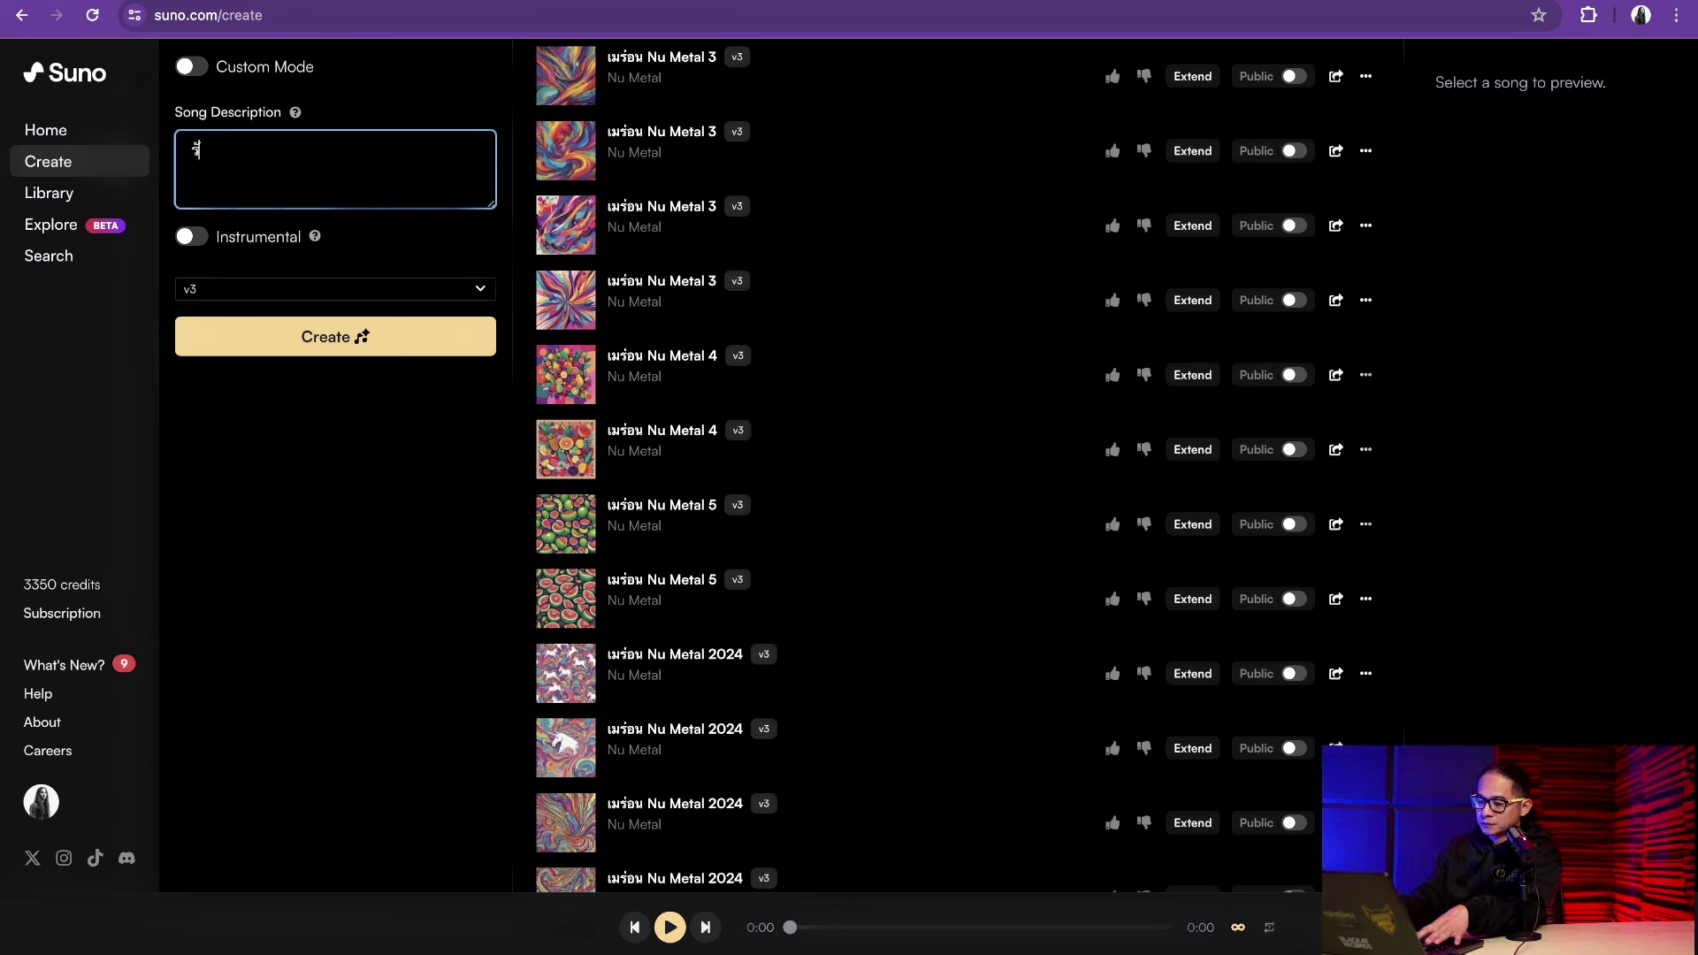
type("กครูงแรก")
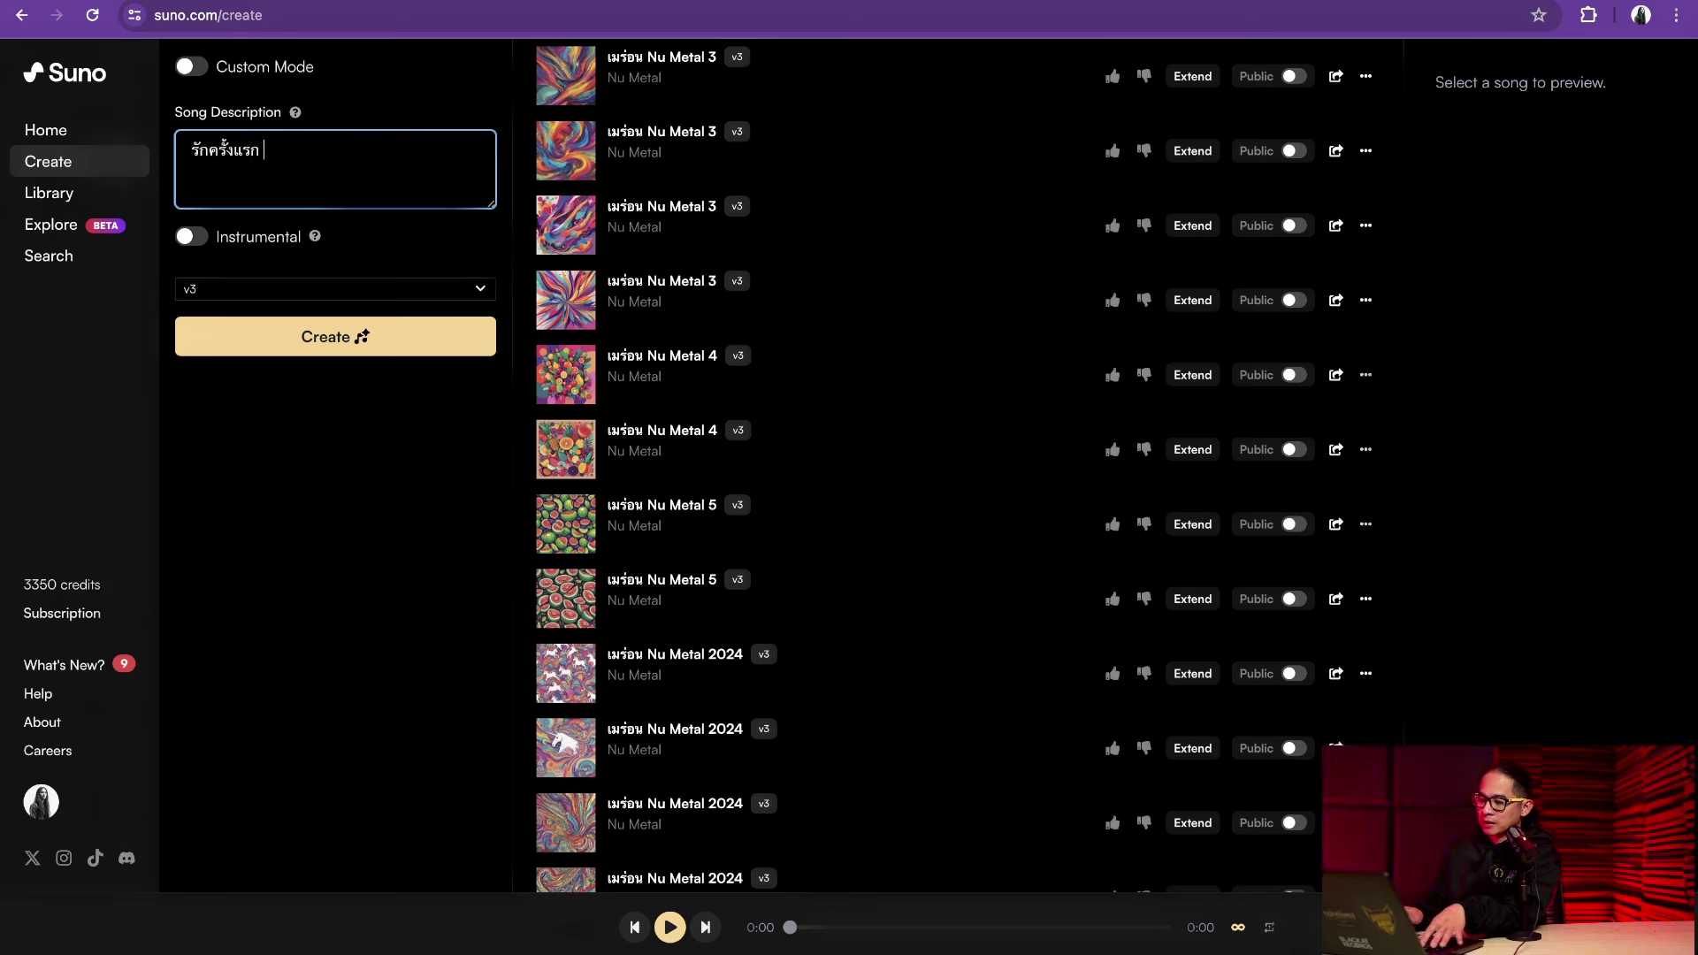
type(" ม")
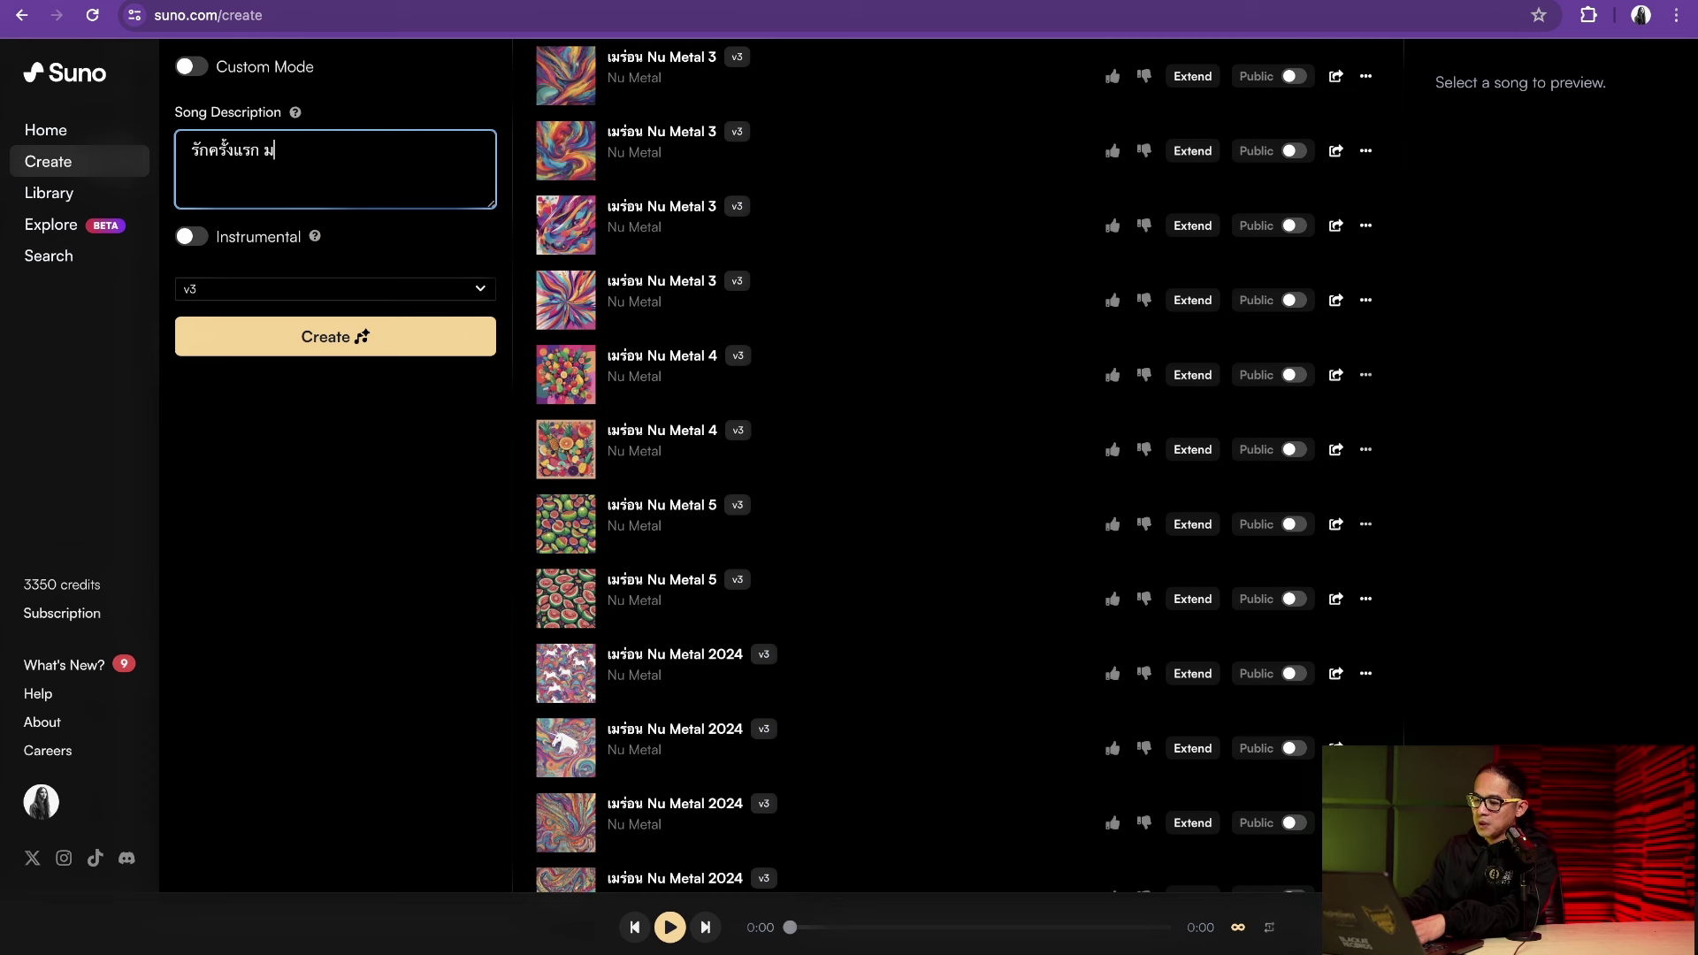
type("ีความ")
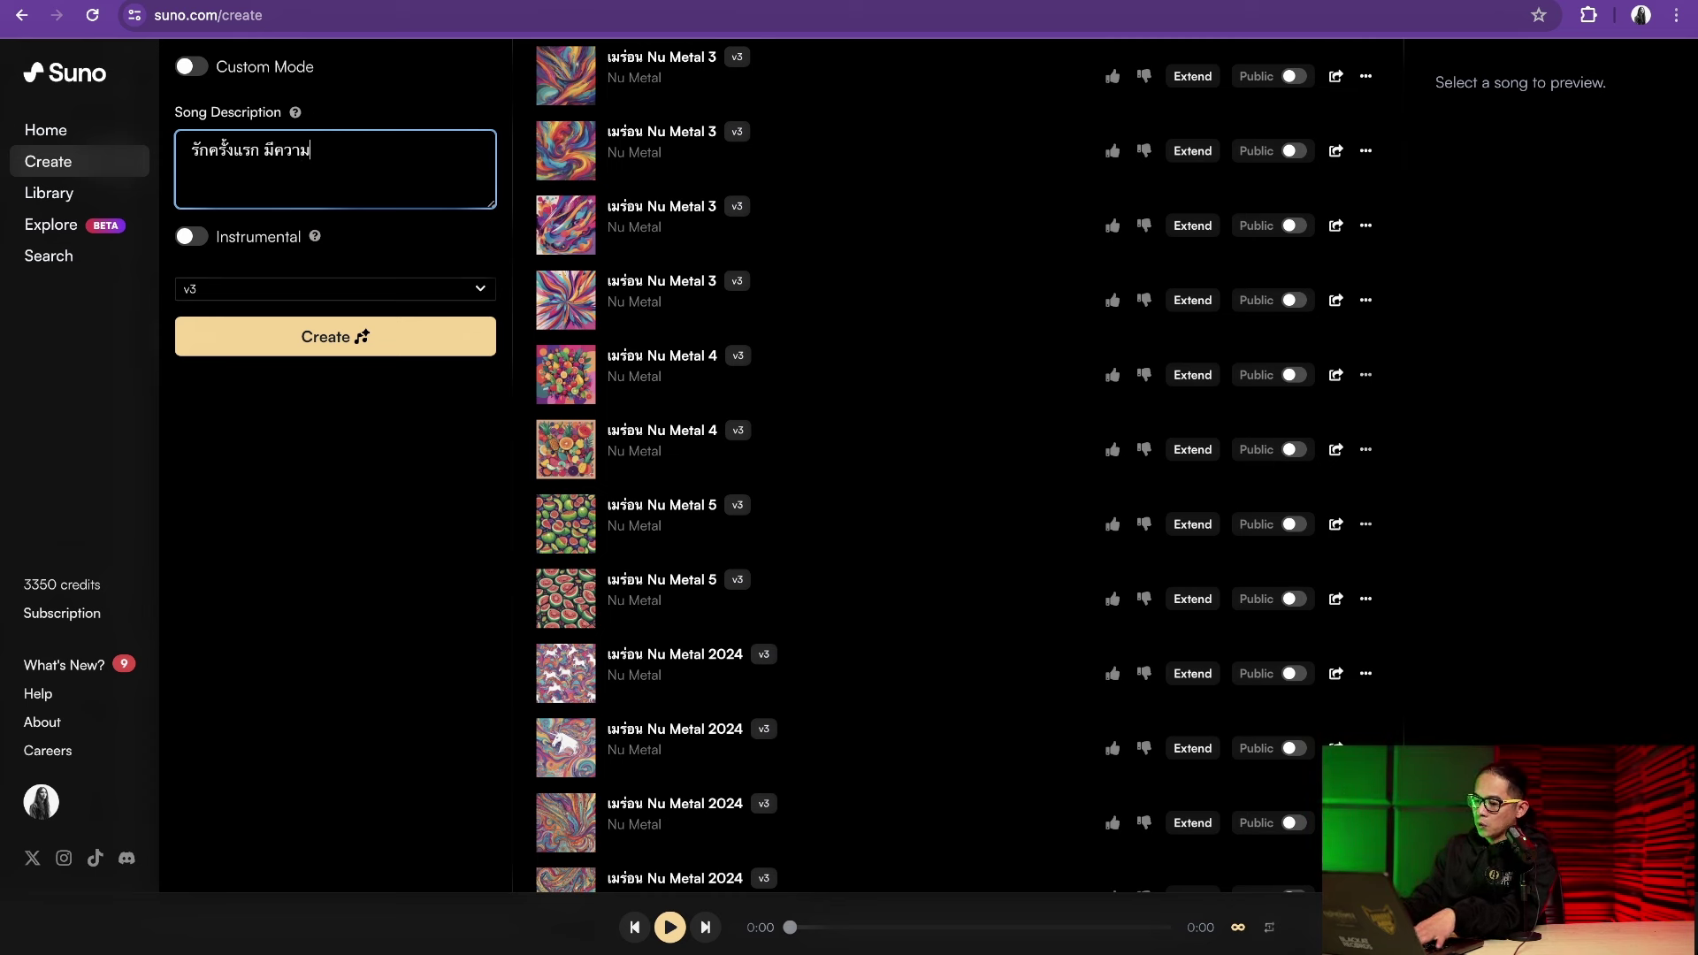
type("สุขที่ได้เจอ")
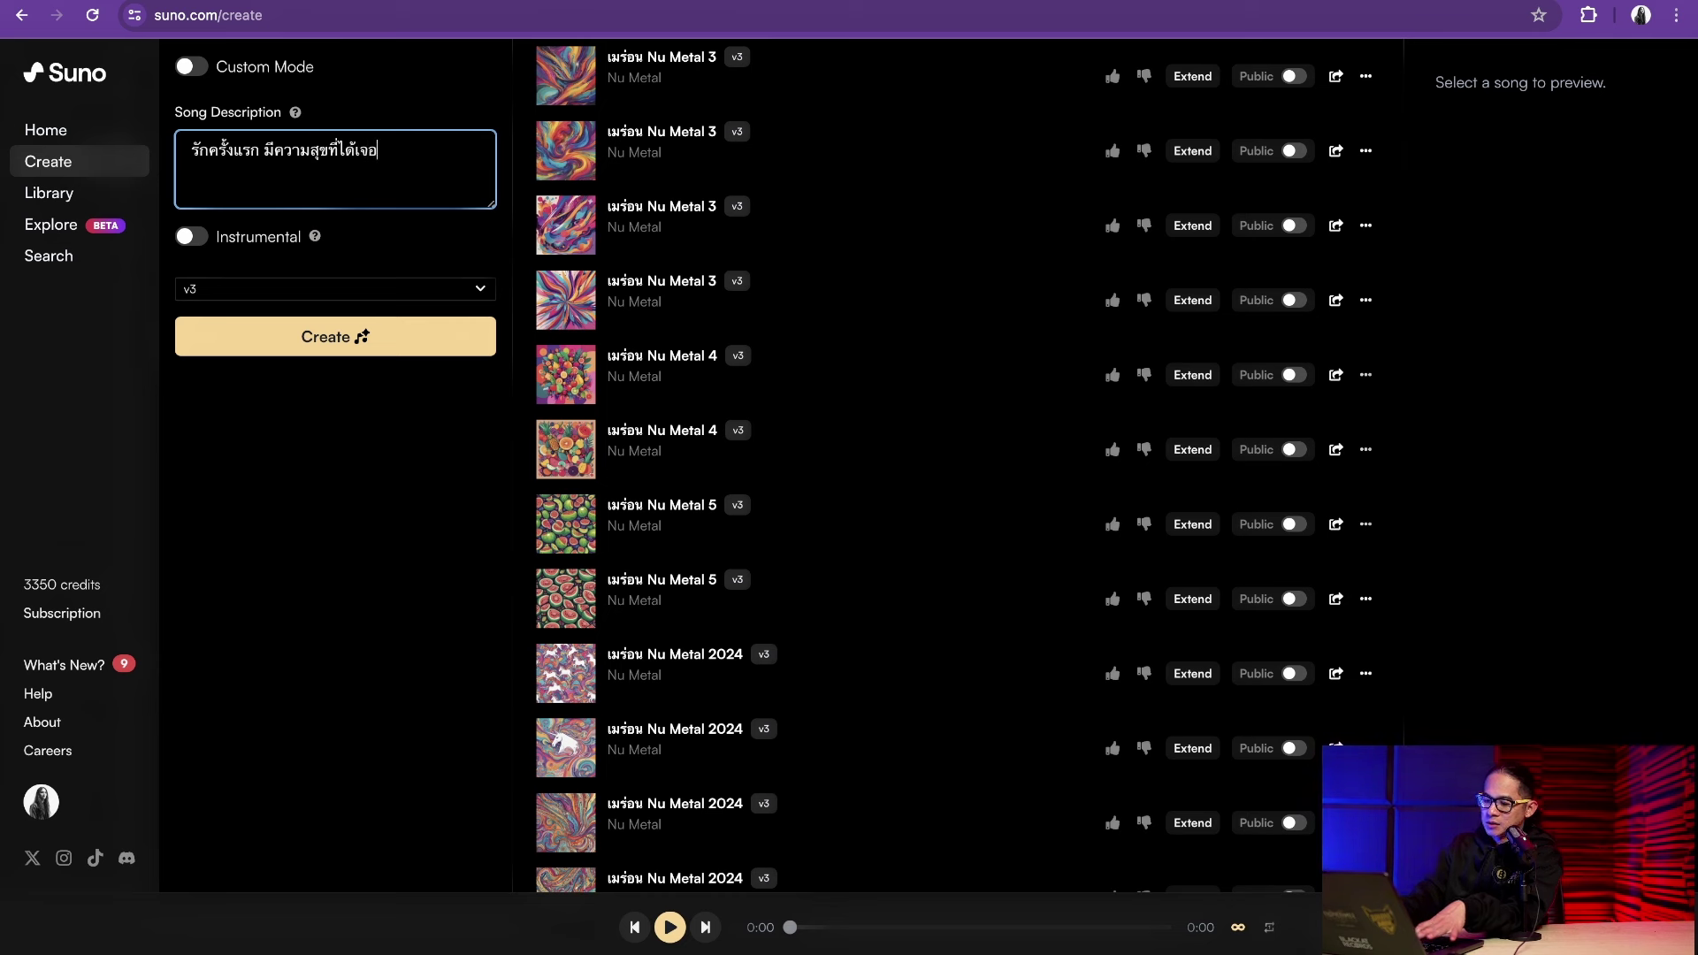
type("กับเธอ")
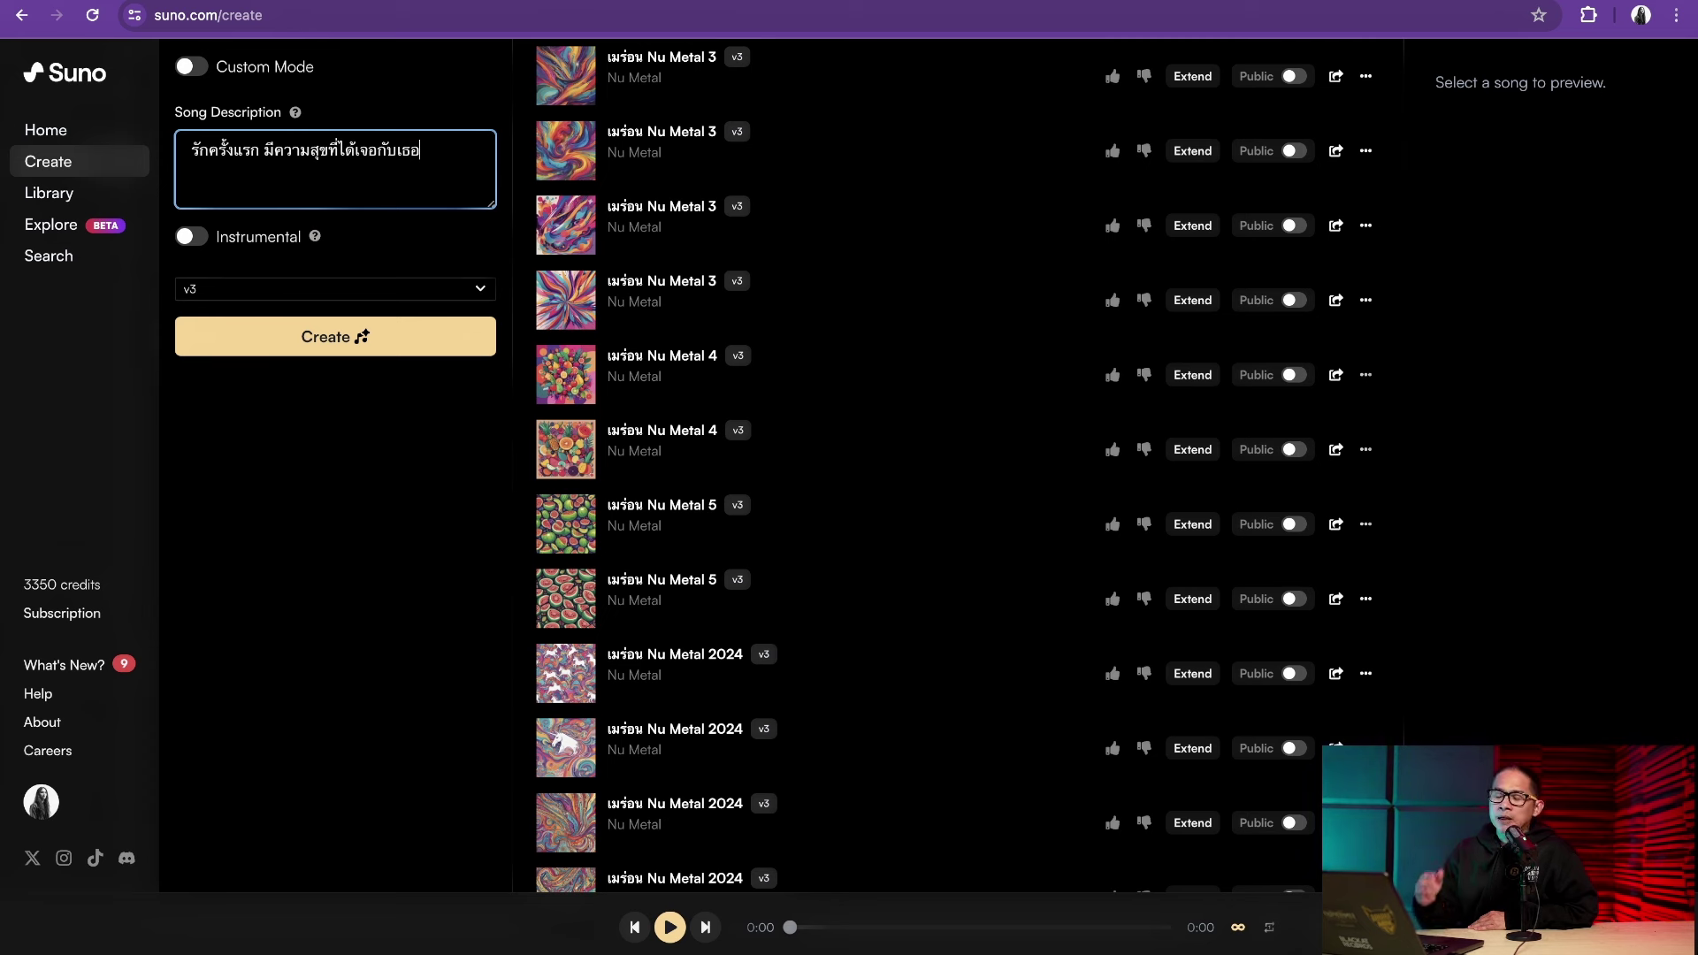
Generate the song as an instrumental with the v3.5 (Early Access) model and play the first of the new รักครั้งแรก tracks
key("Tab")
key("space")
key("Tab")
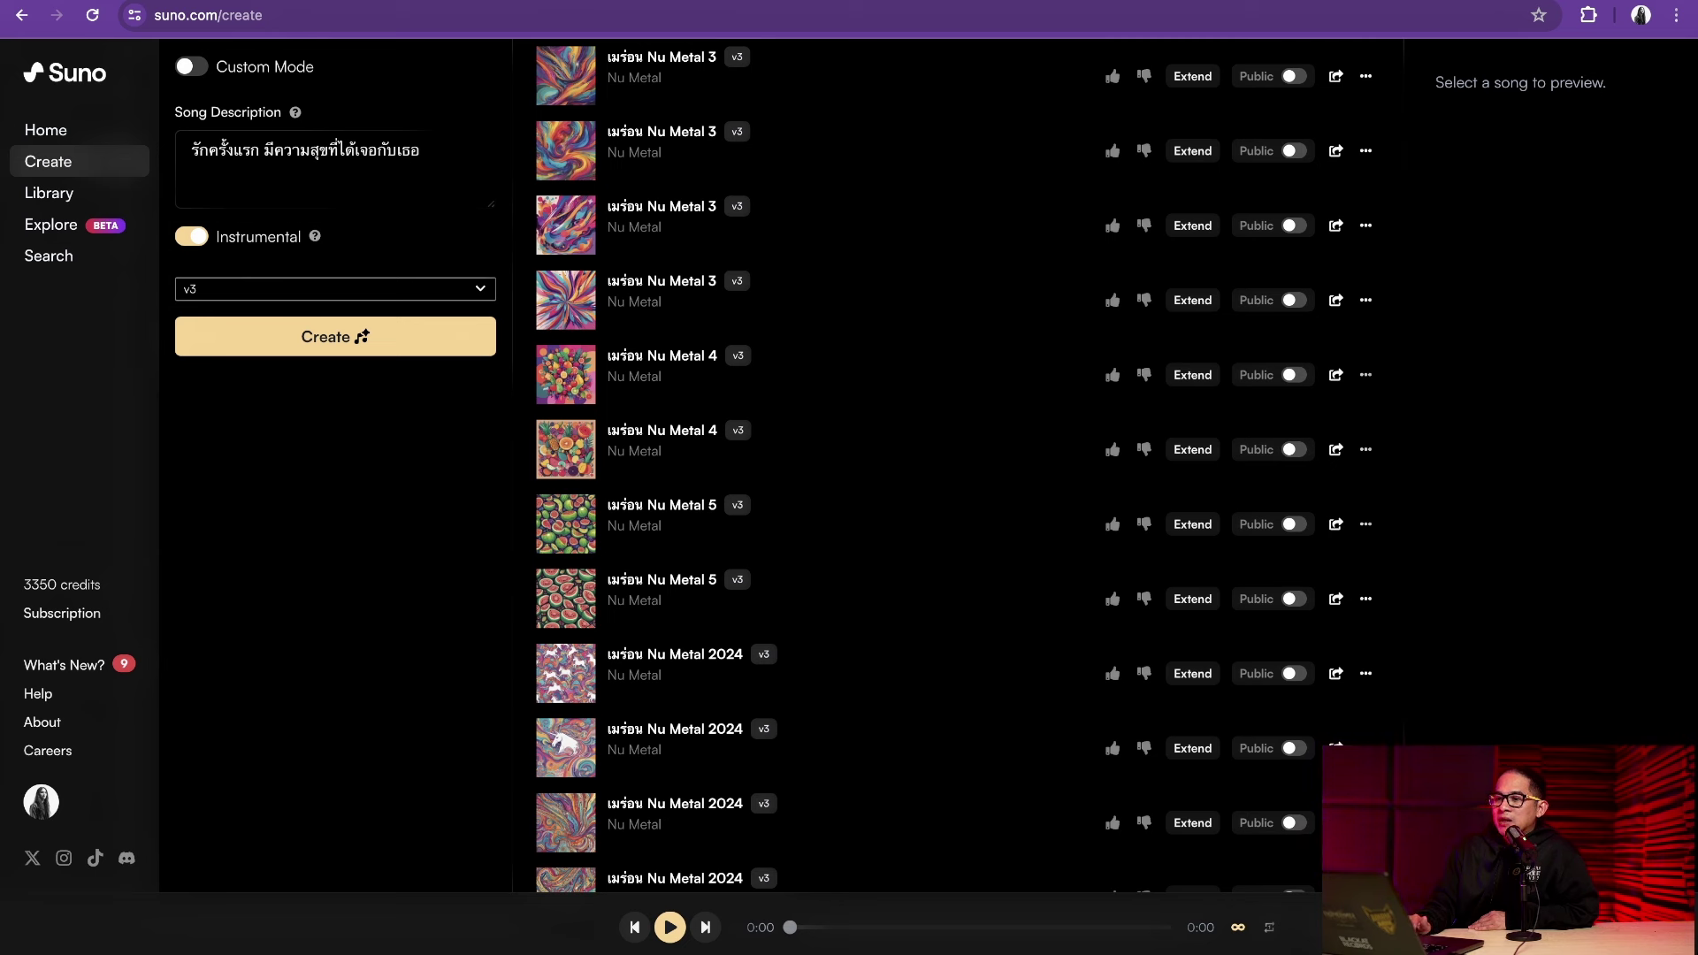
key("Down")
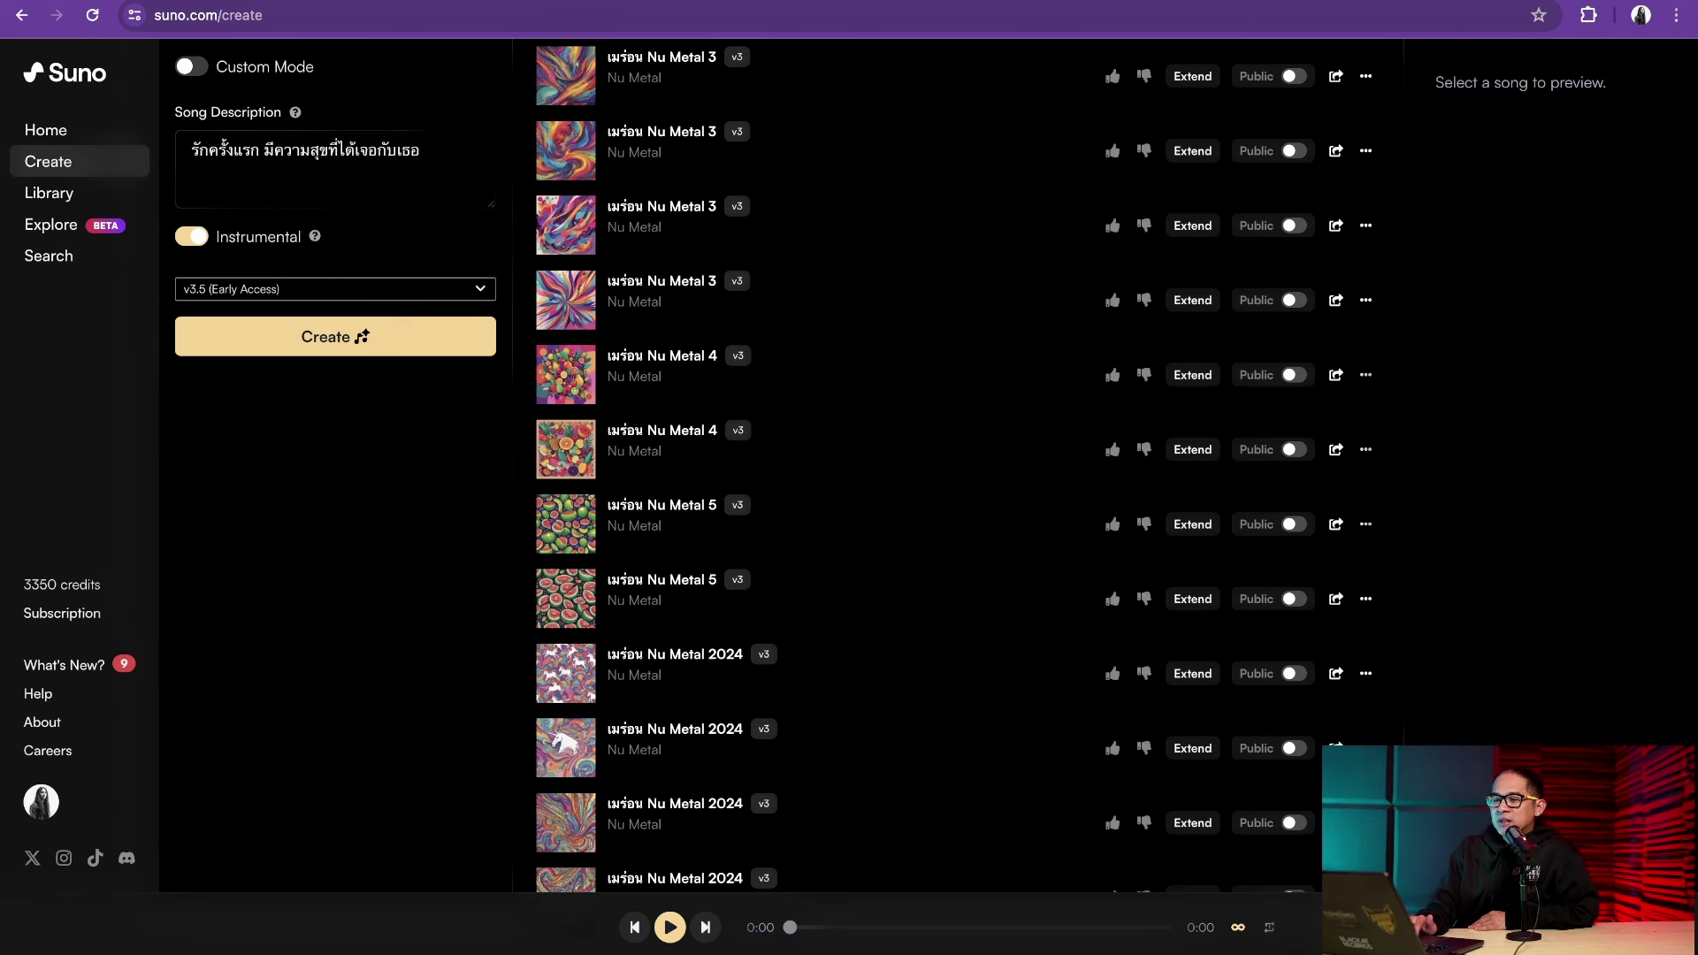
key("Tab")
key("Return")
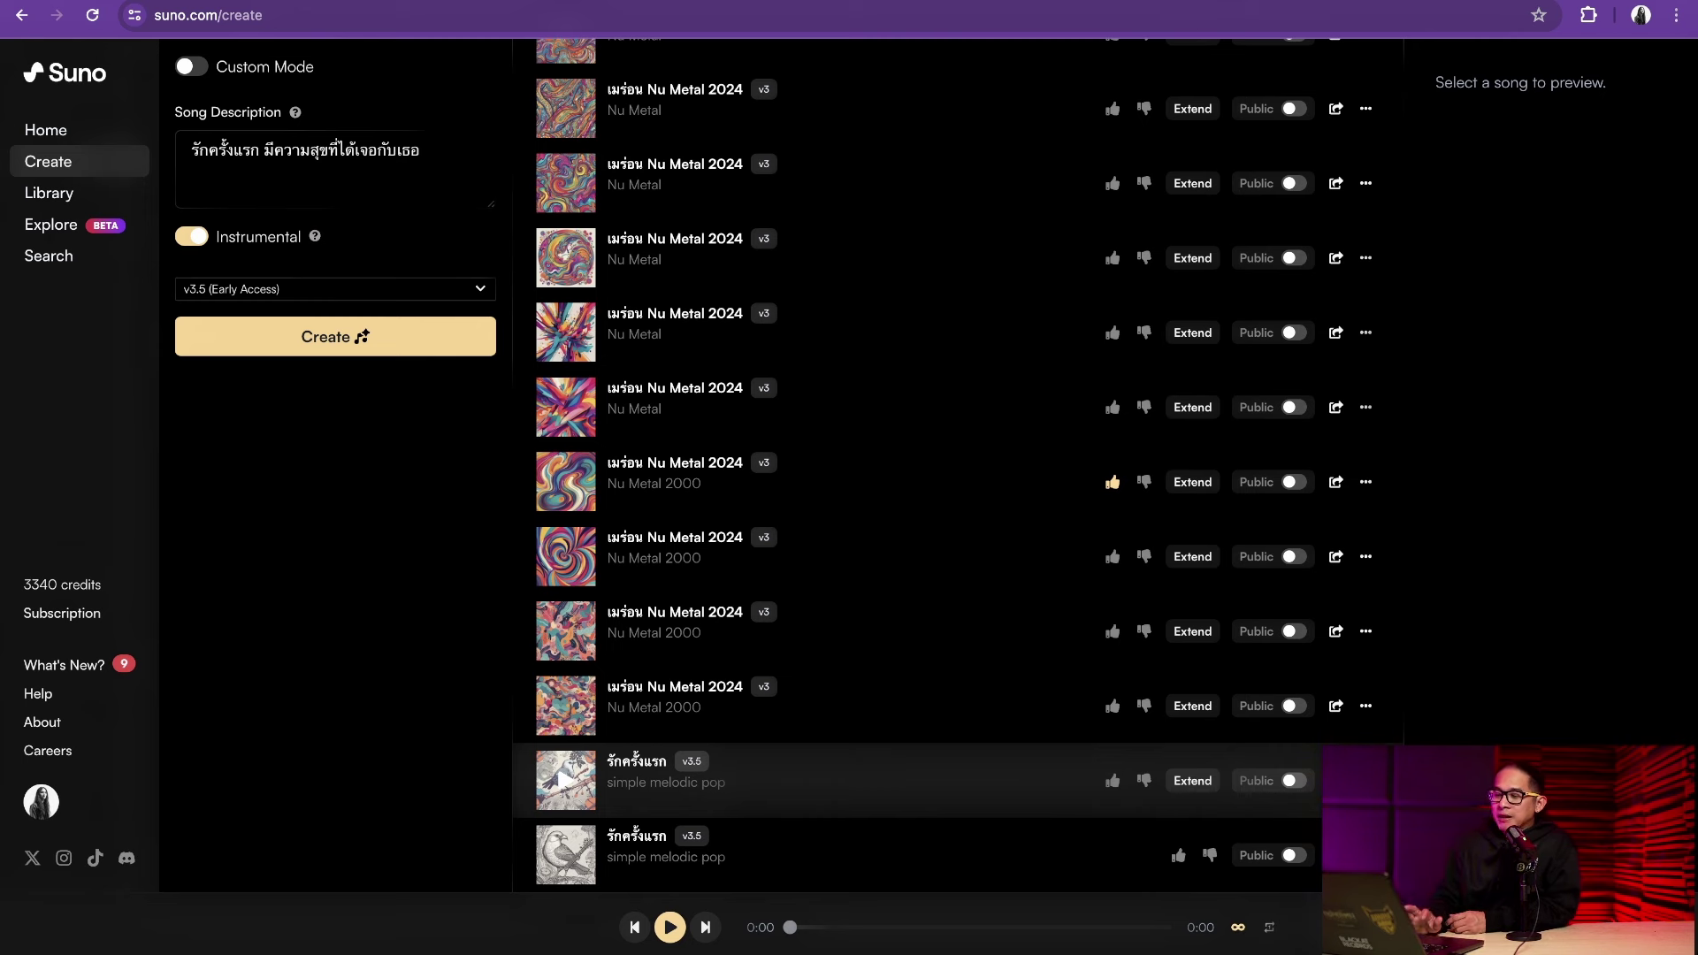
left_click(562, 778)
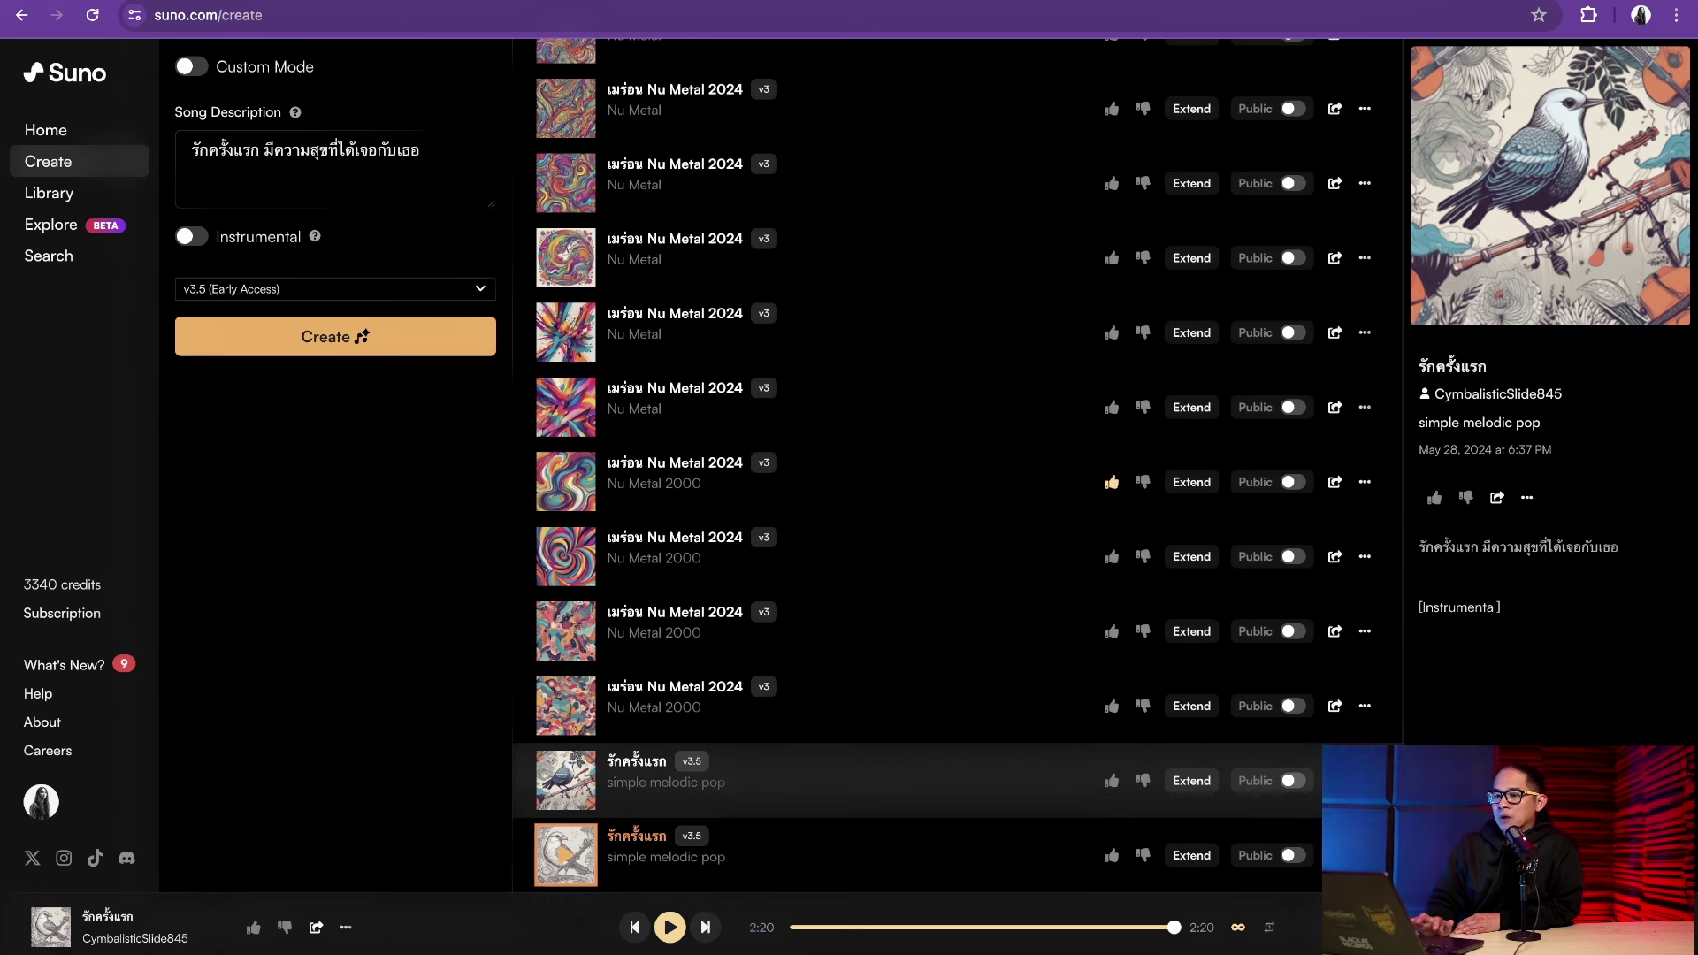
Generate a version with vocals from the same description, with Instrumental off, and read the lyrics of the first new รักแรกพบ track
left_click(336, 336)
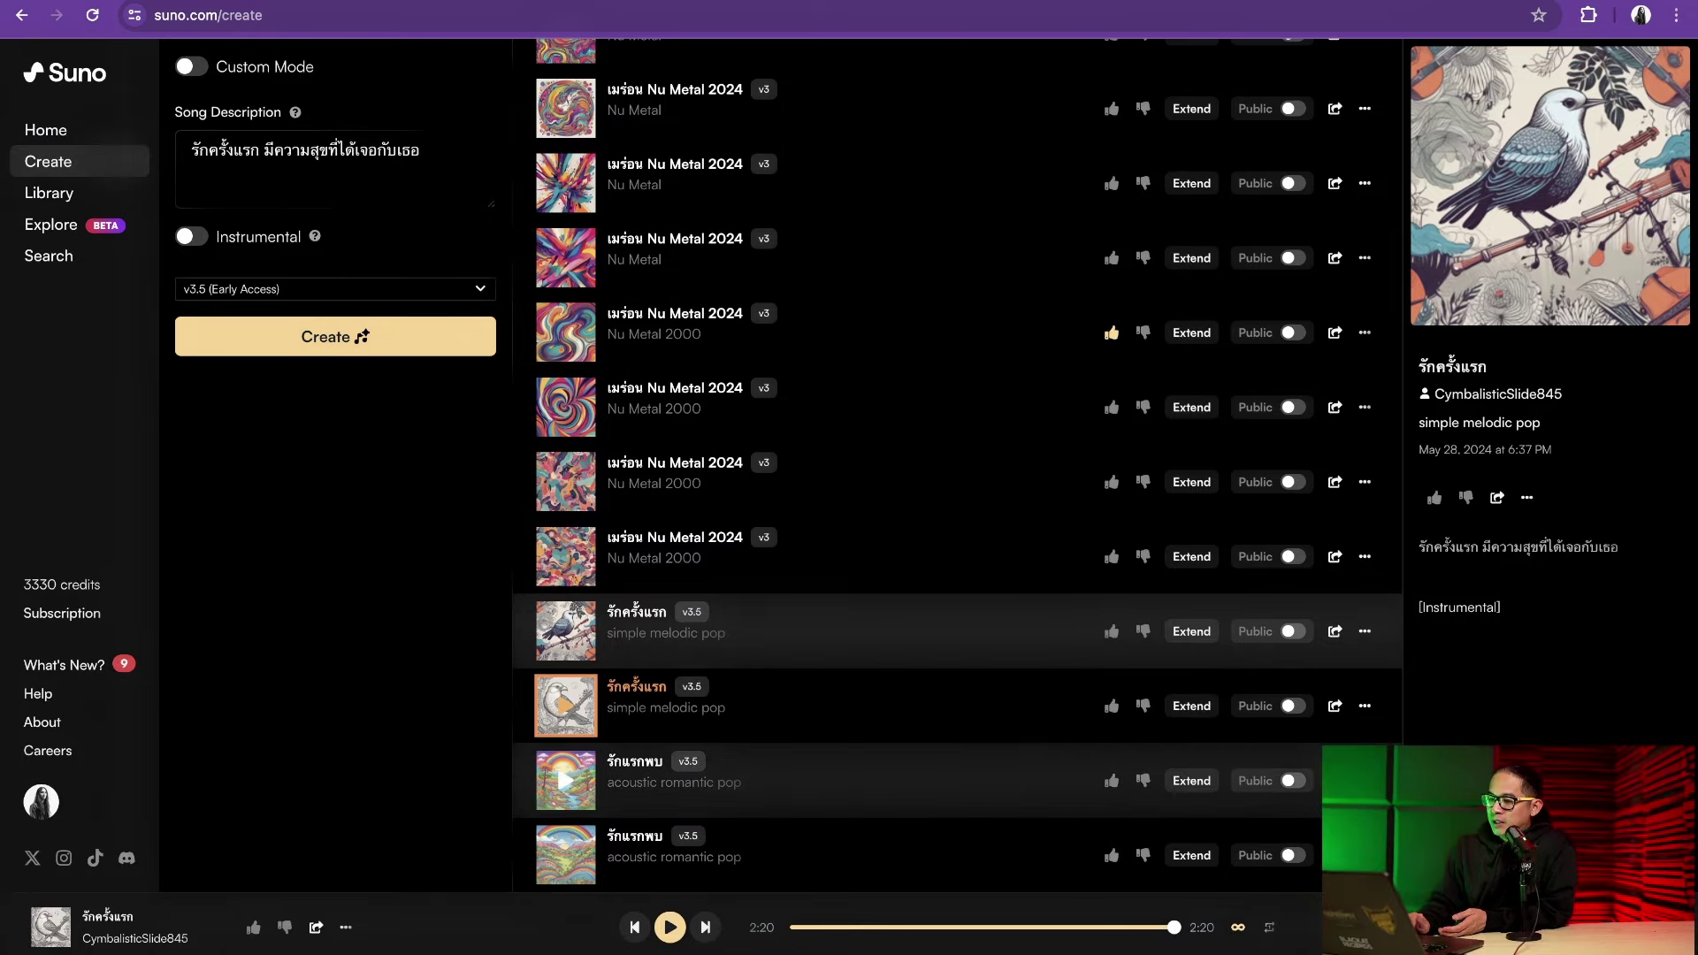
left_click(884, 781)
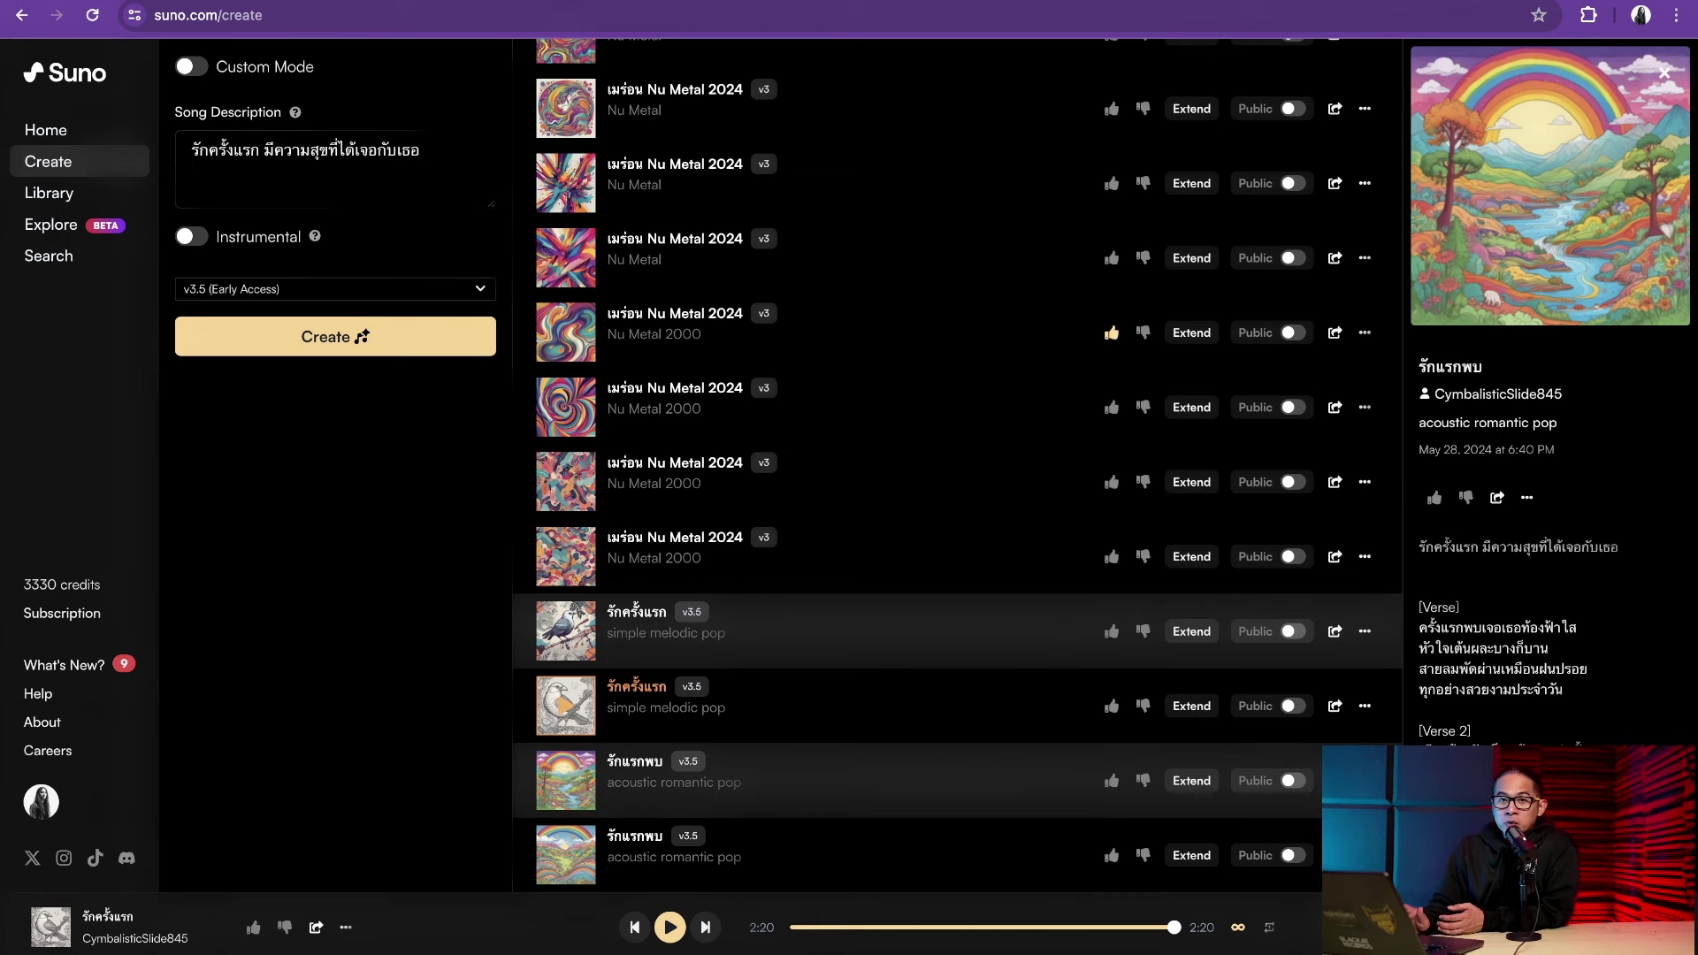
scroll(1552, 353, "down", 1)
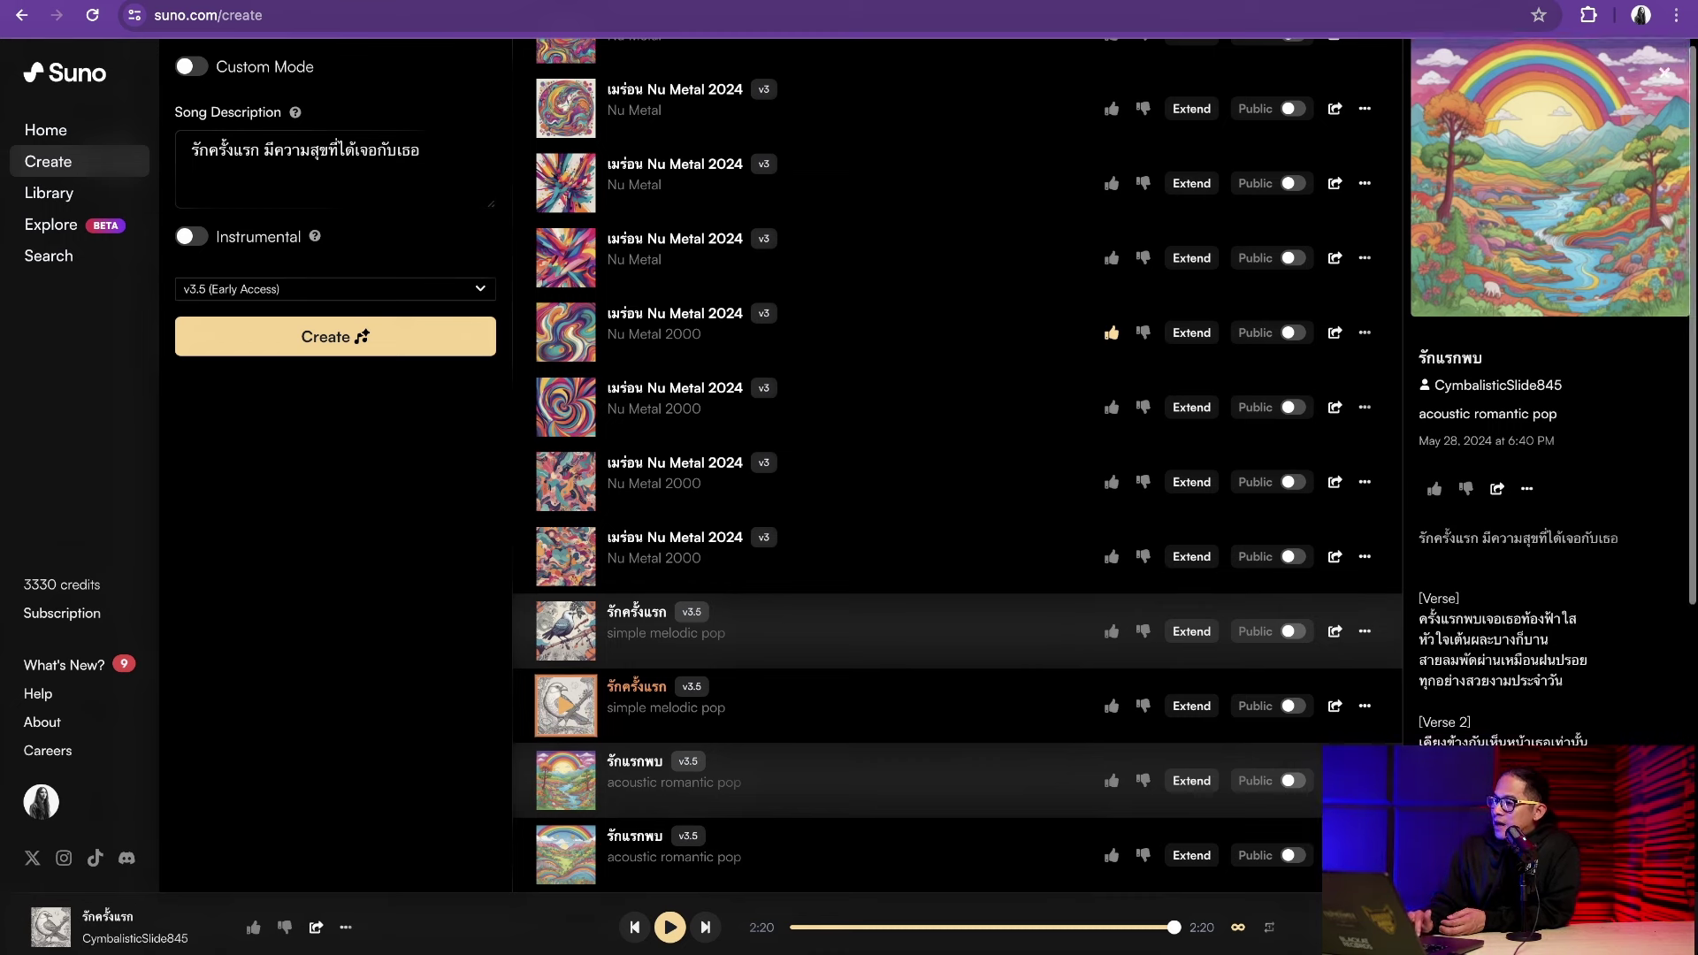
scroll(1552, 407, "down", 5)
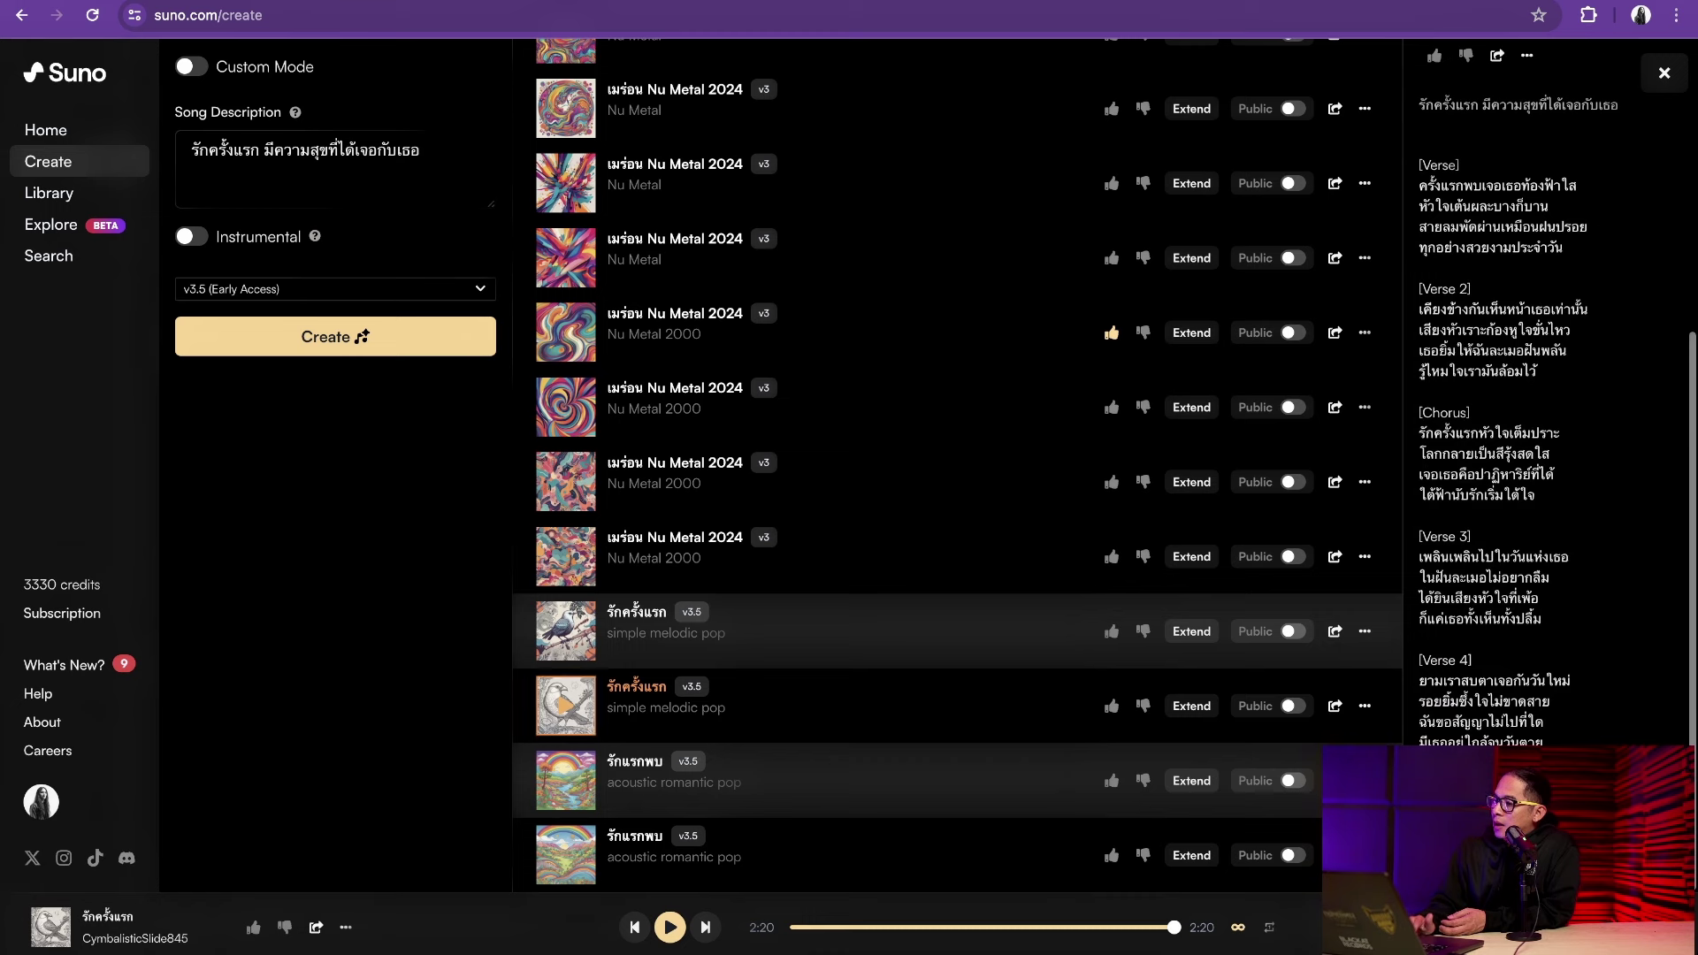
scroll(1553, 407, "up", 5)
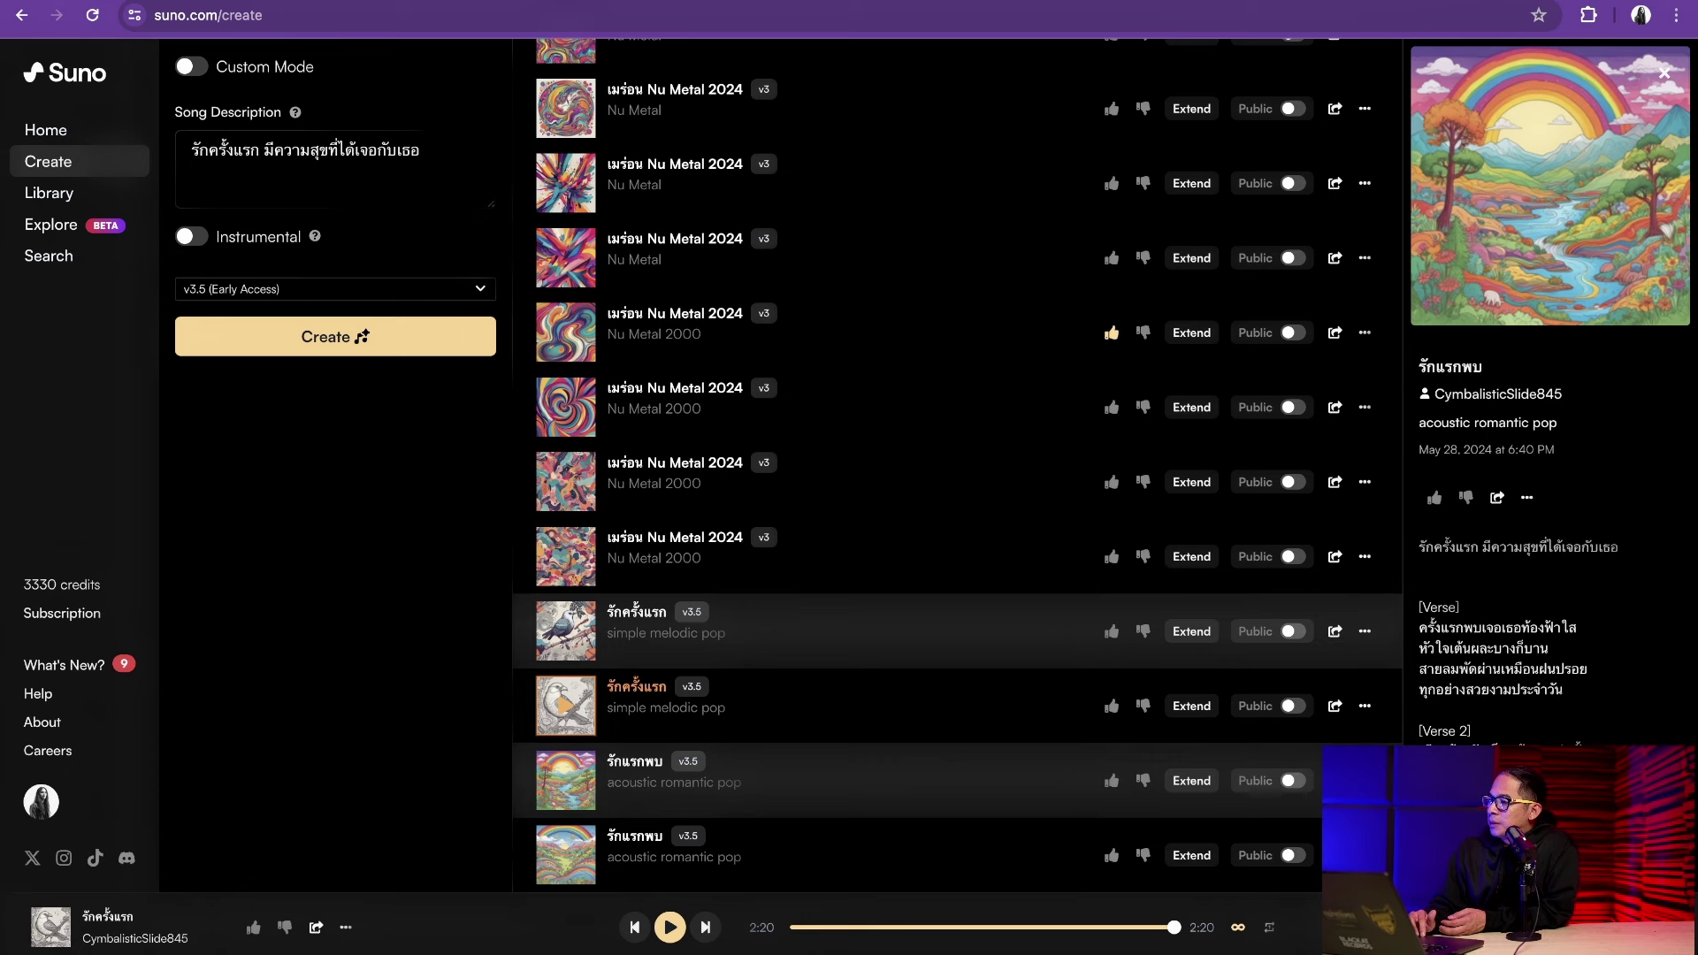
scroll(1553, 389, "down", 3)
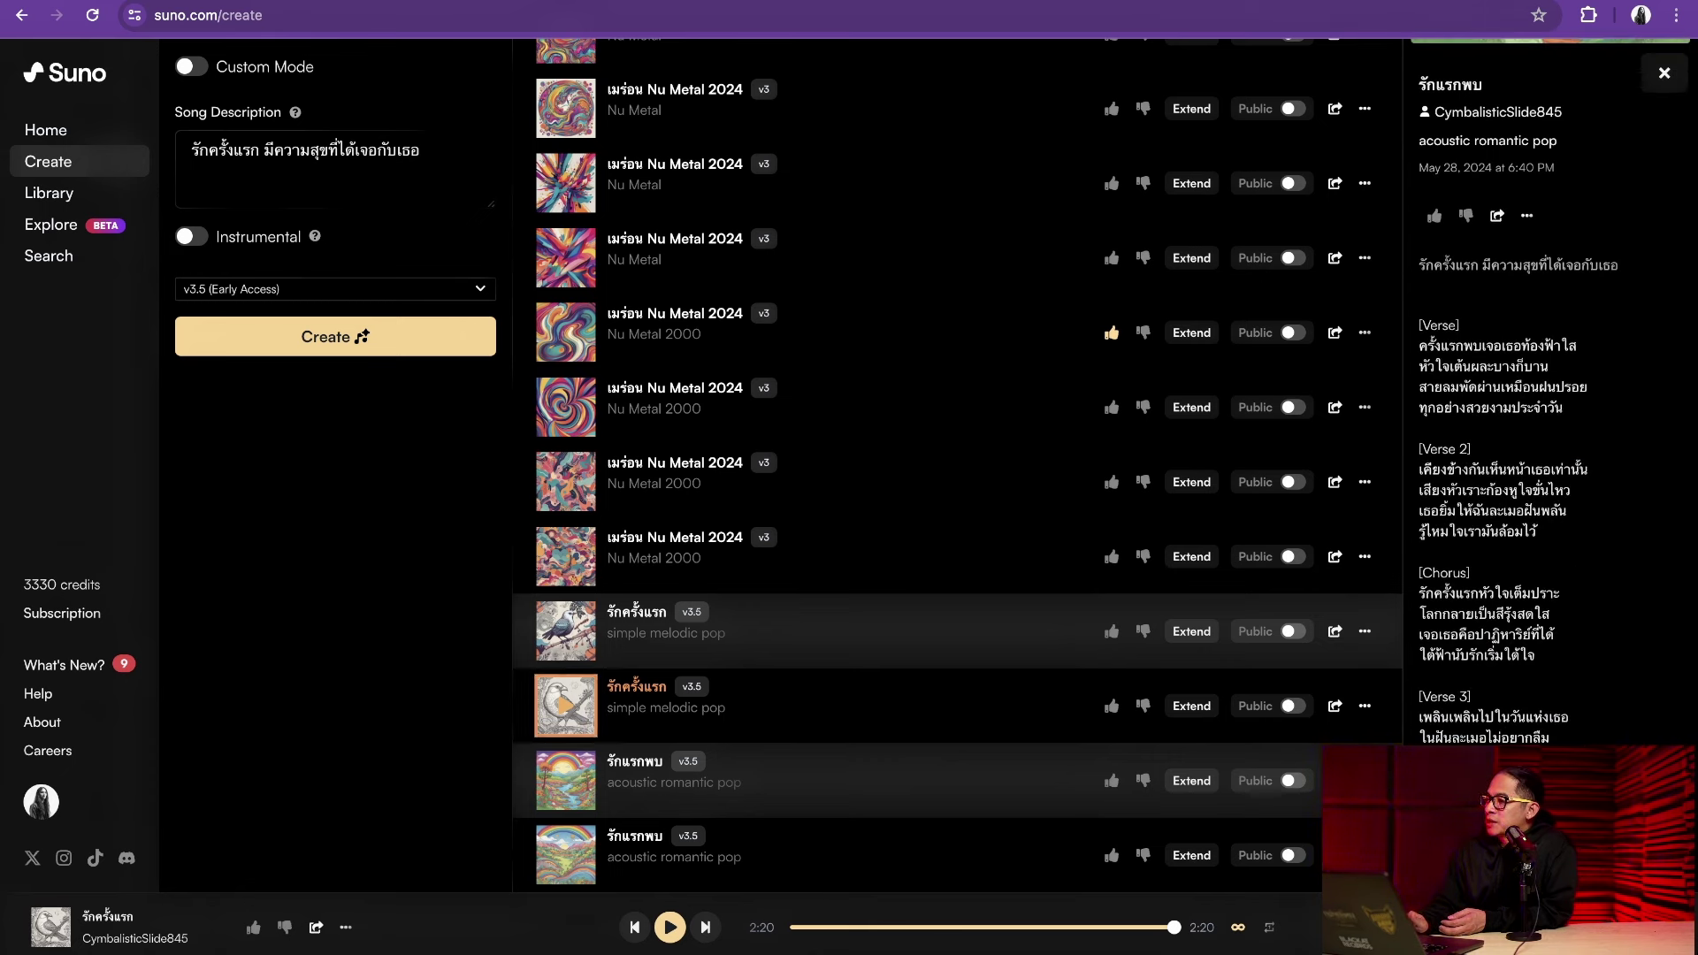
scroll(1548, 398, "down", 2)
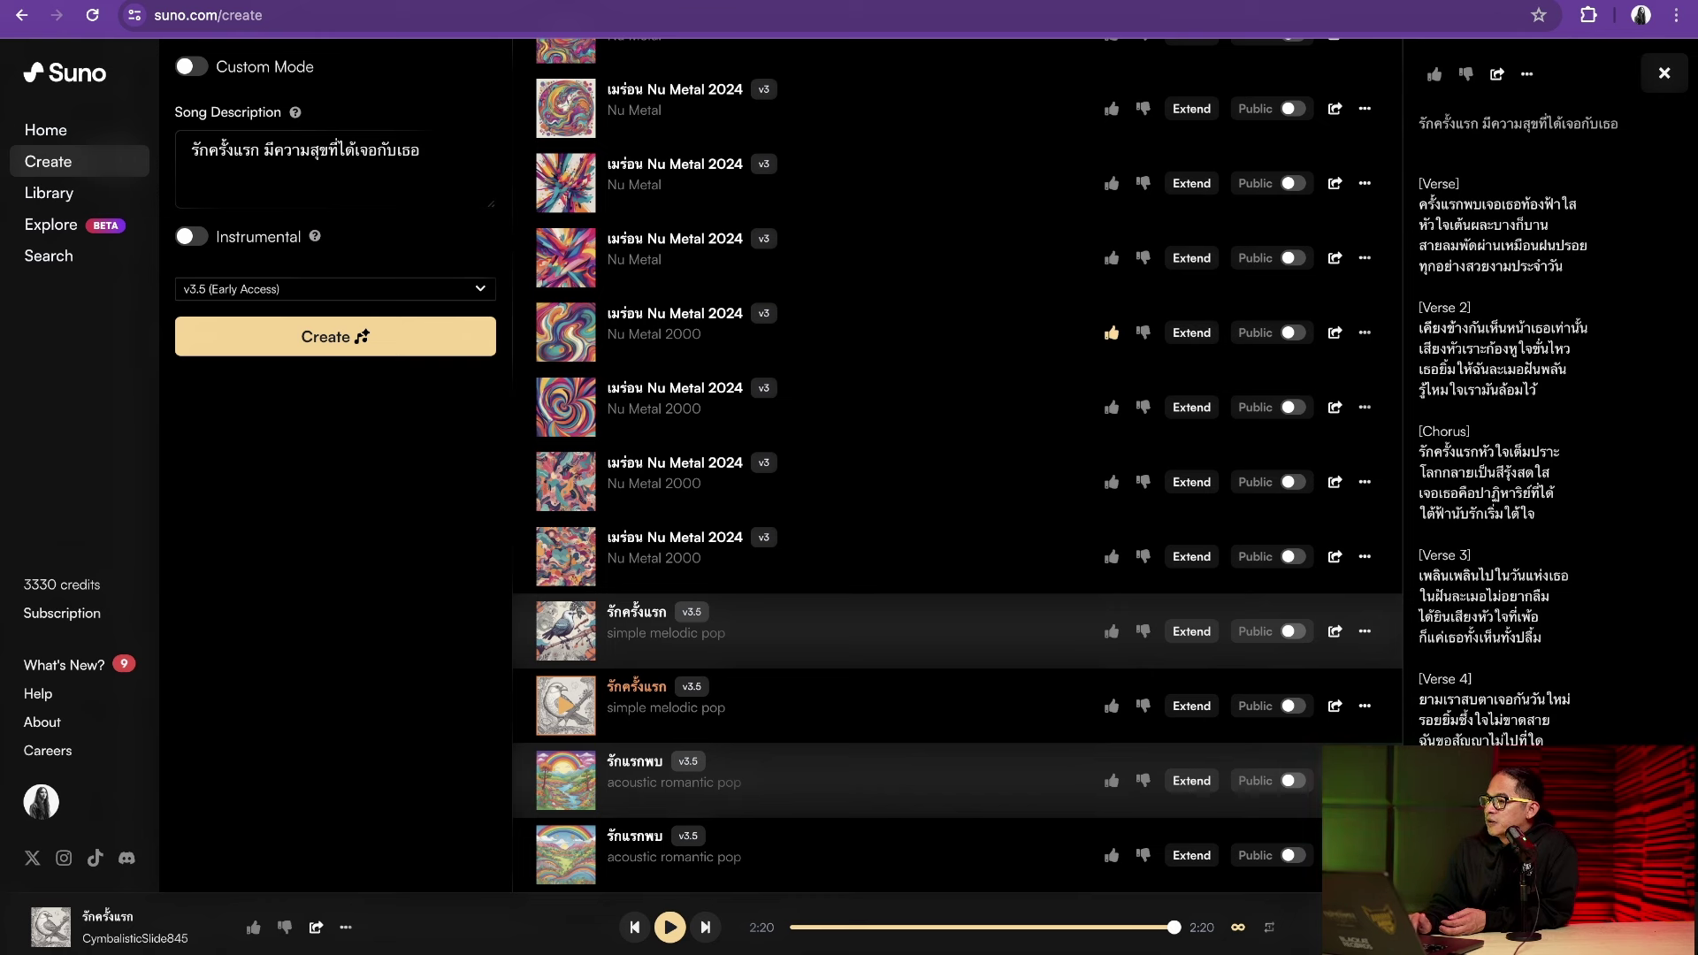
scroll(1547, 398, "down", 1)
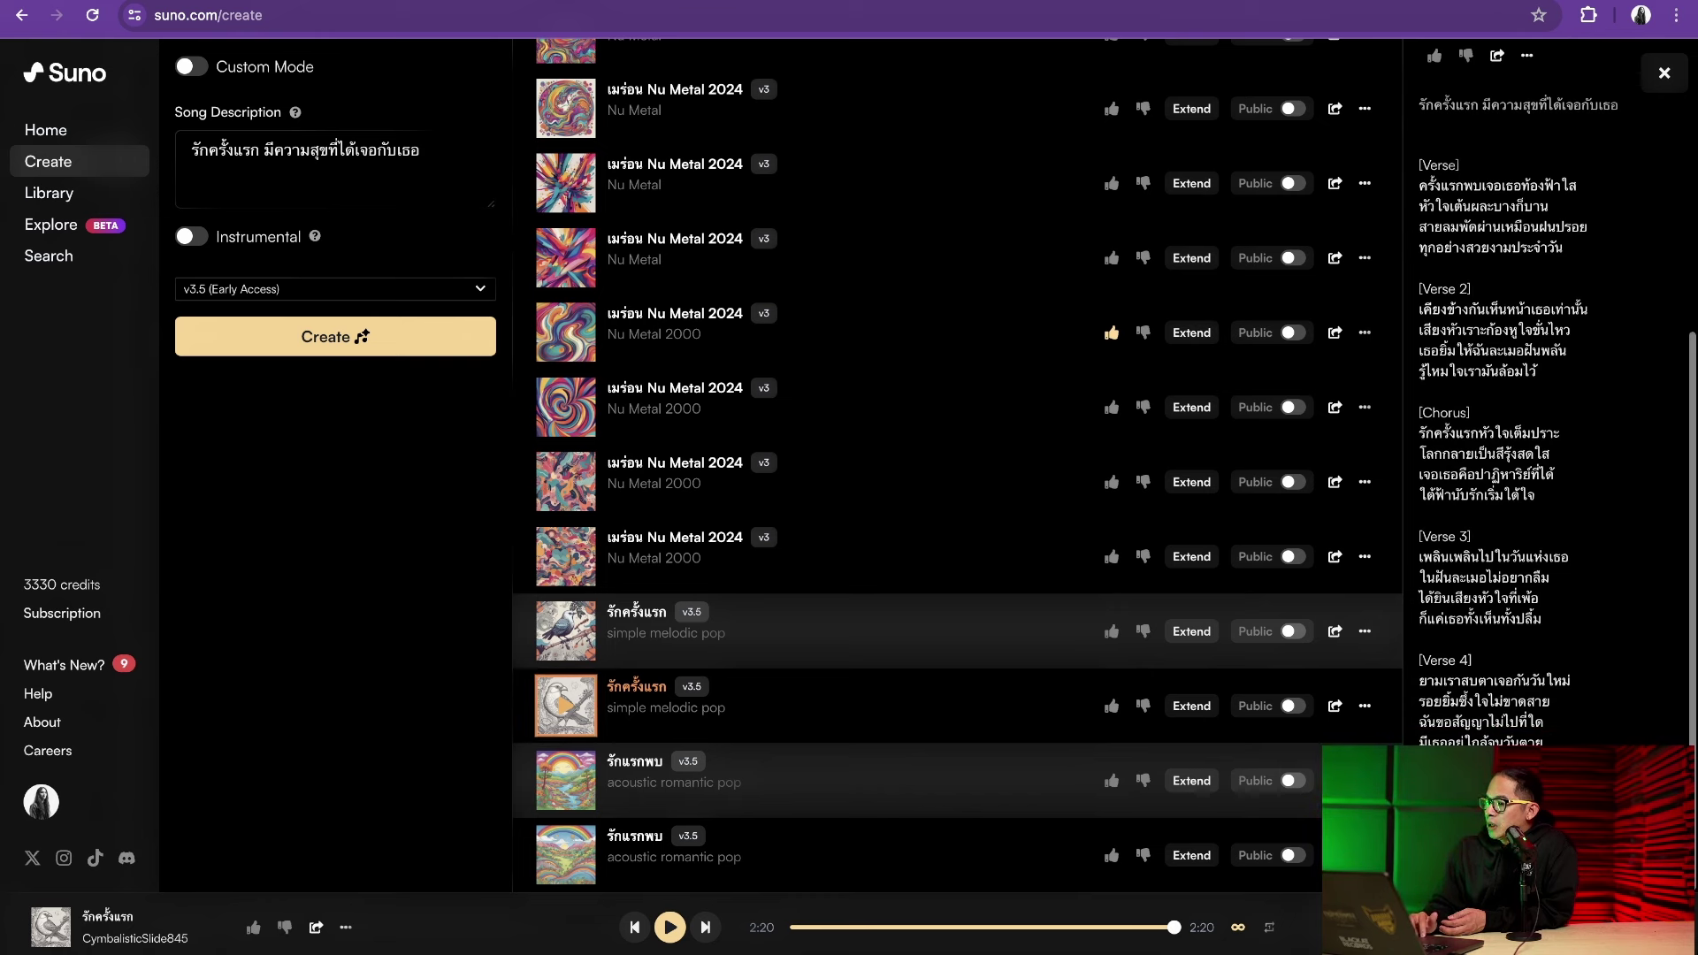
scroll(1548, 398, "up", 2)
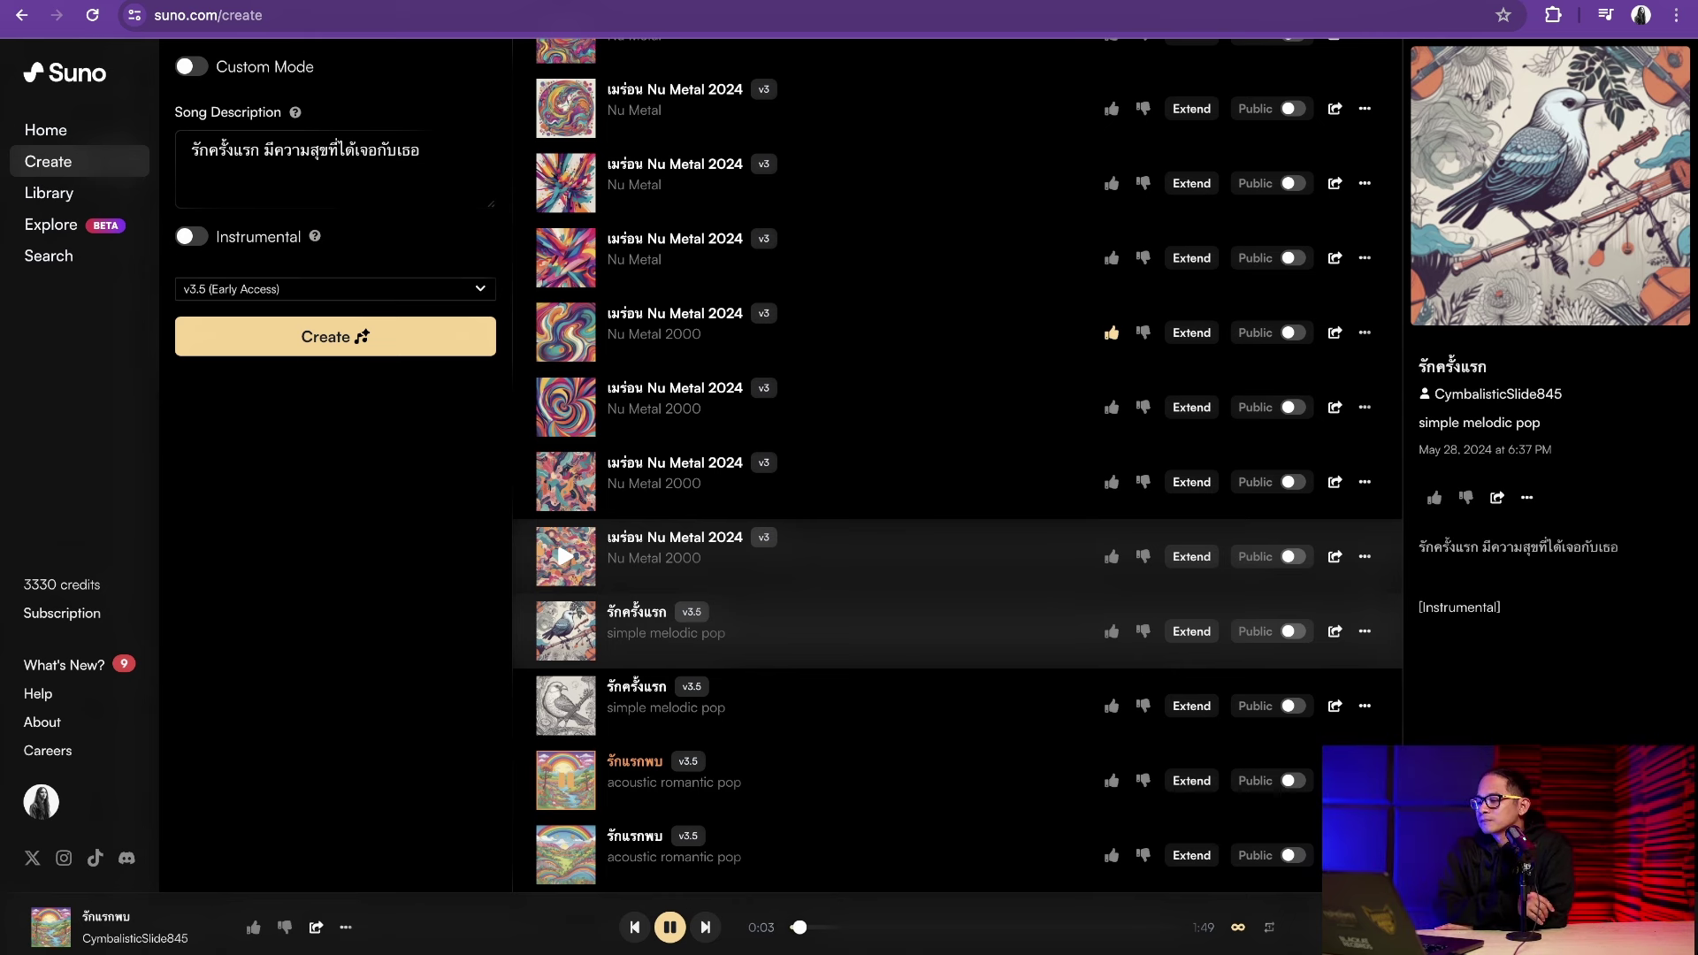
Listen to the two รักแรกพบ tracks in turn while following their lyrics, and pause the second one
left_click(566, 780)
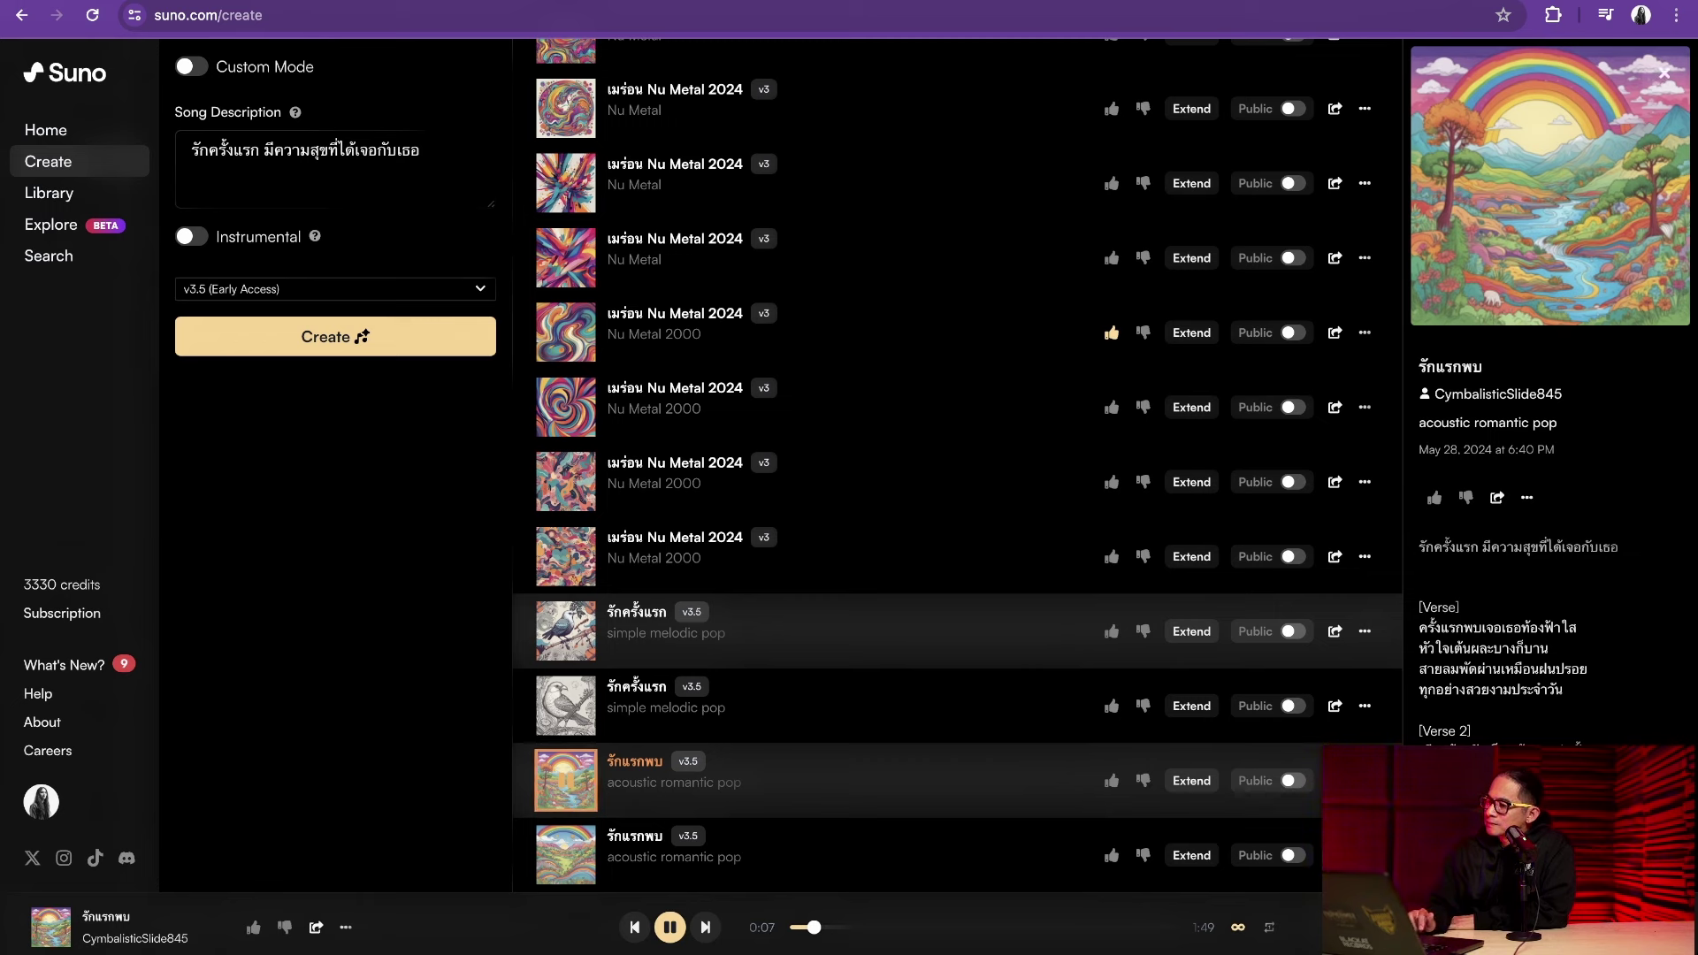
scroll(1548, 398, "down", 4)
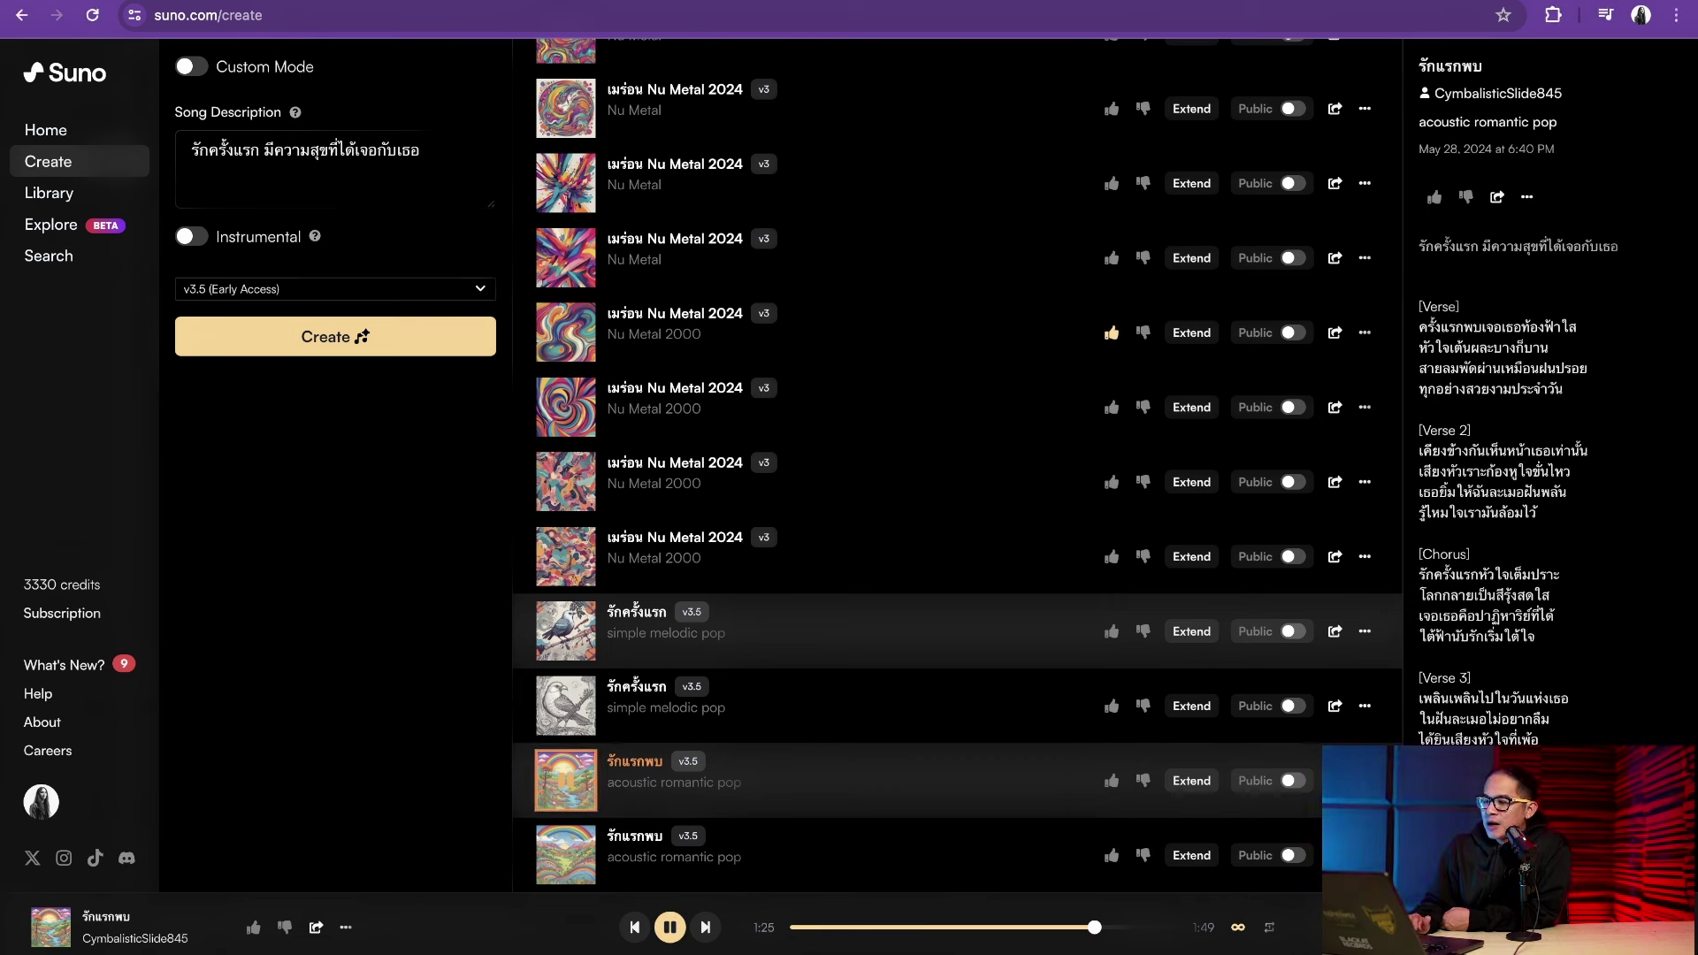
left_click(563, 855)
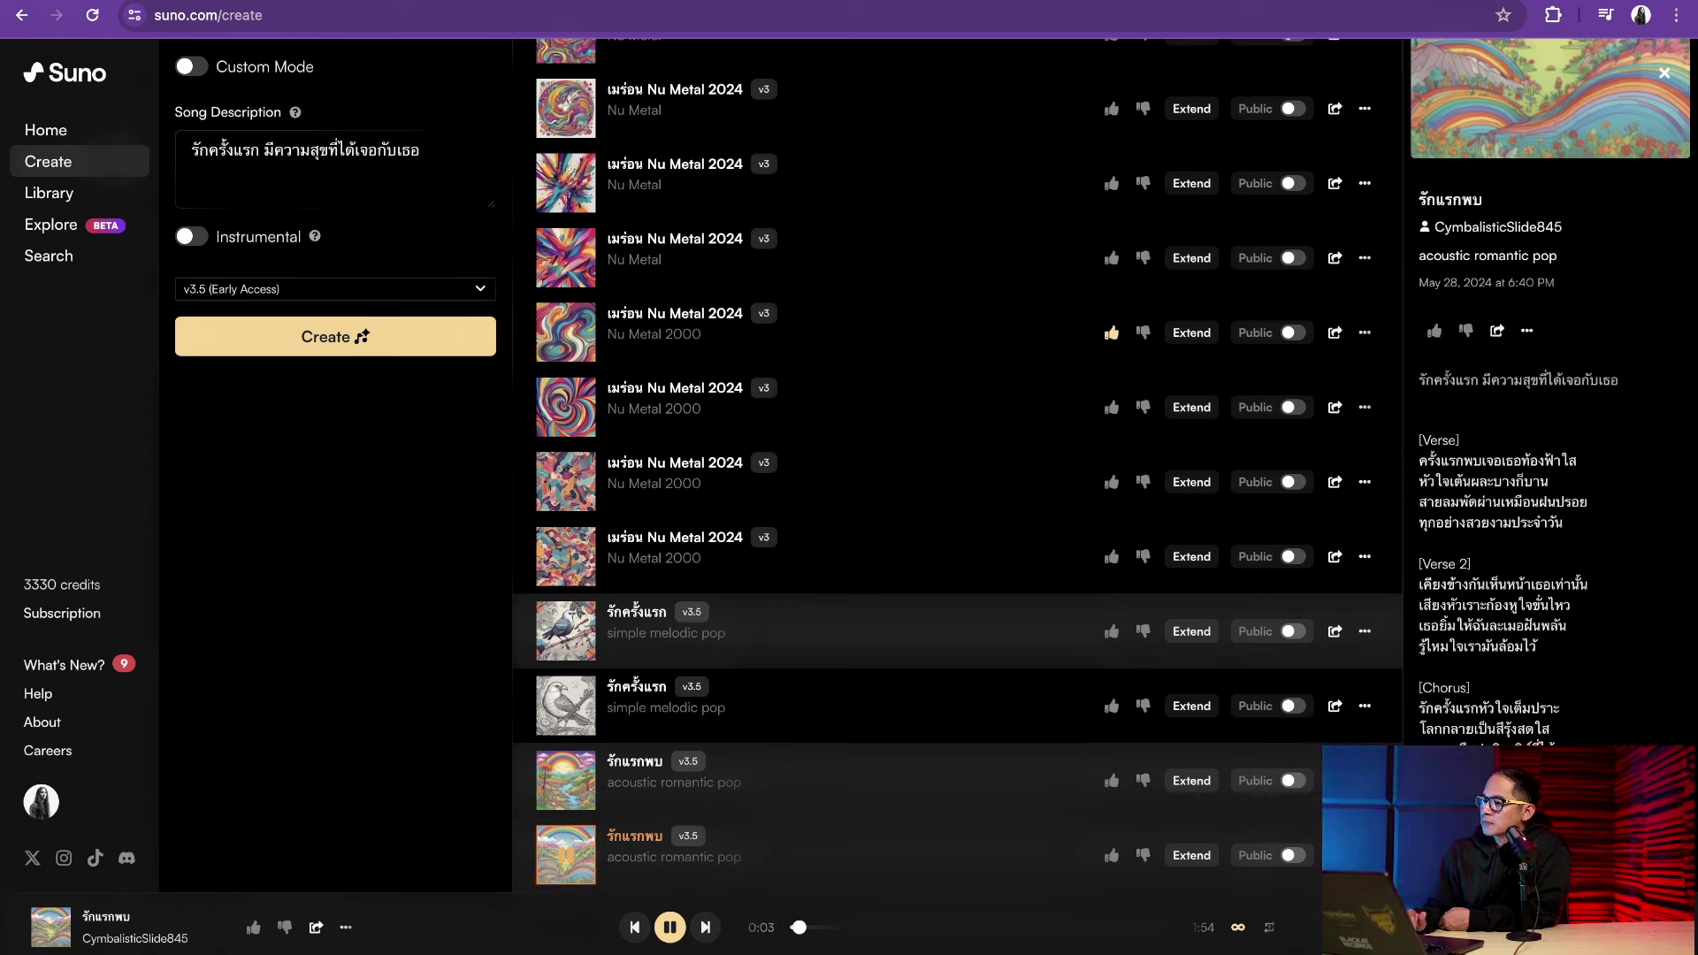
scroll(1548, 442, "down", 2)
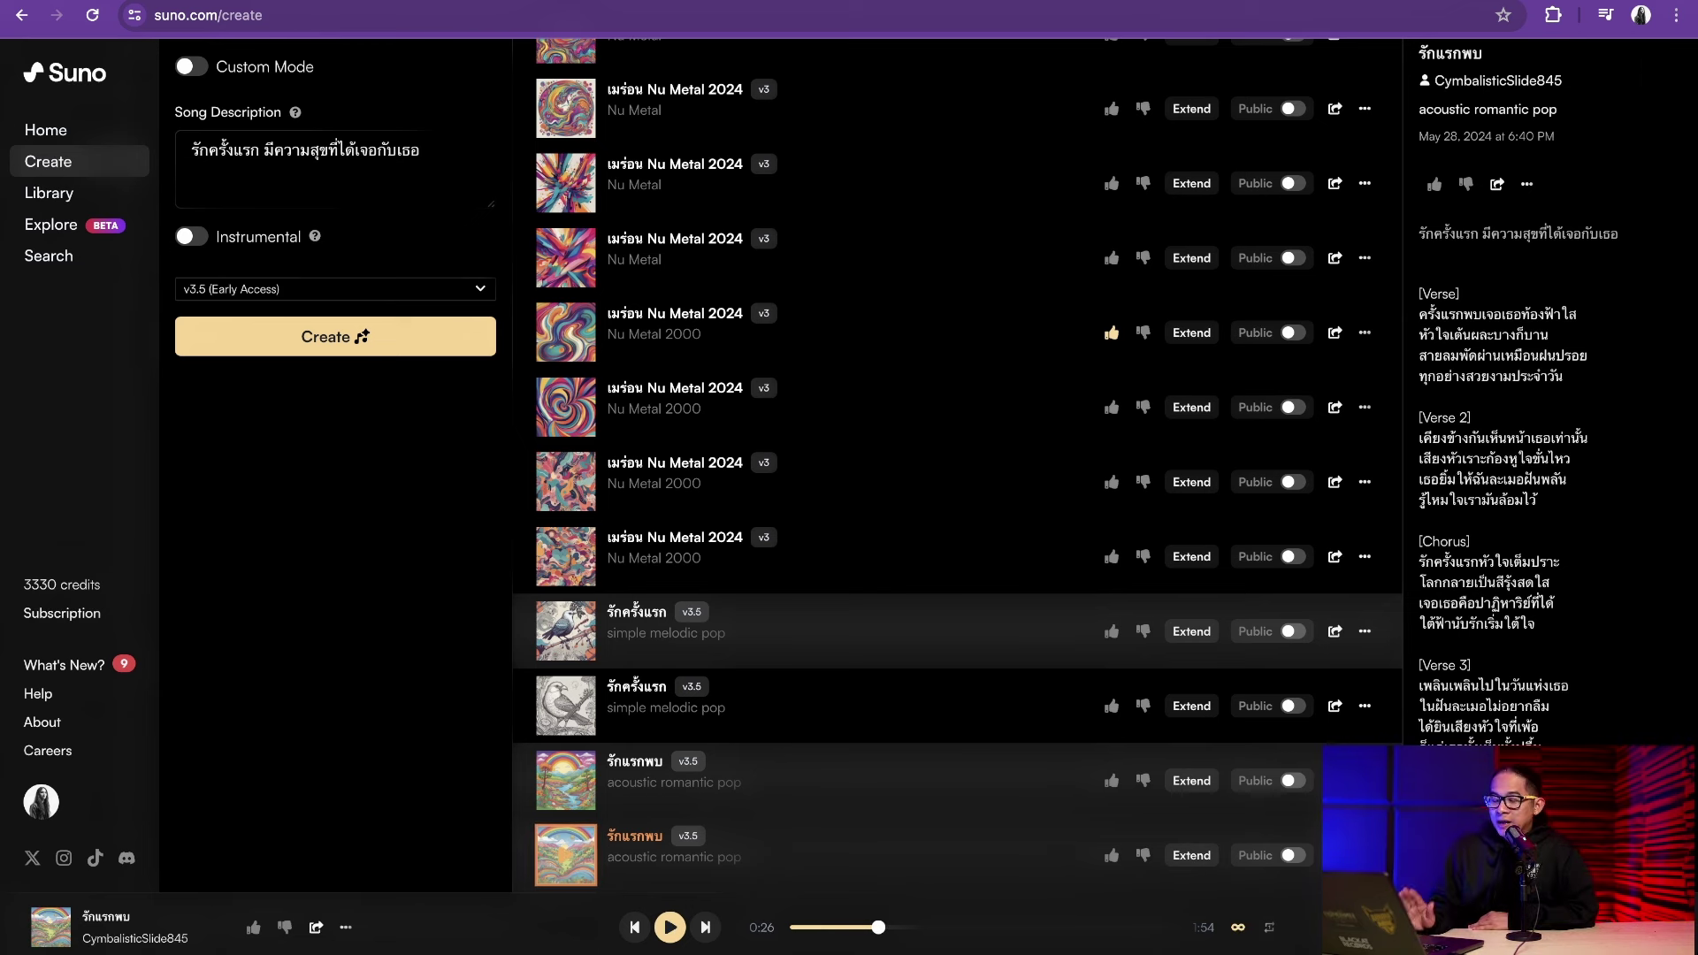
key("space")
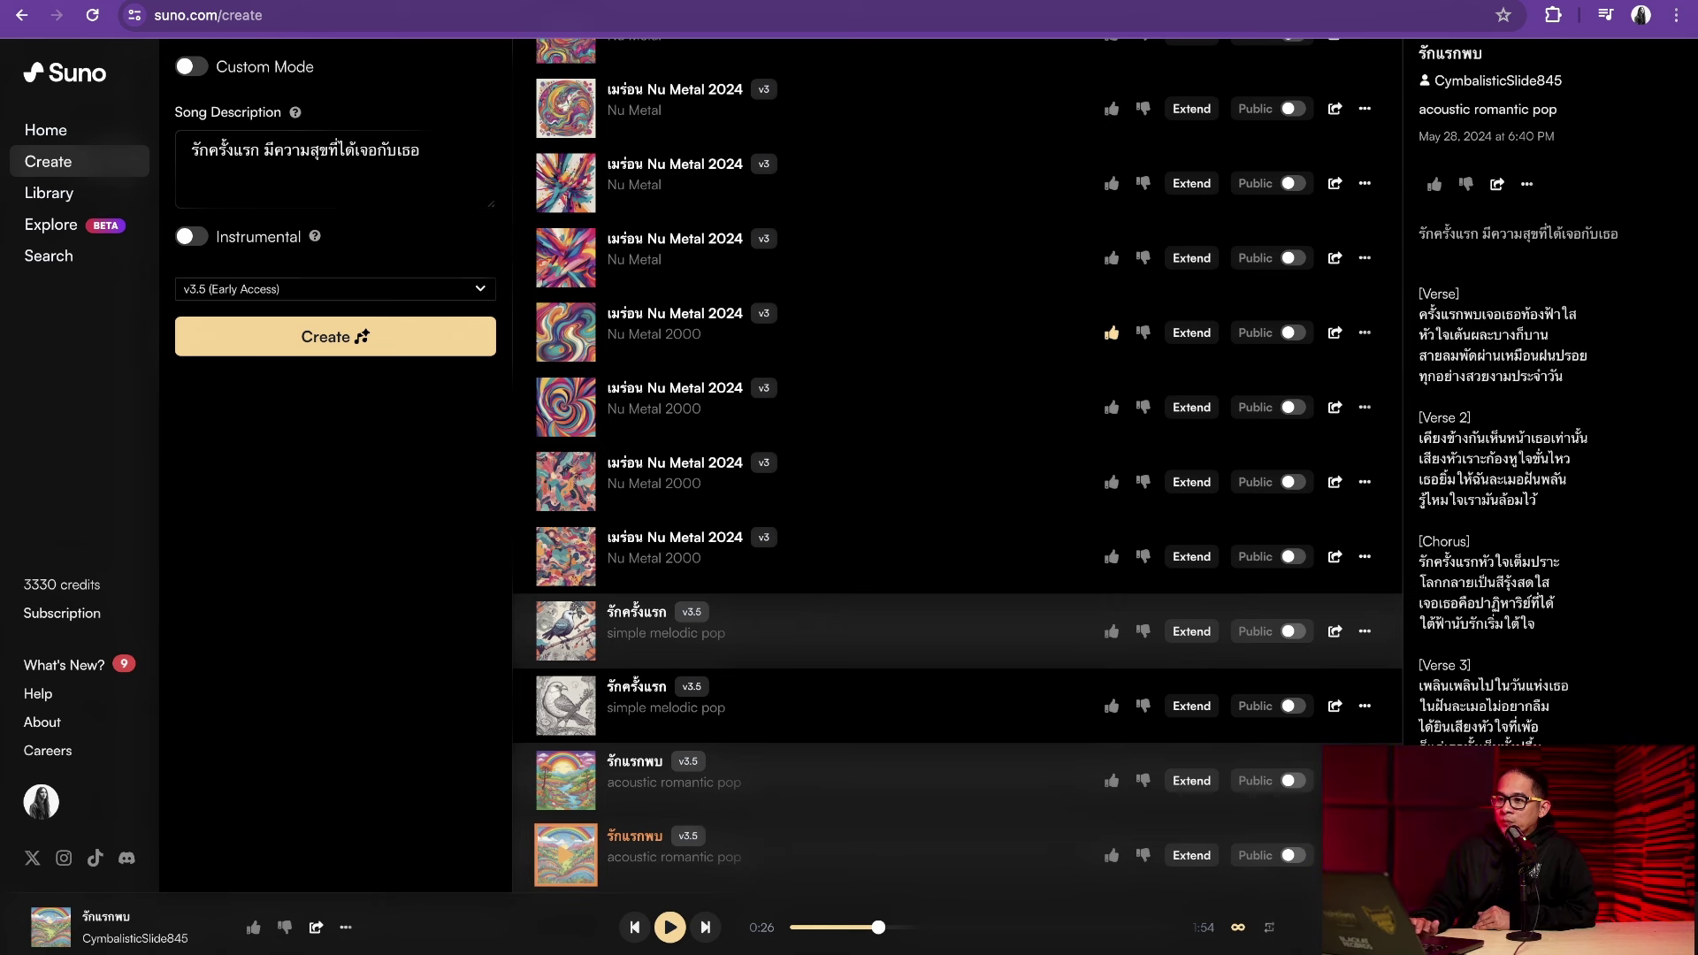
Turn on Custom Mode and fill the lyrics with the full รักแรกพบ lyrics copied from ChatGPT, from Verse 1 to the Outro
left_click(191, 67)
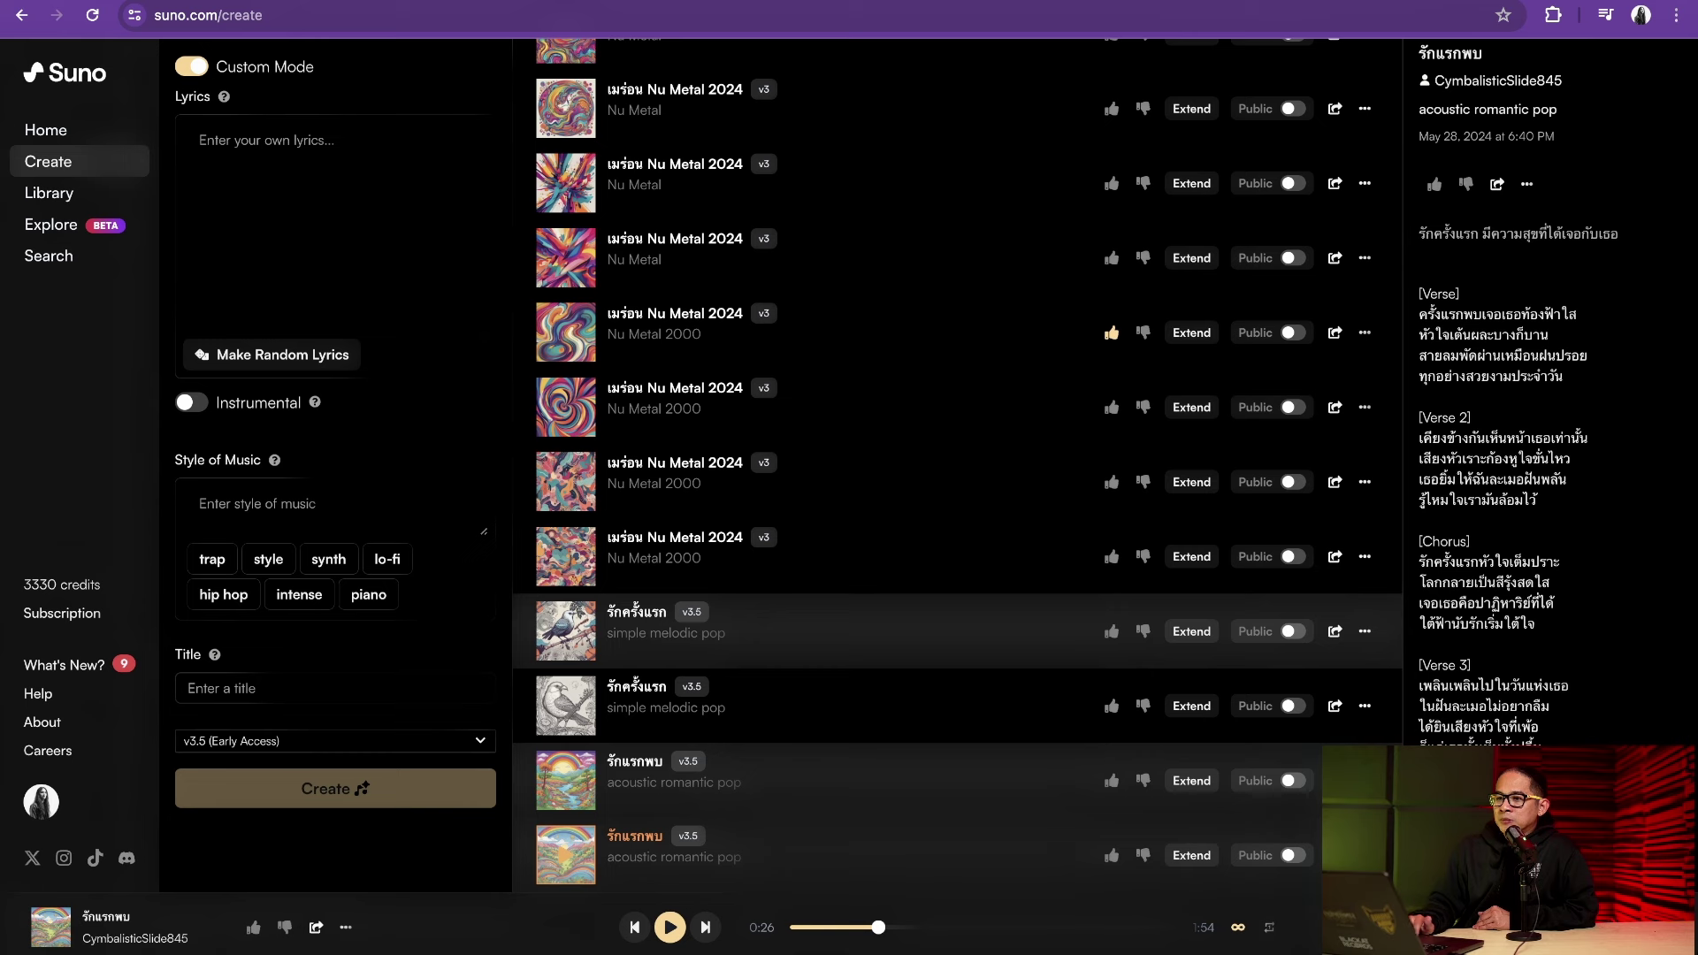
left_click(200, 140)
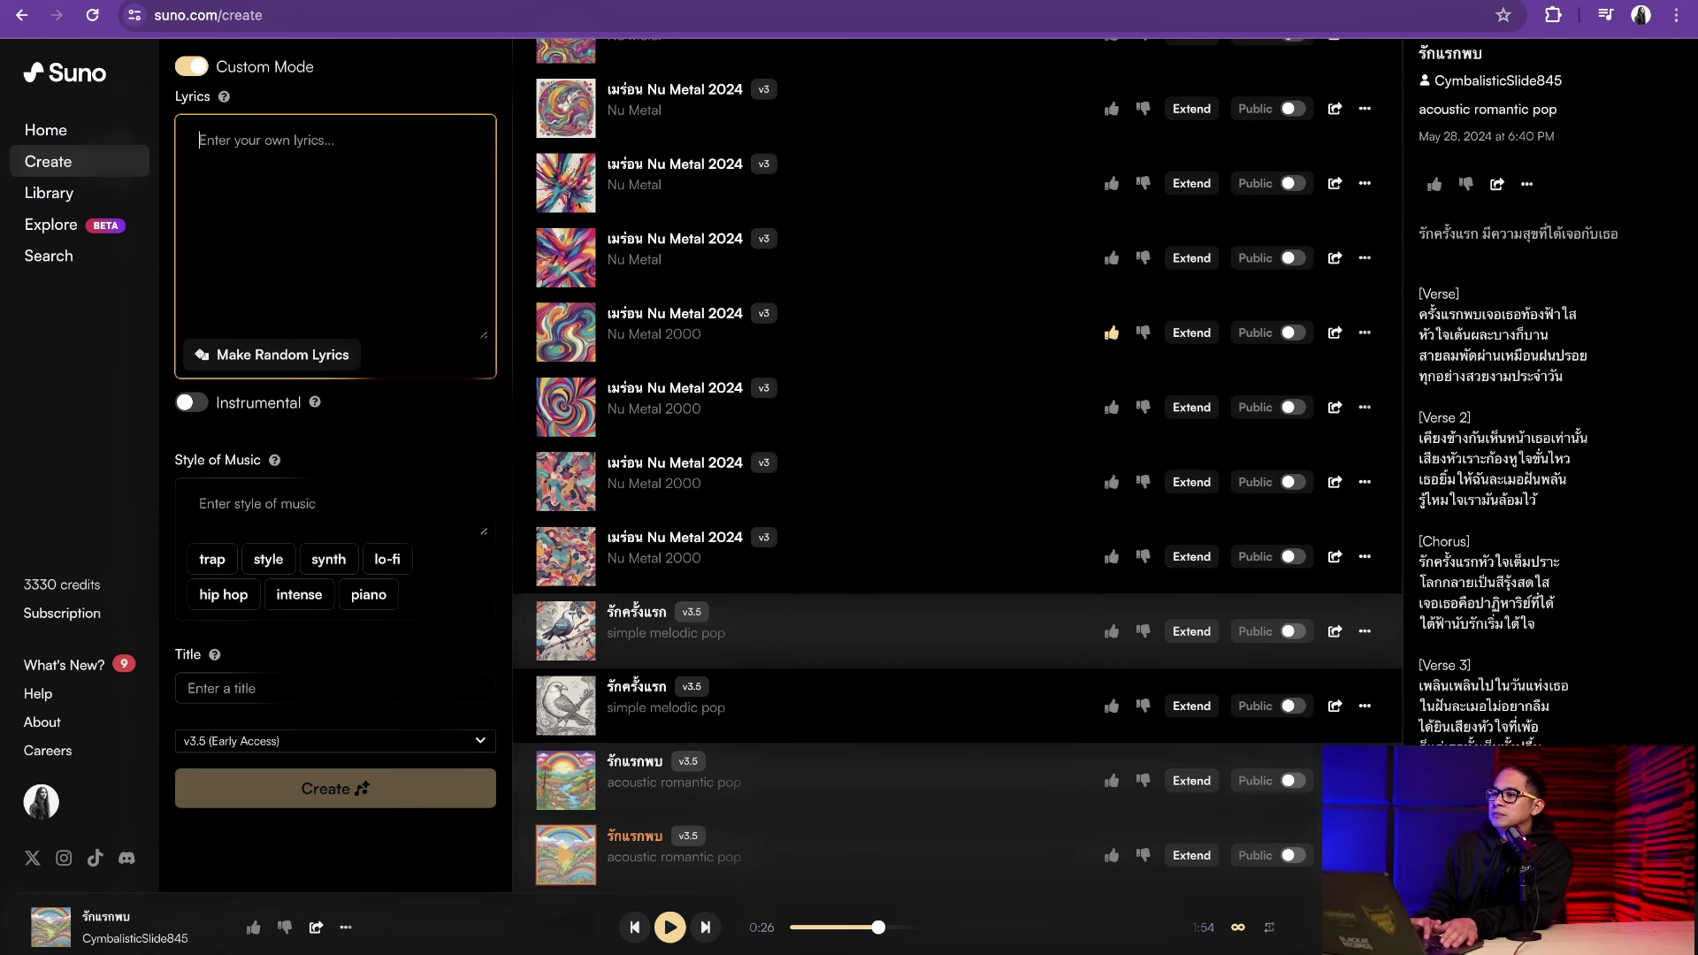
key("ctrl+Tab")
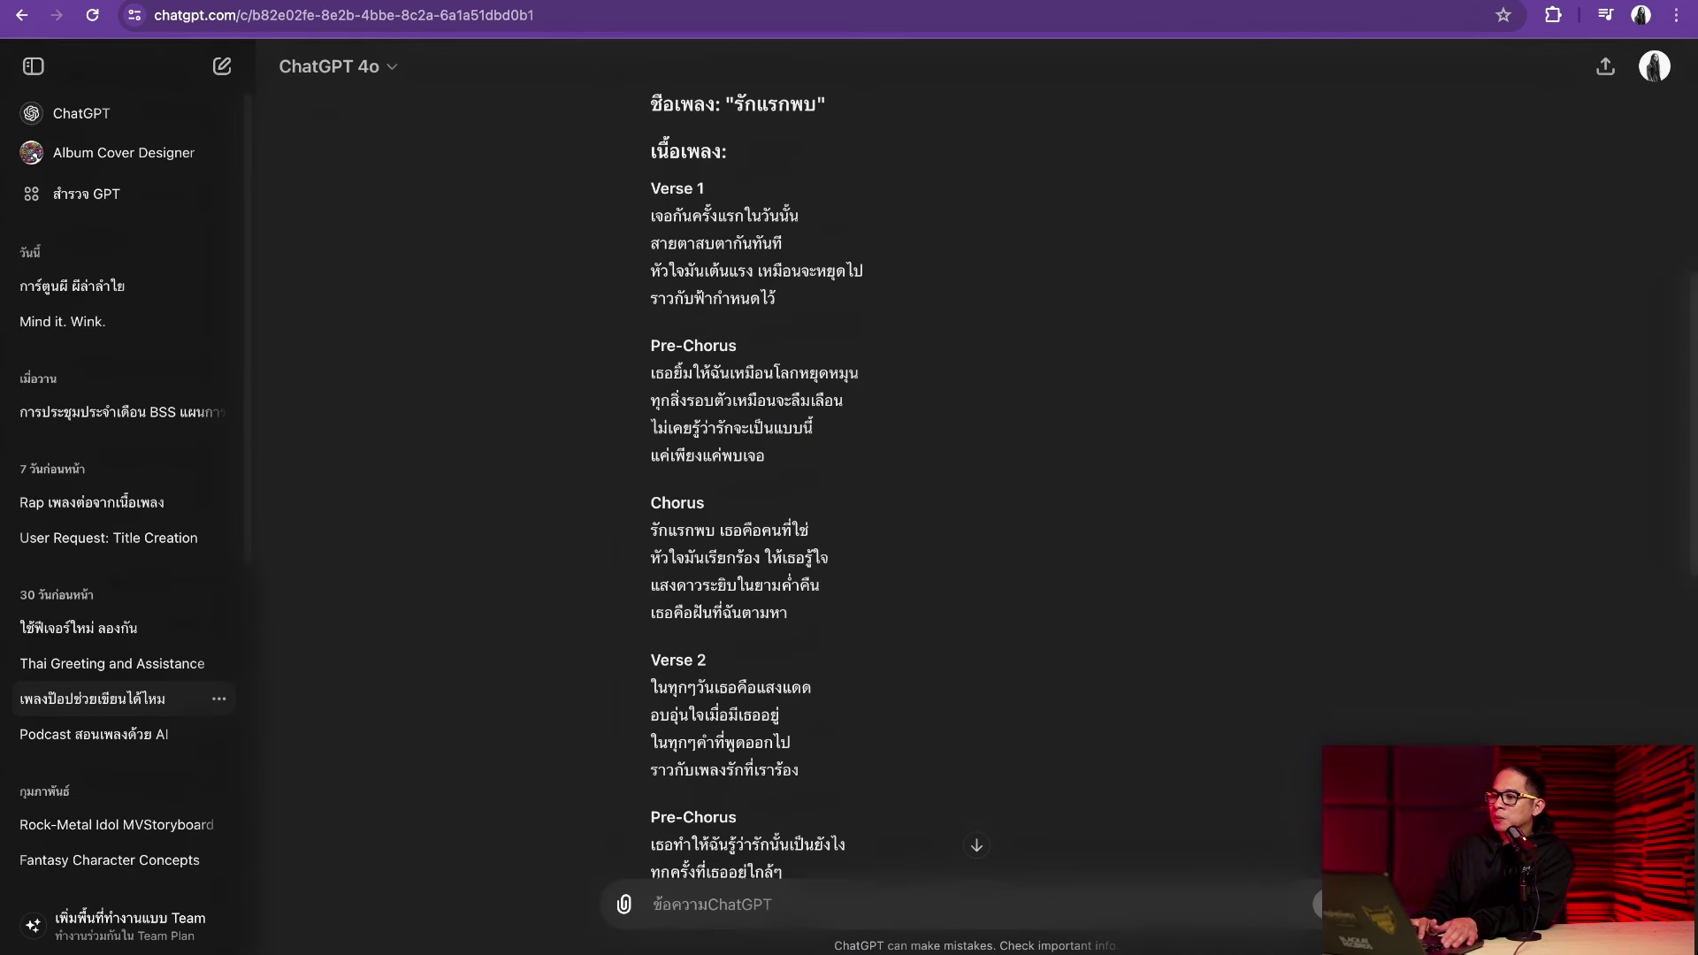
left_click_drag(651, 188, 821, 584)
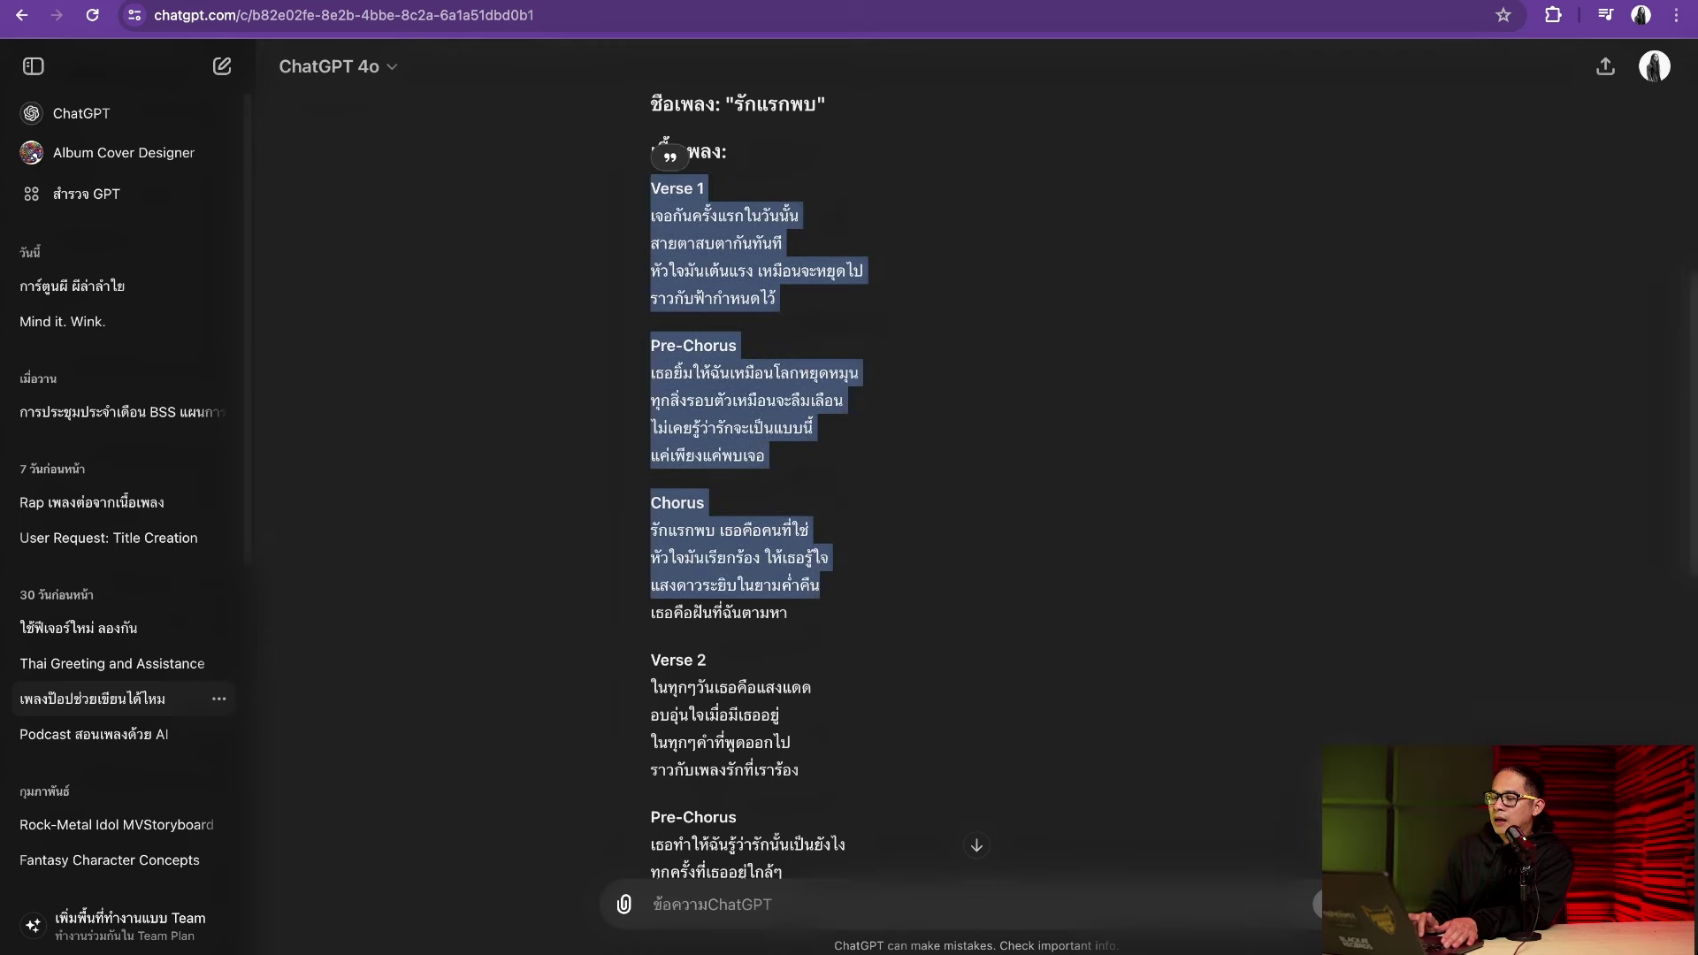
left_click(682, 150)
scroll(885, 486, "down", 3)
scroll(884, 486, "up", 2)
key("ctrl+Tab")
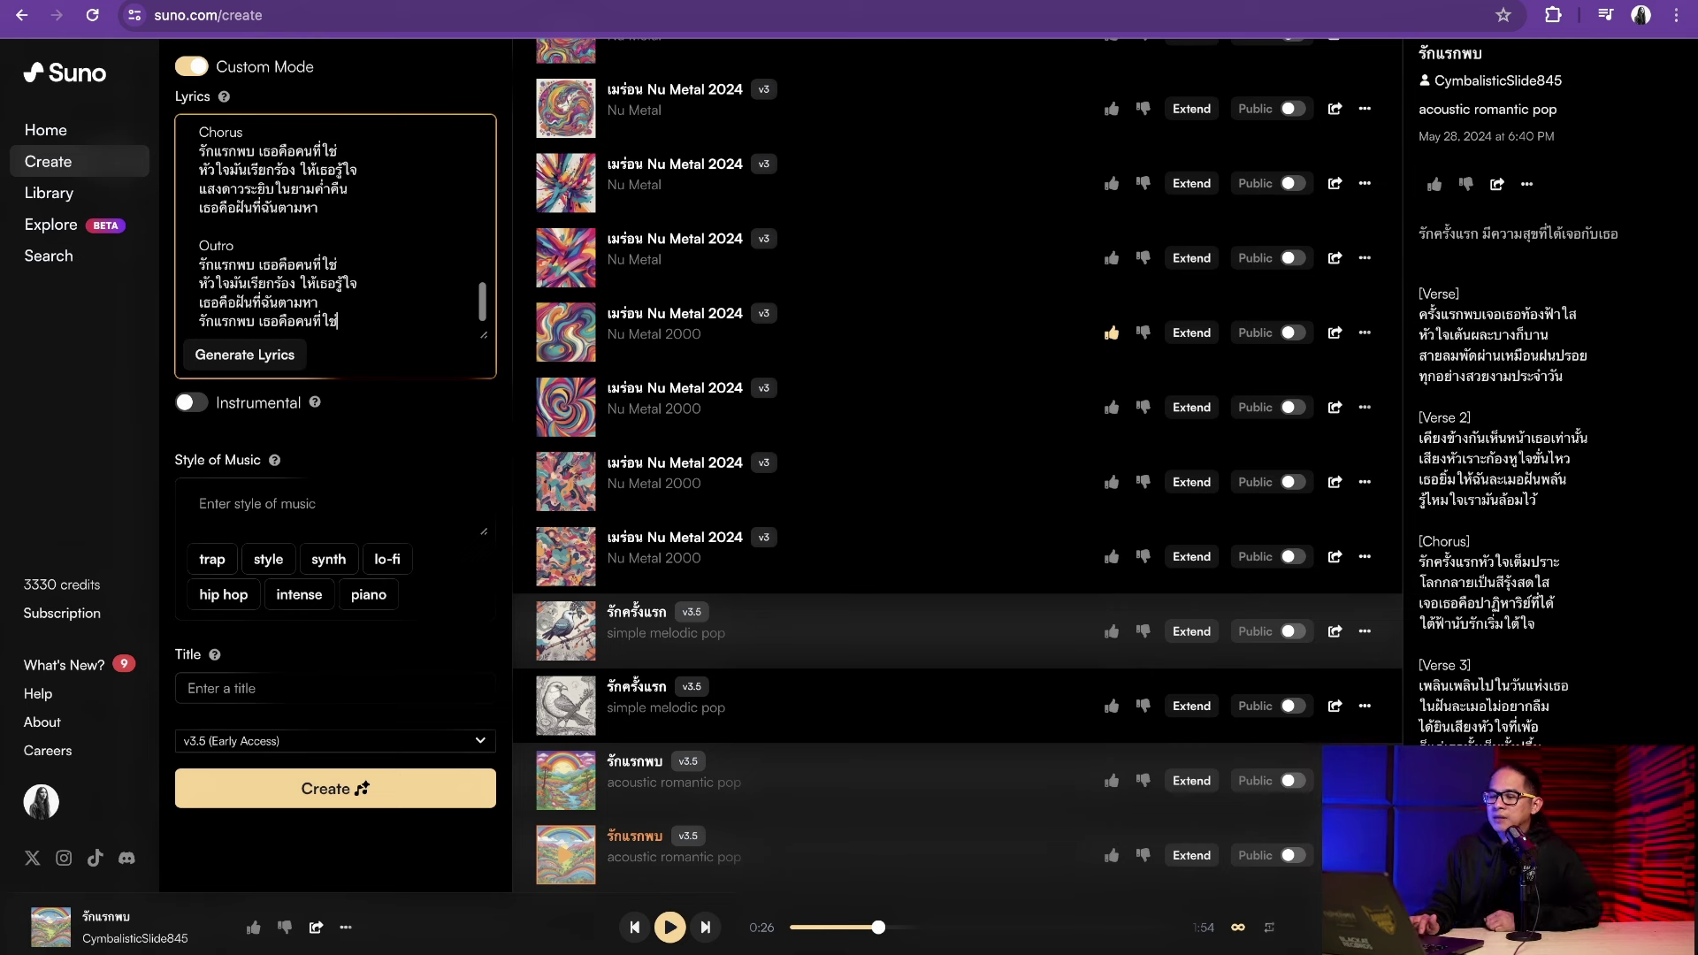
scroll(336, 230, "up", 3)
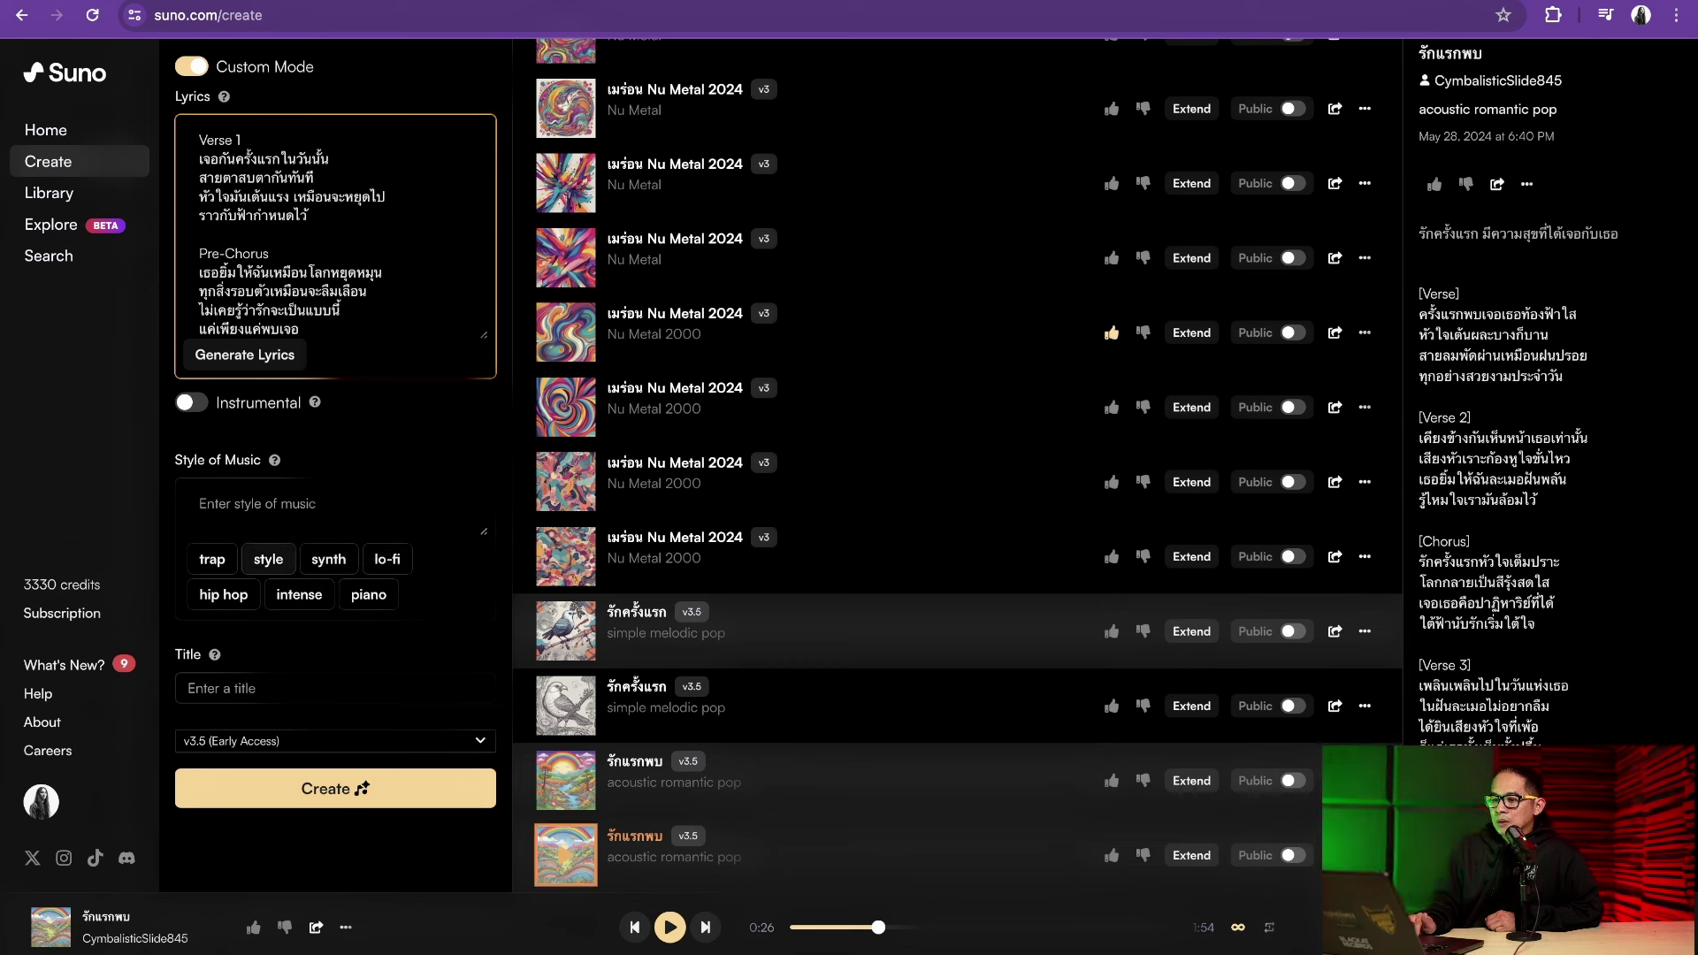
Set the style of music to lo-fi, title the song รักแรกพบ and generate it
left_click(336, 509)
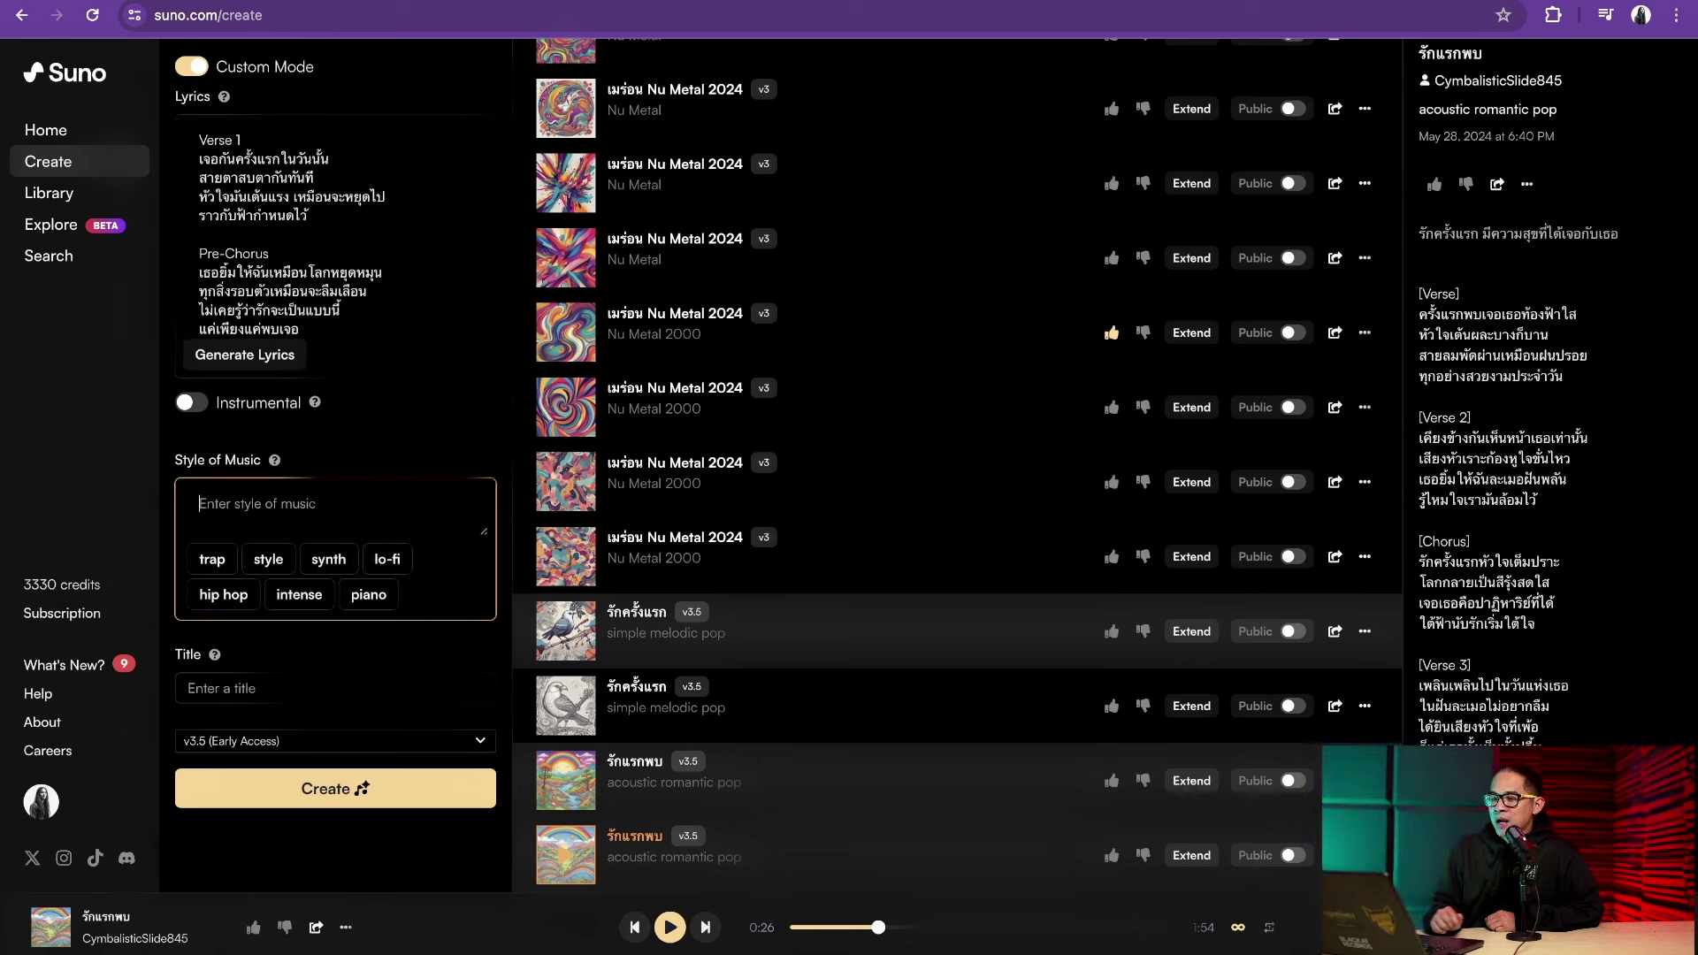
left_click(387, 559)
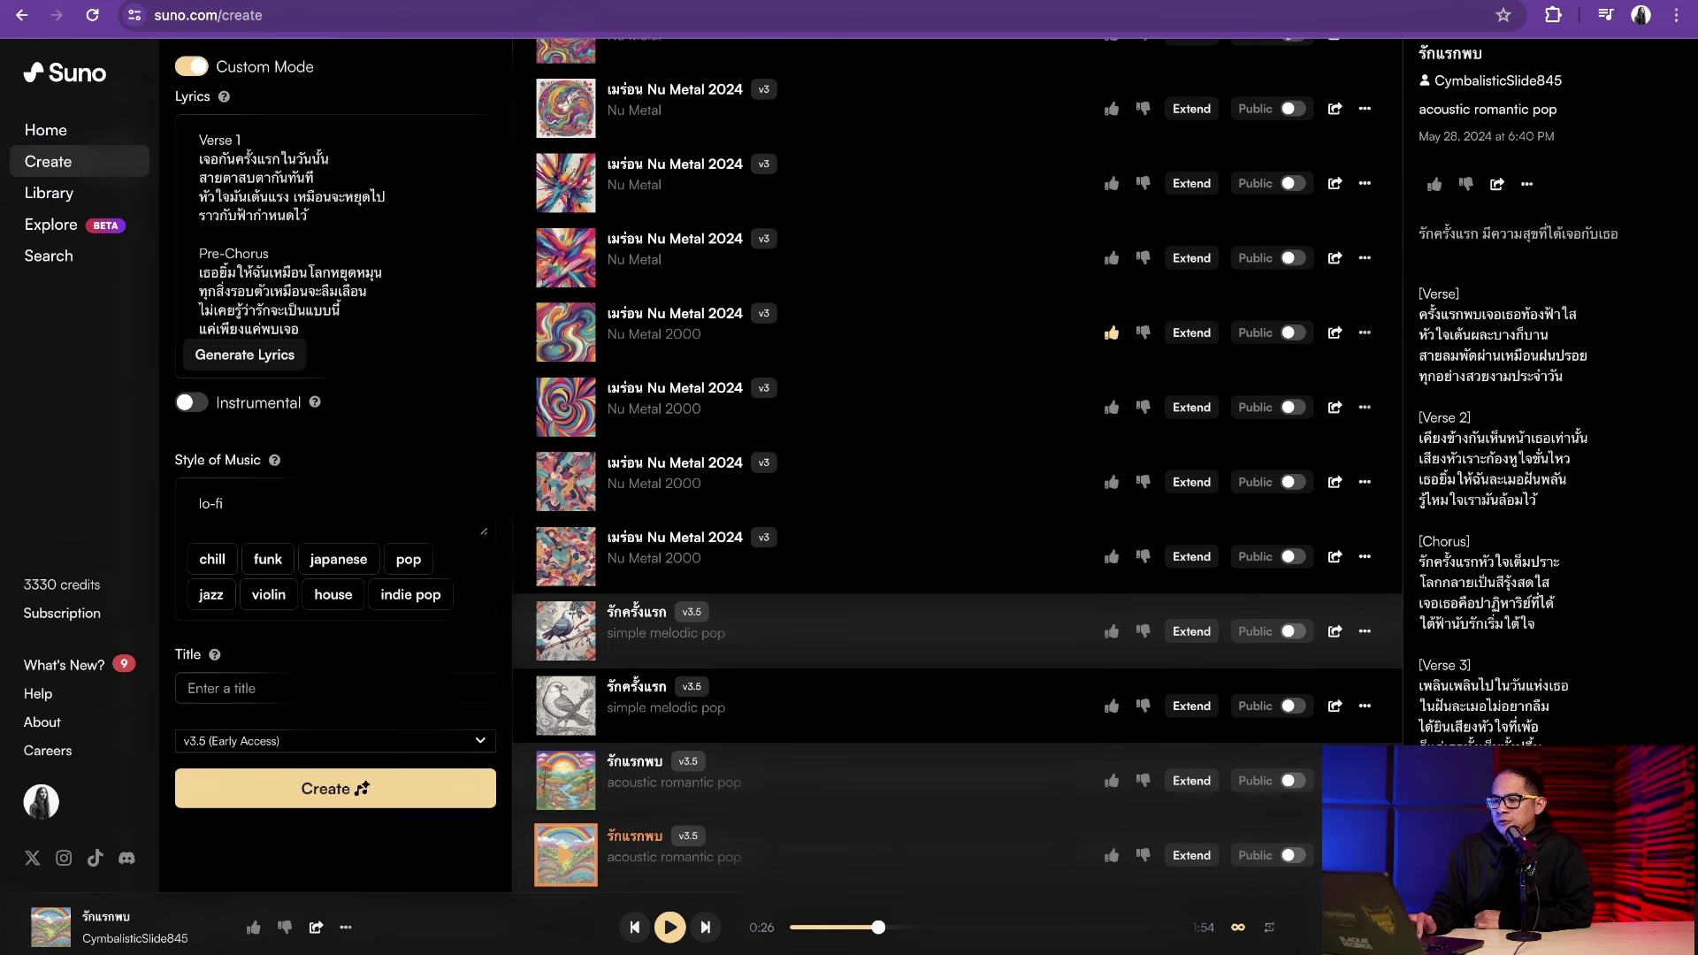
left_click(336, 688)
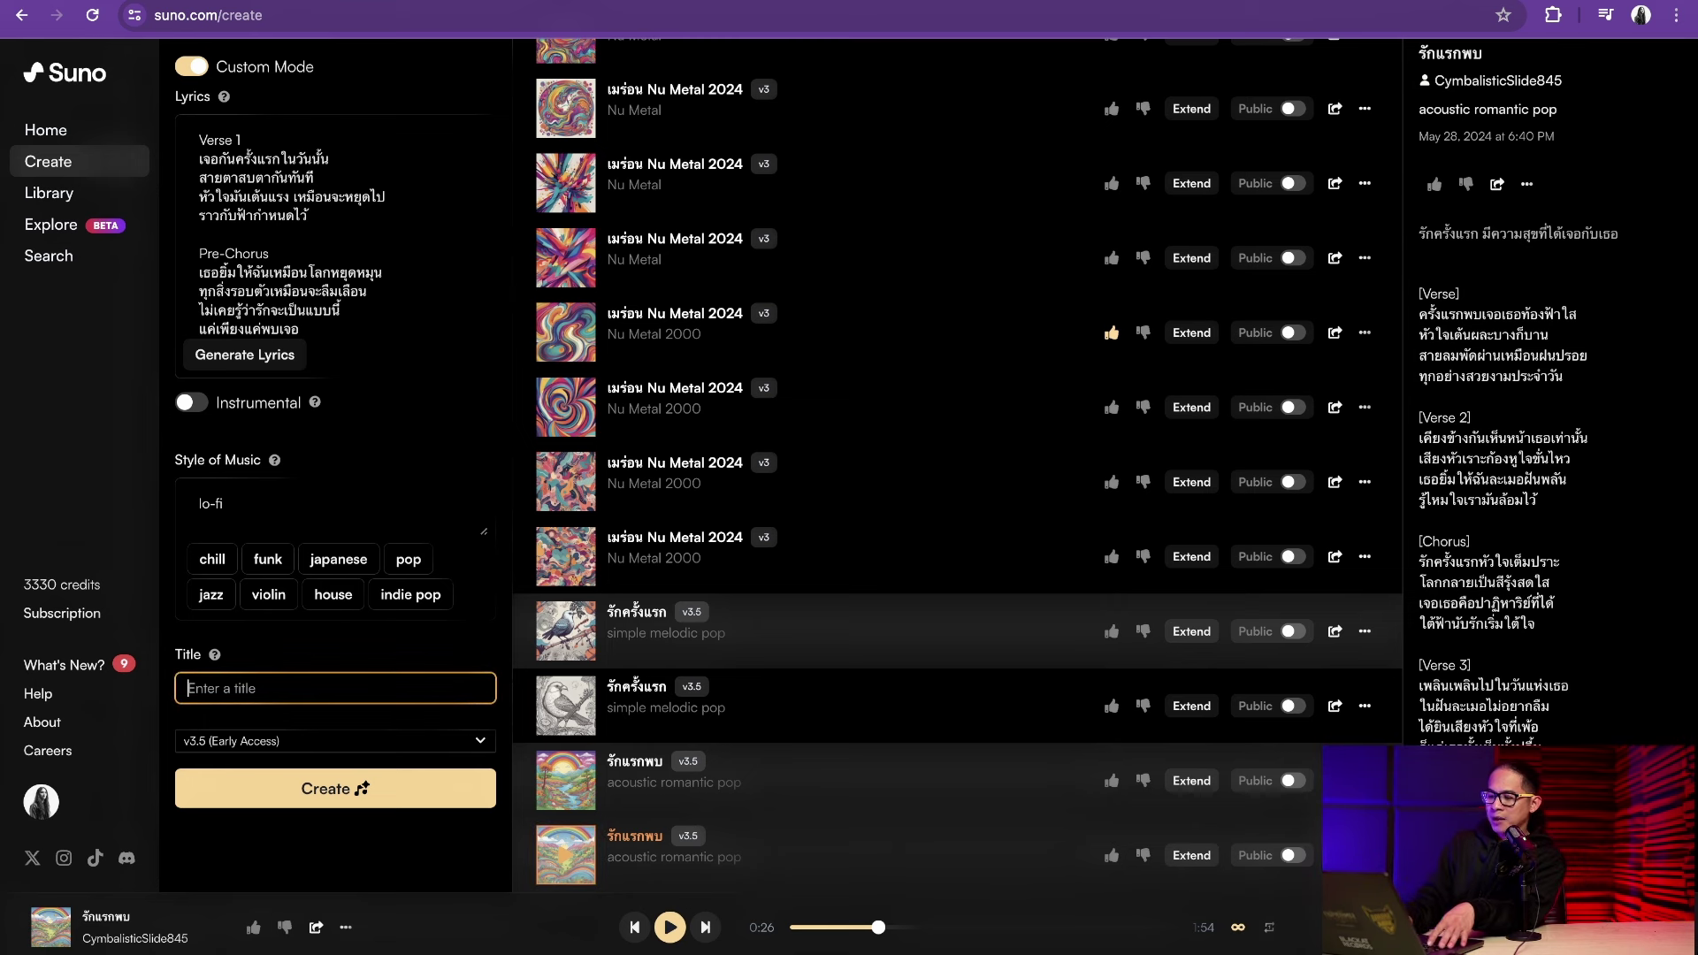
type("รักแรกพบ")
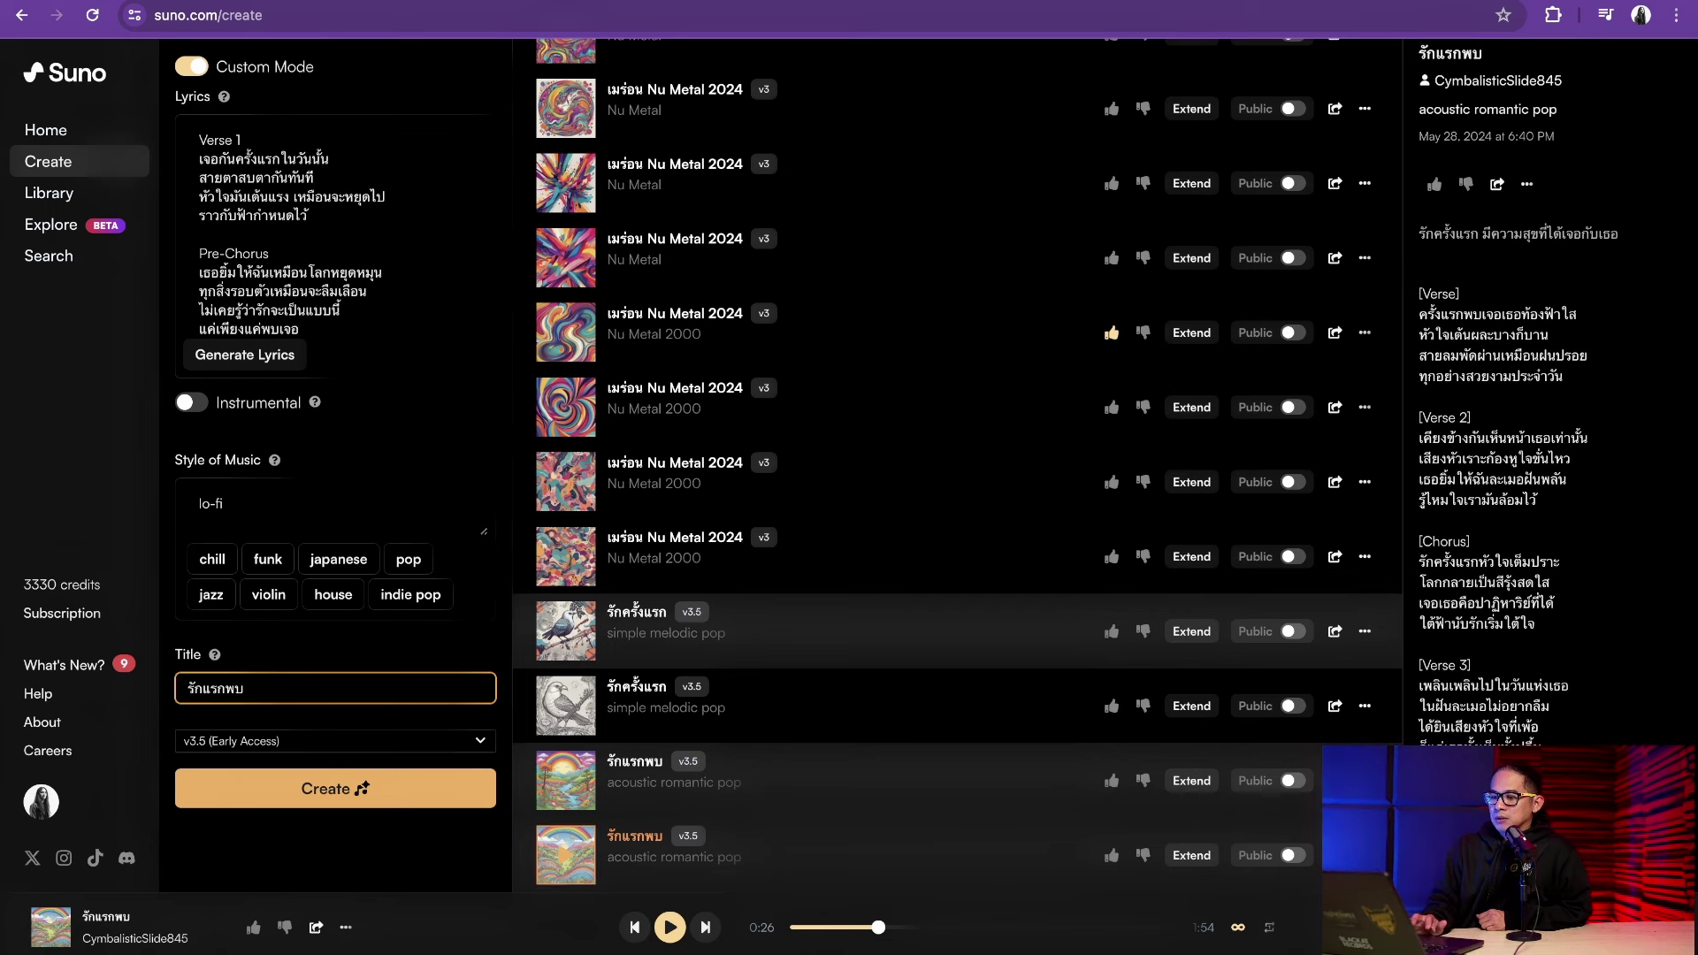
left_click(335, 788)
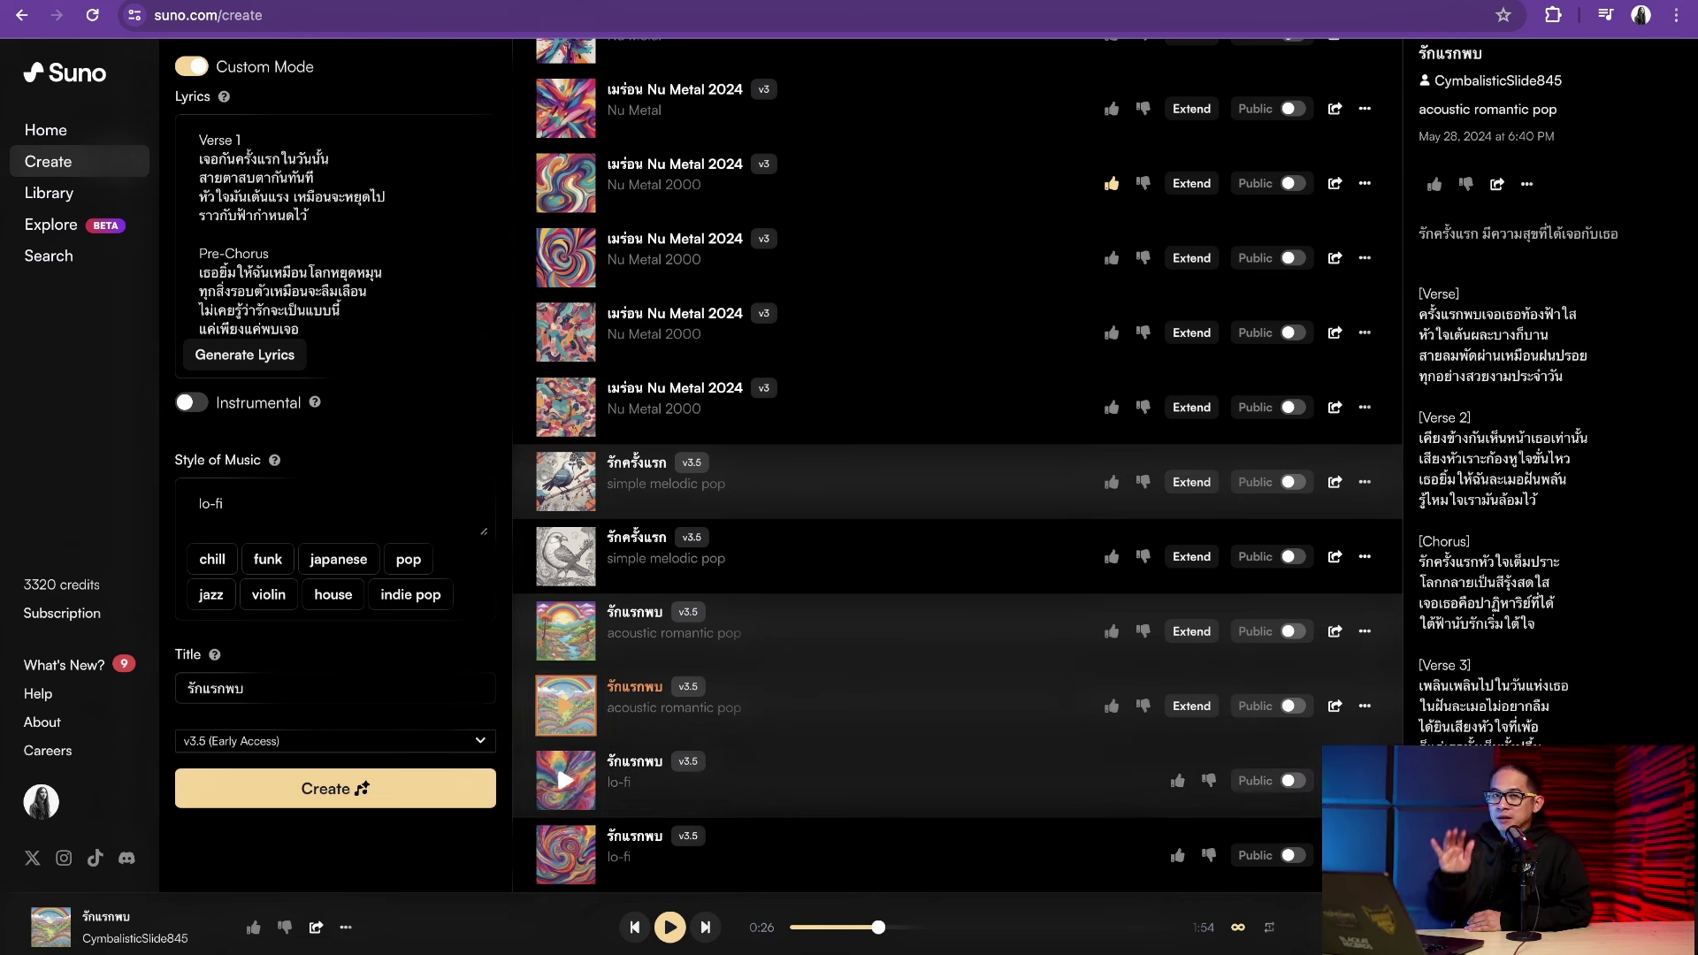
Listen to the two new lo-fi รักแรกพบ tracks in turn while following their lyrics, and pause the second one
left_click(884, 781)
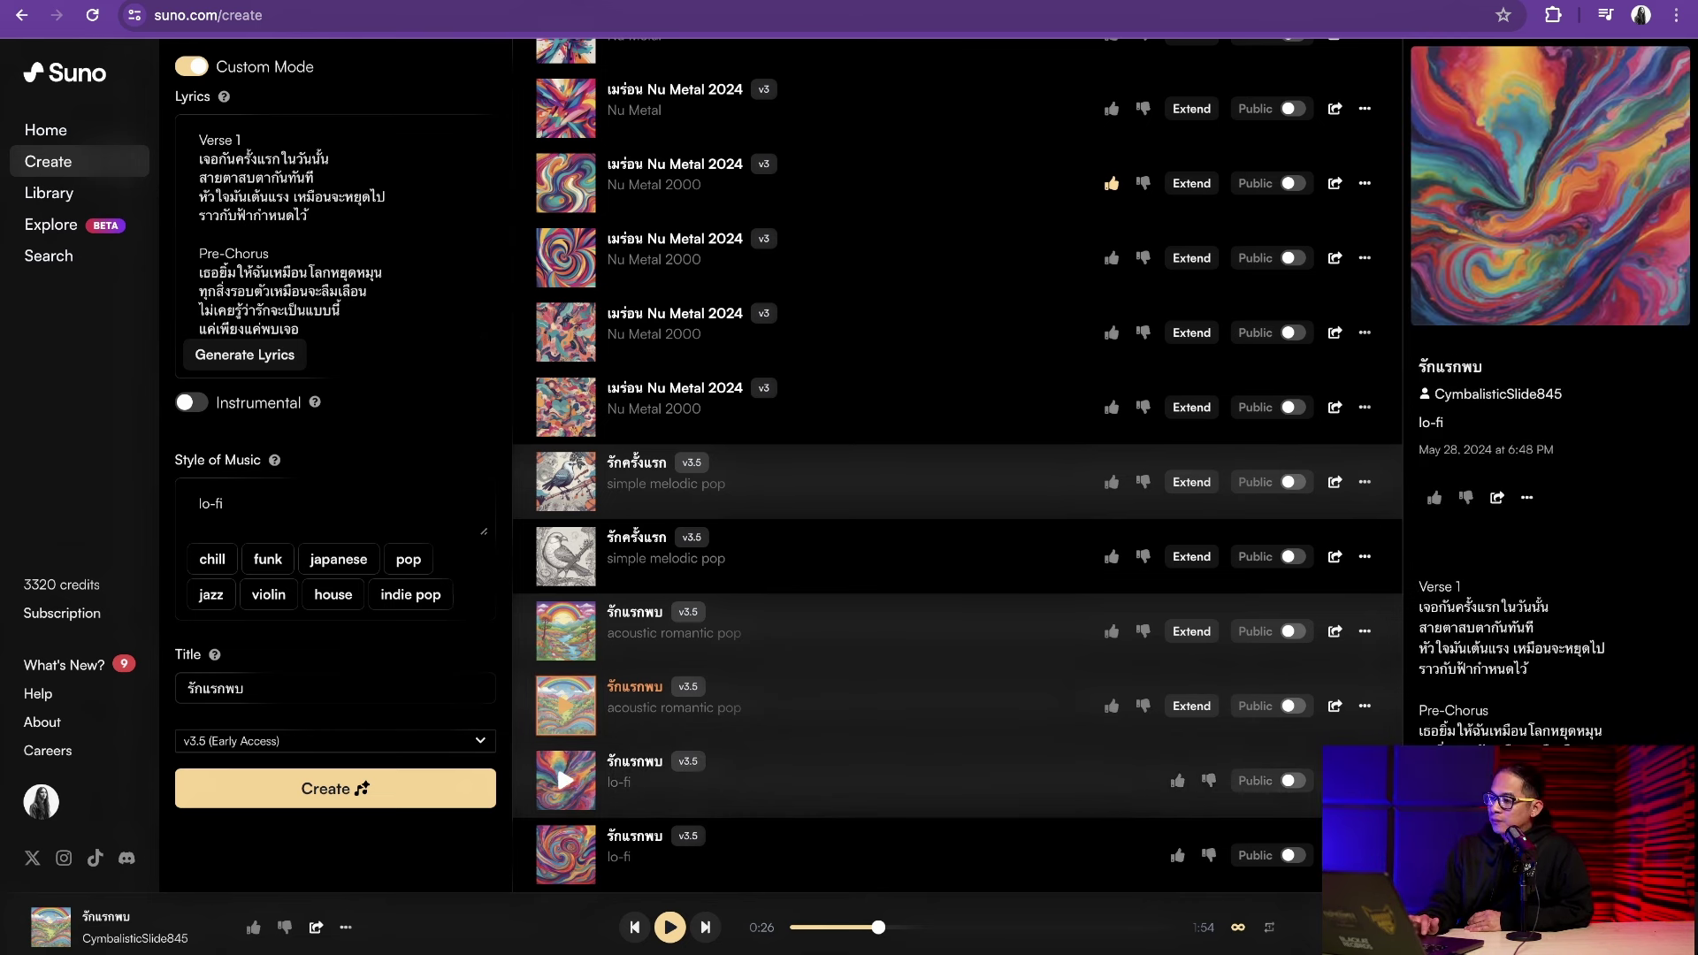
scroll(1496, 426, "down", 1)
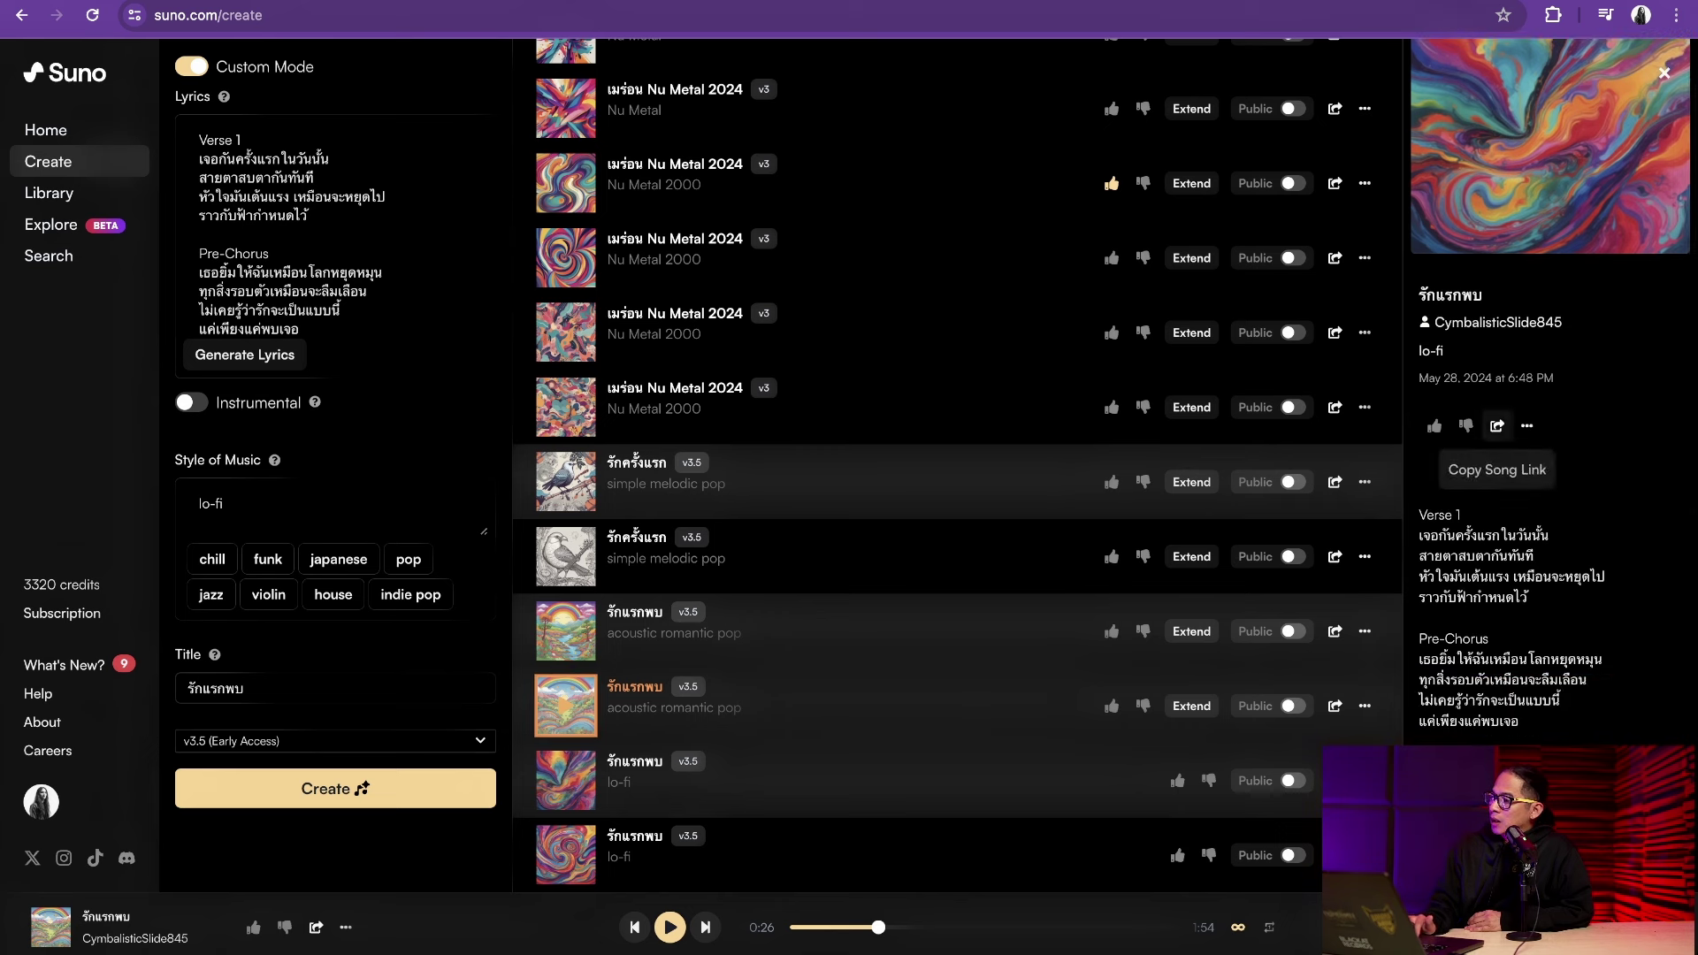
scroll(1496, 425, "down", 3)
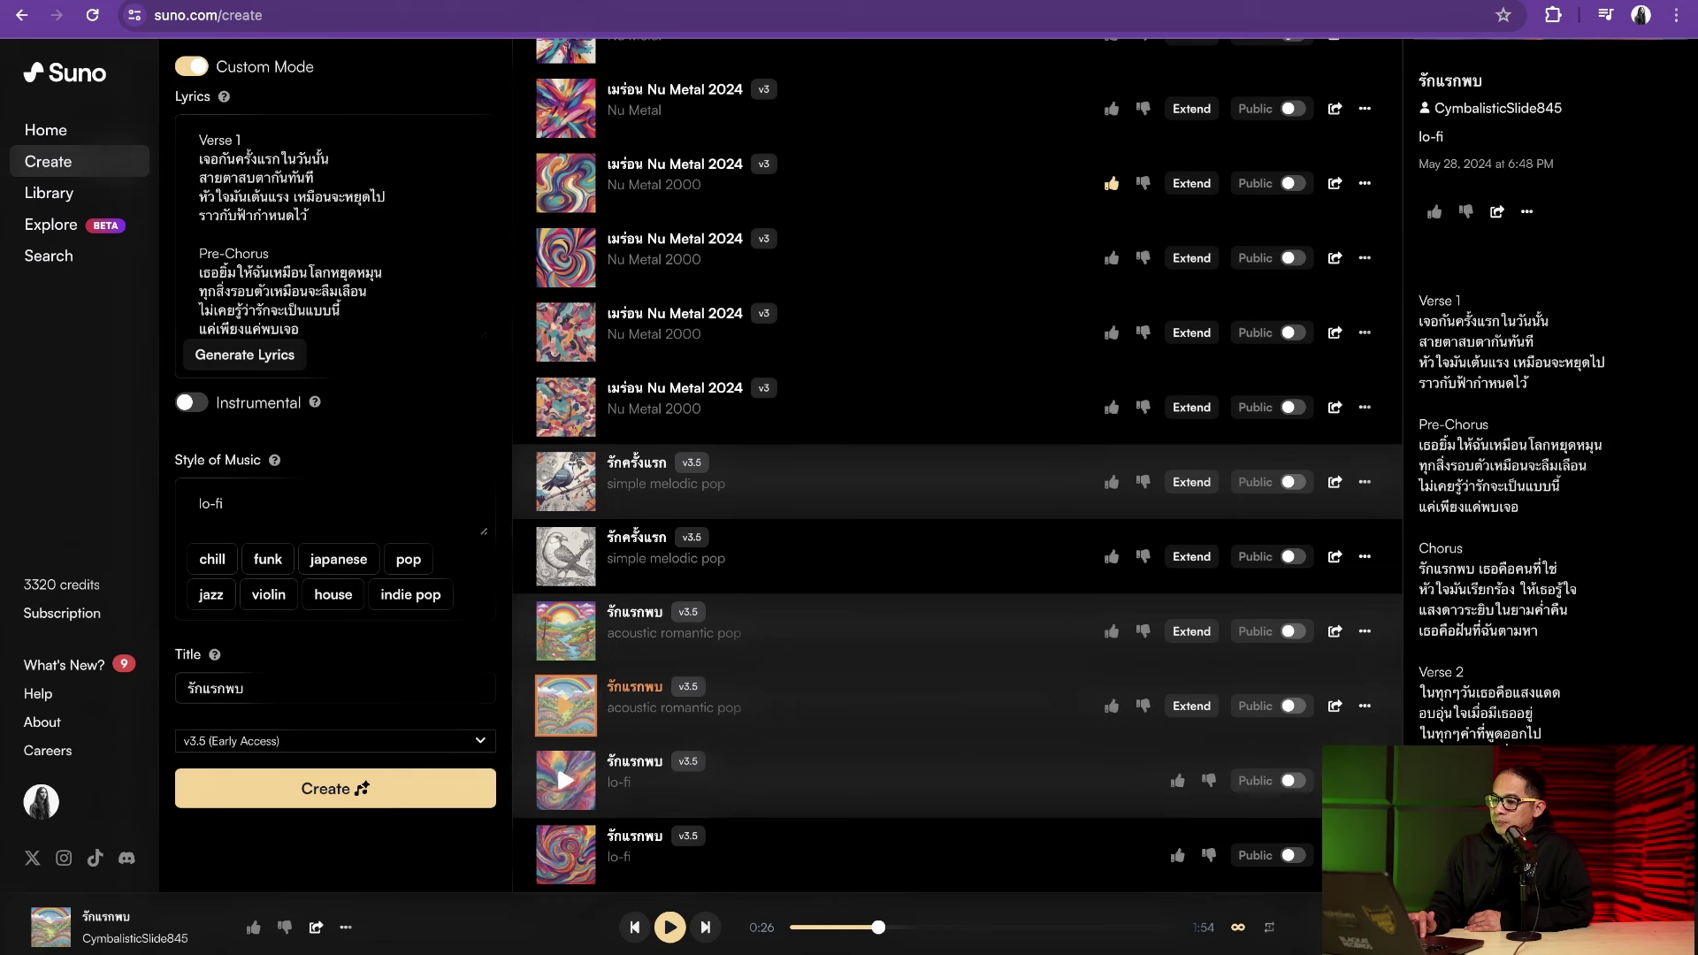
left_click(566, 780)
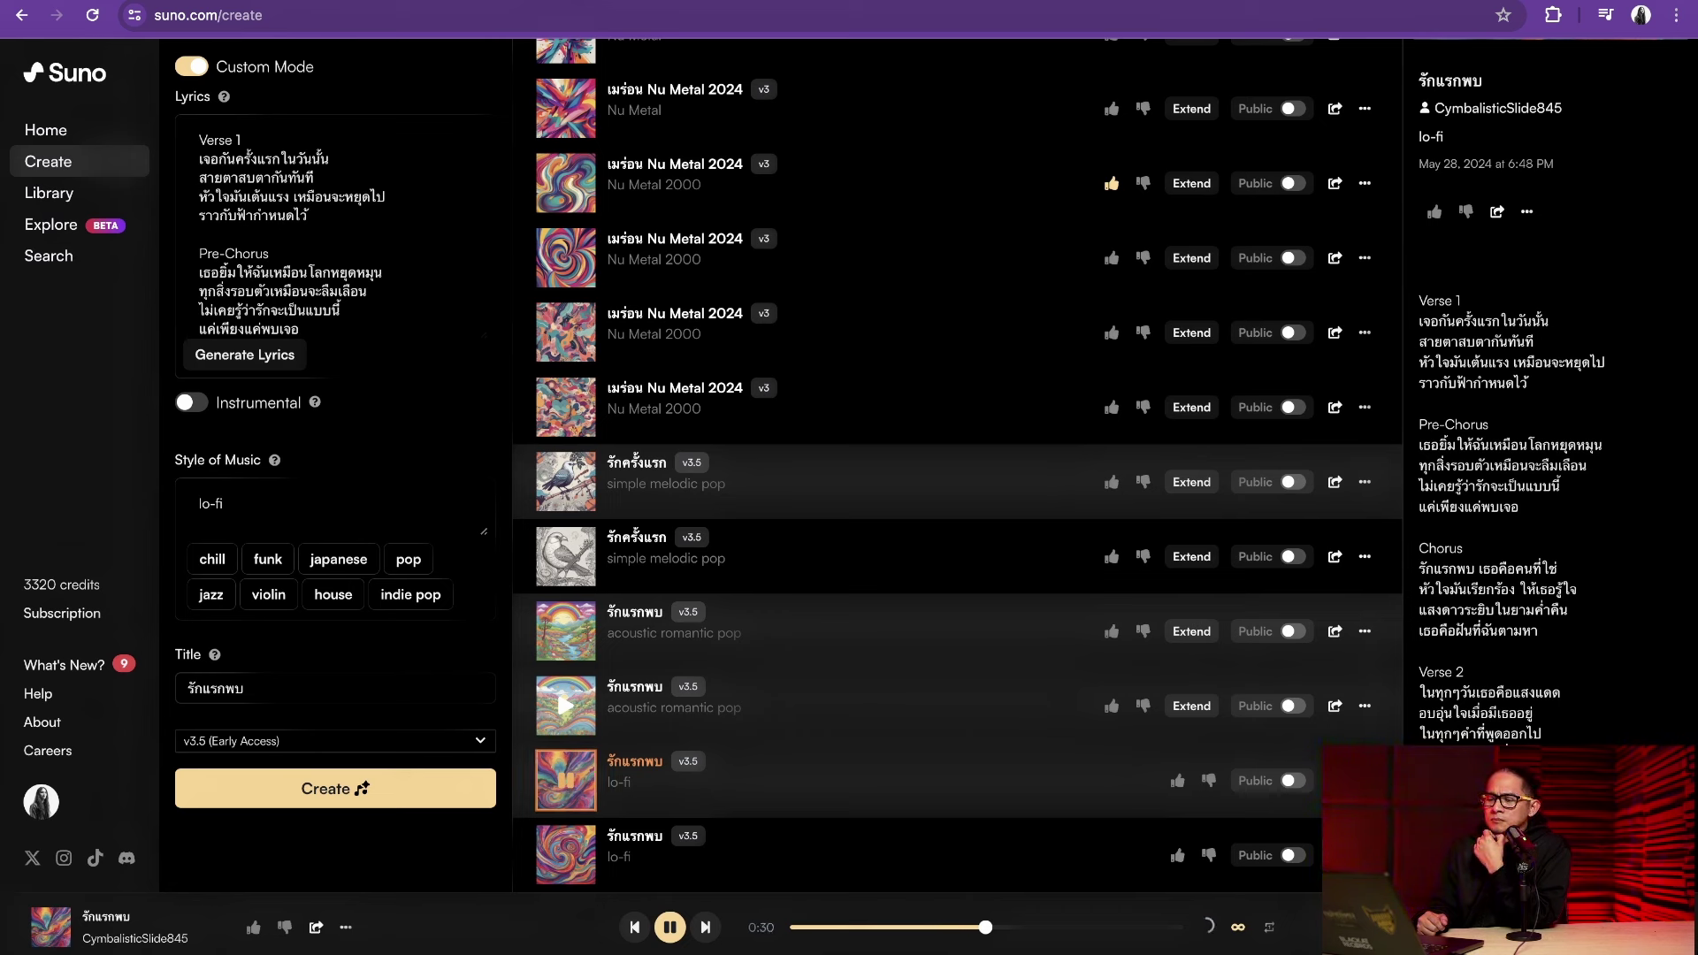
scroll(336, 230, "down", 3)
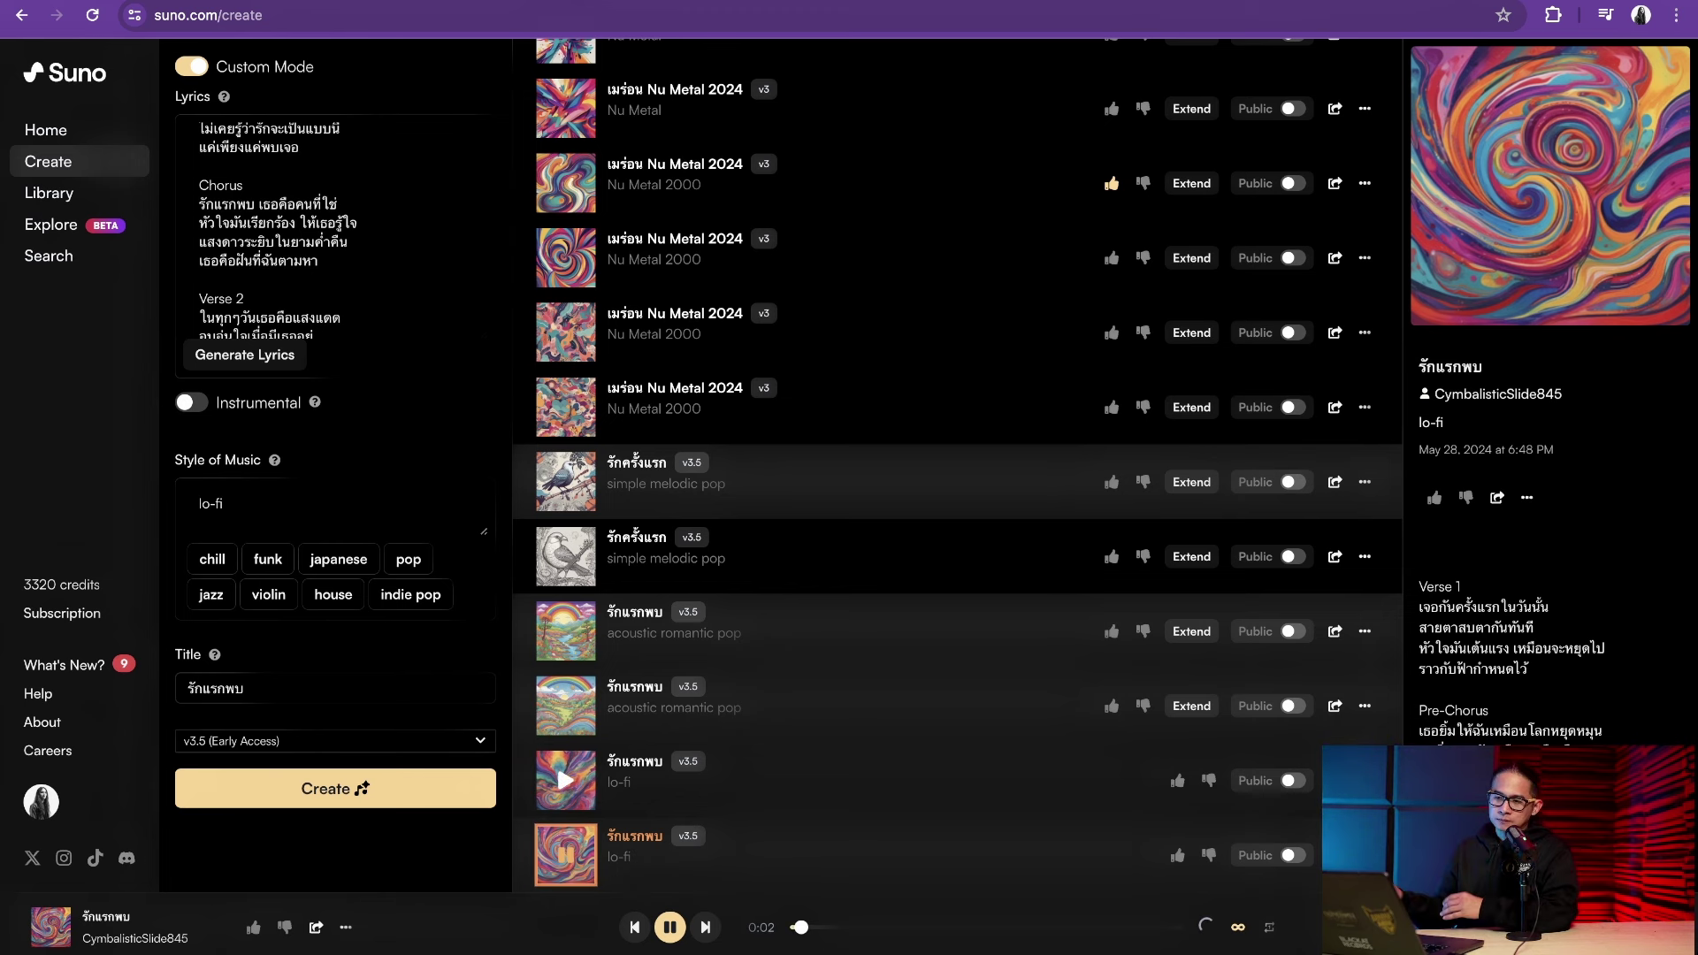
scroll(336, 230, "up", 3)
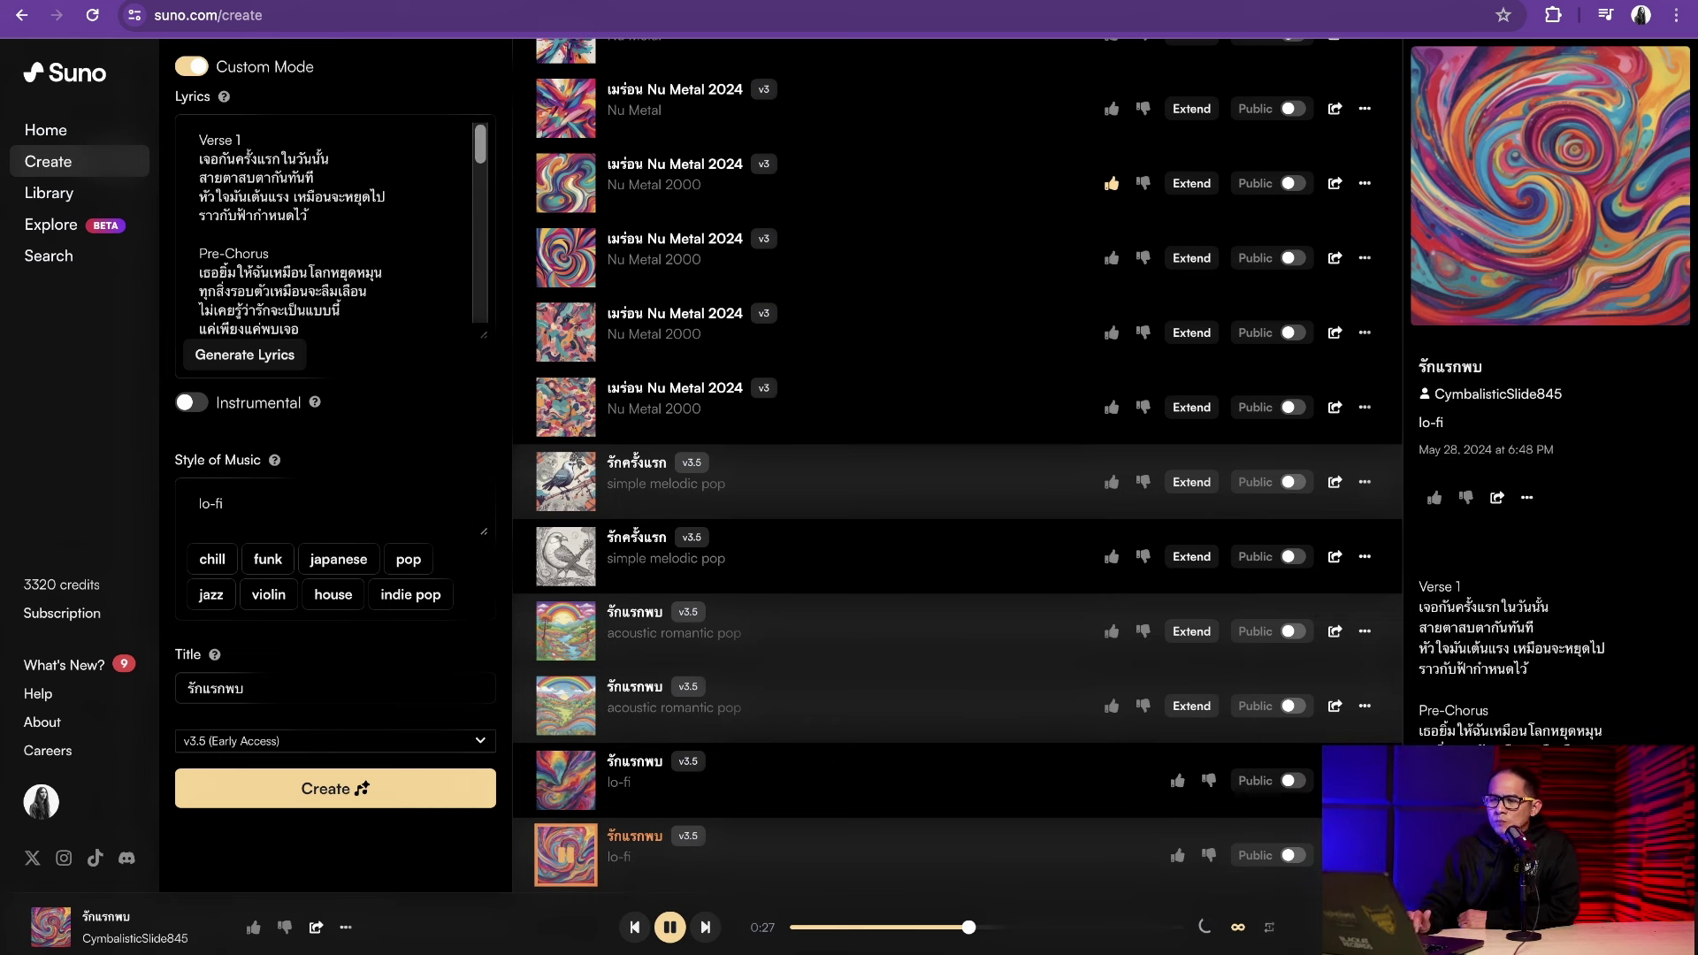
scroll(336, 230, "down", 2)
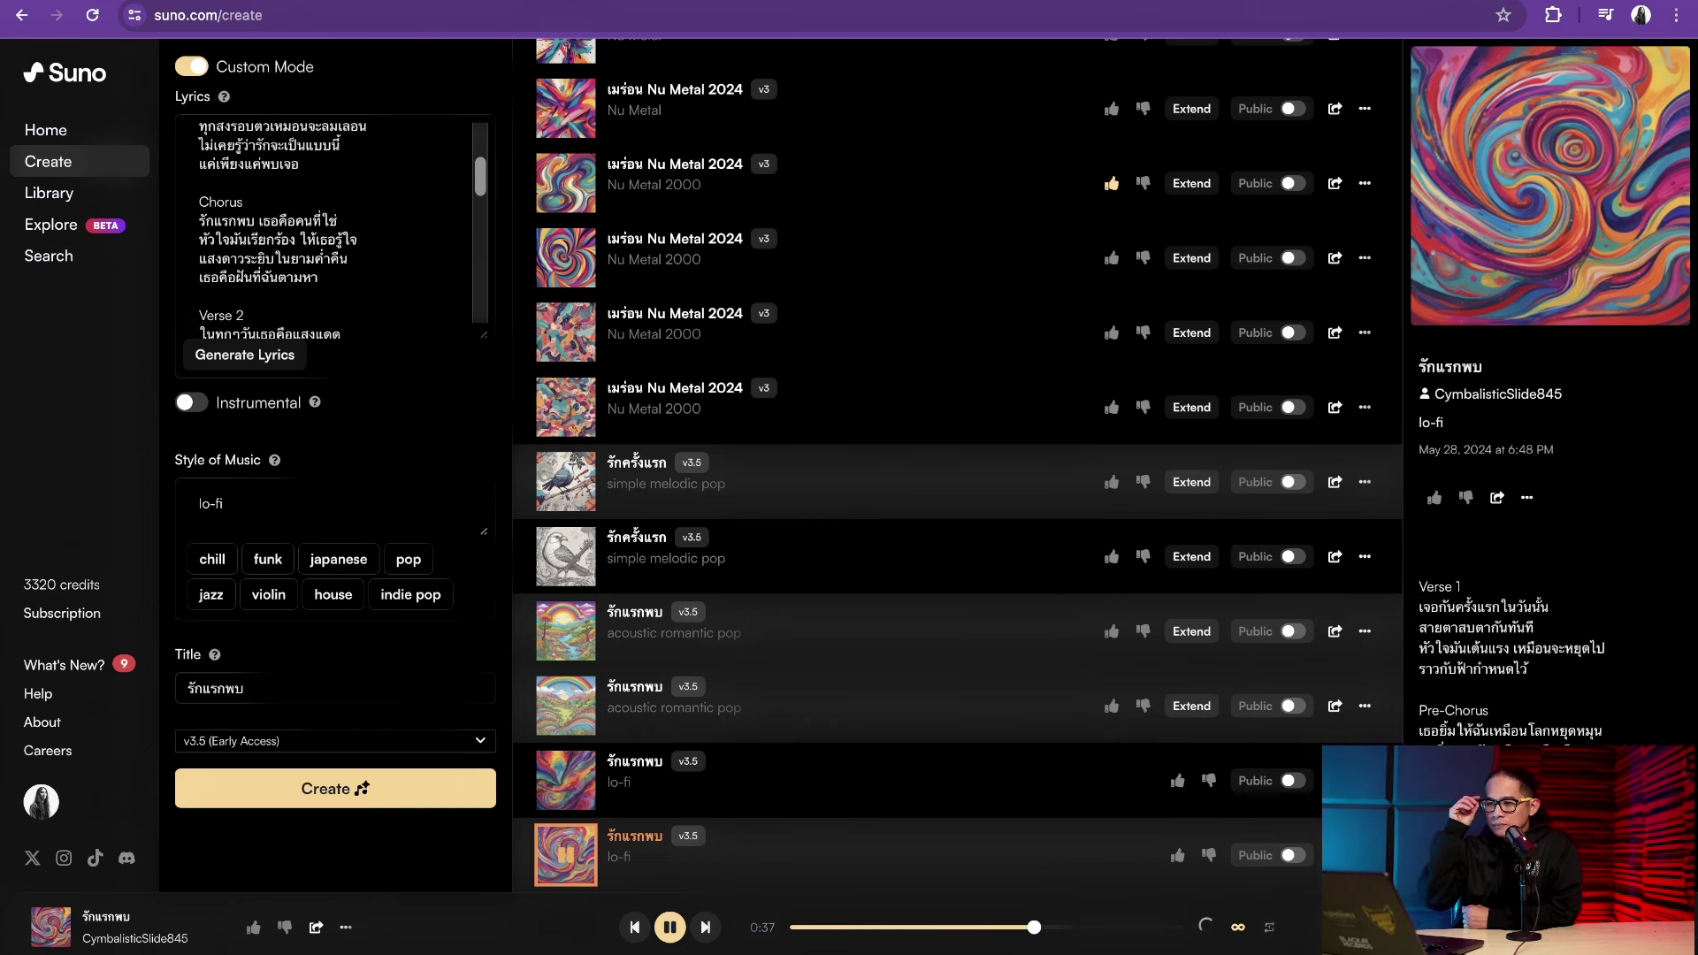
key("space")
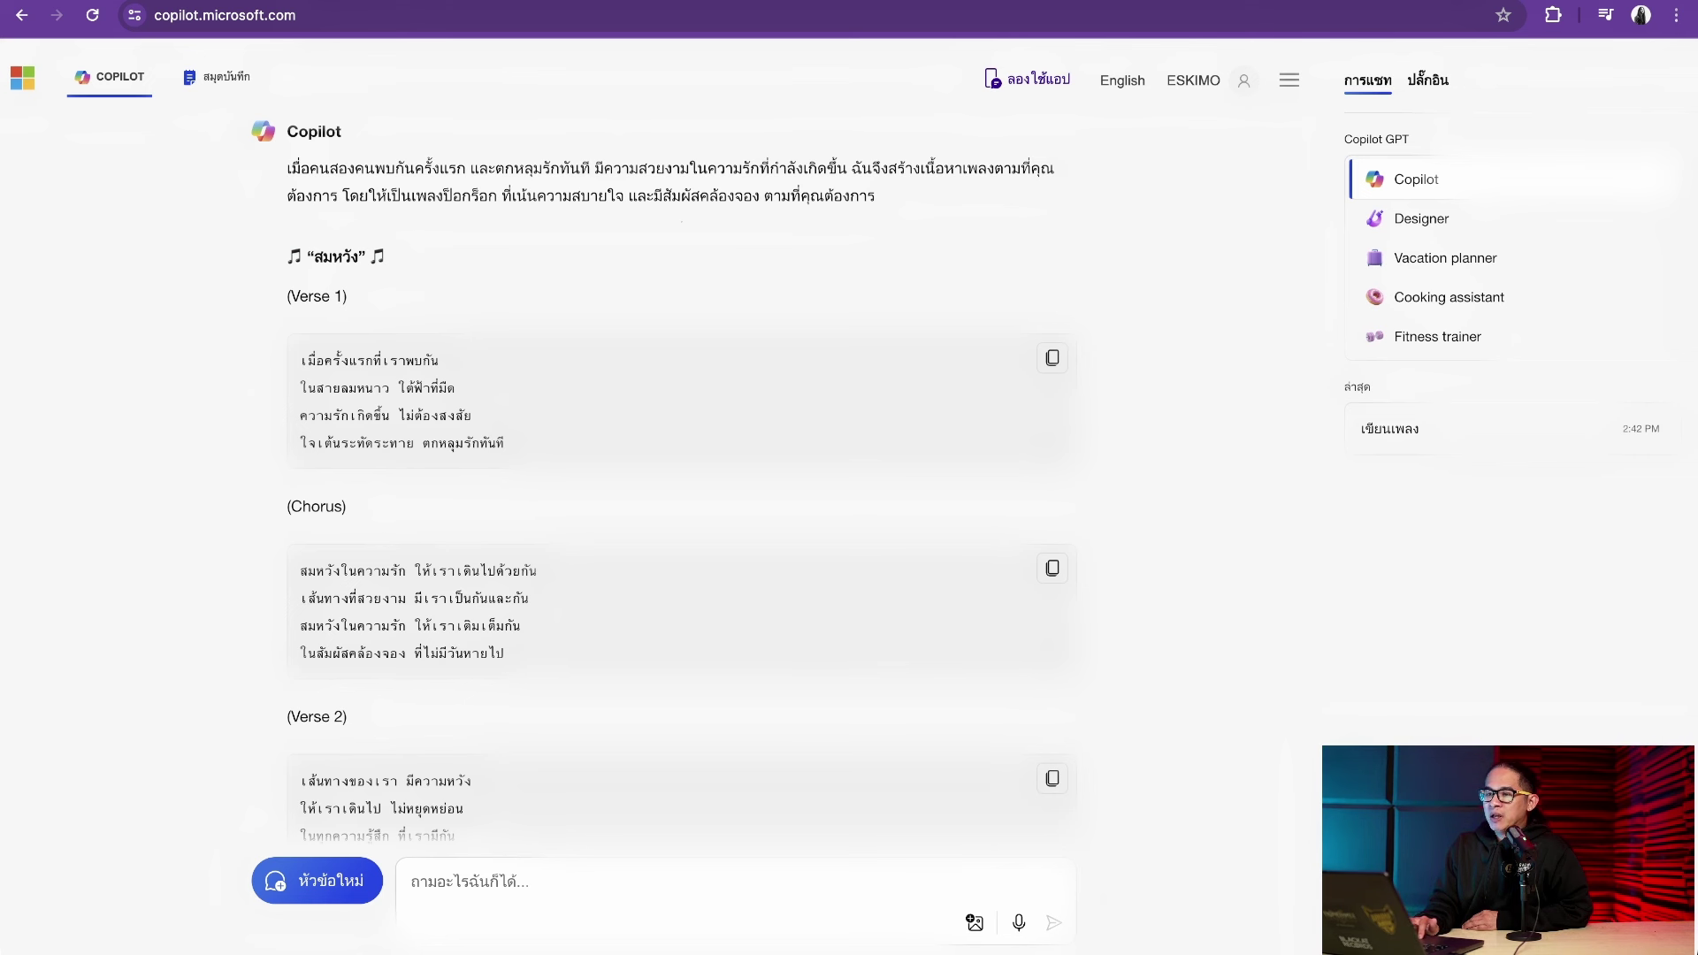
Generate a funk song in Suno titled สมหวัง, using the title and lyrics copied from Copilot
double_click(336, 256)
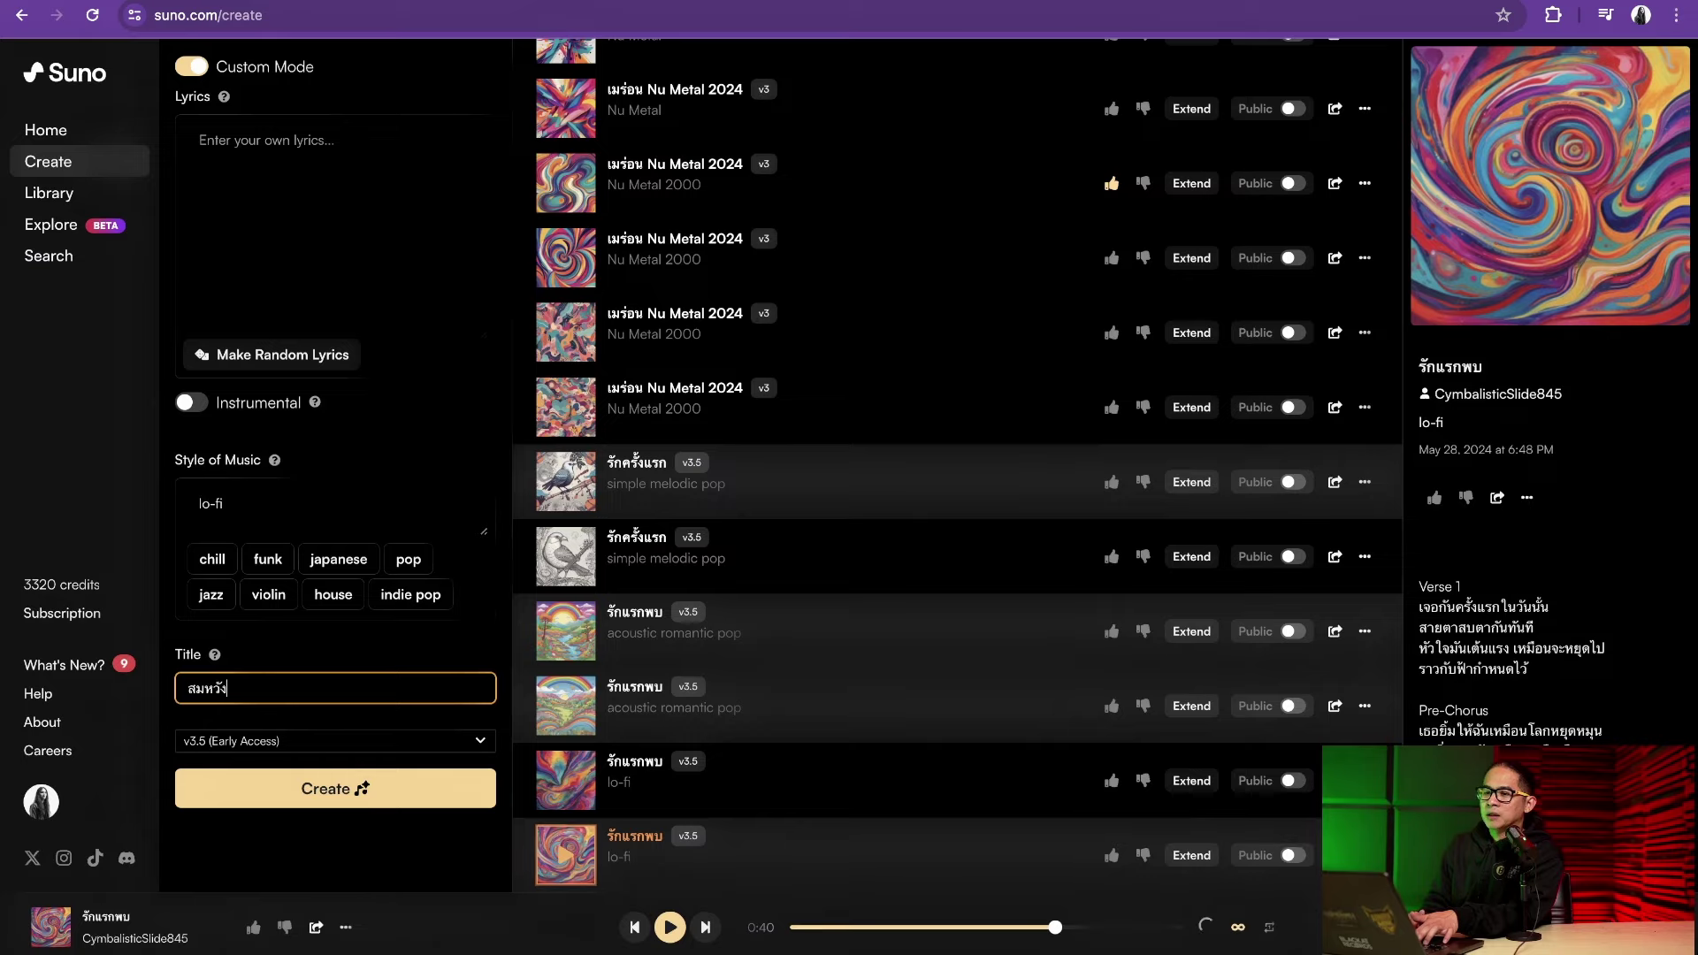
key("ctrl+v")
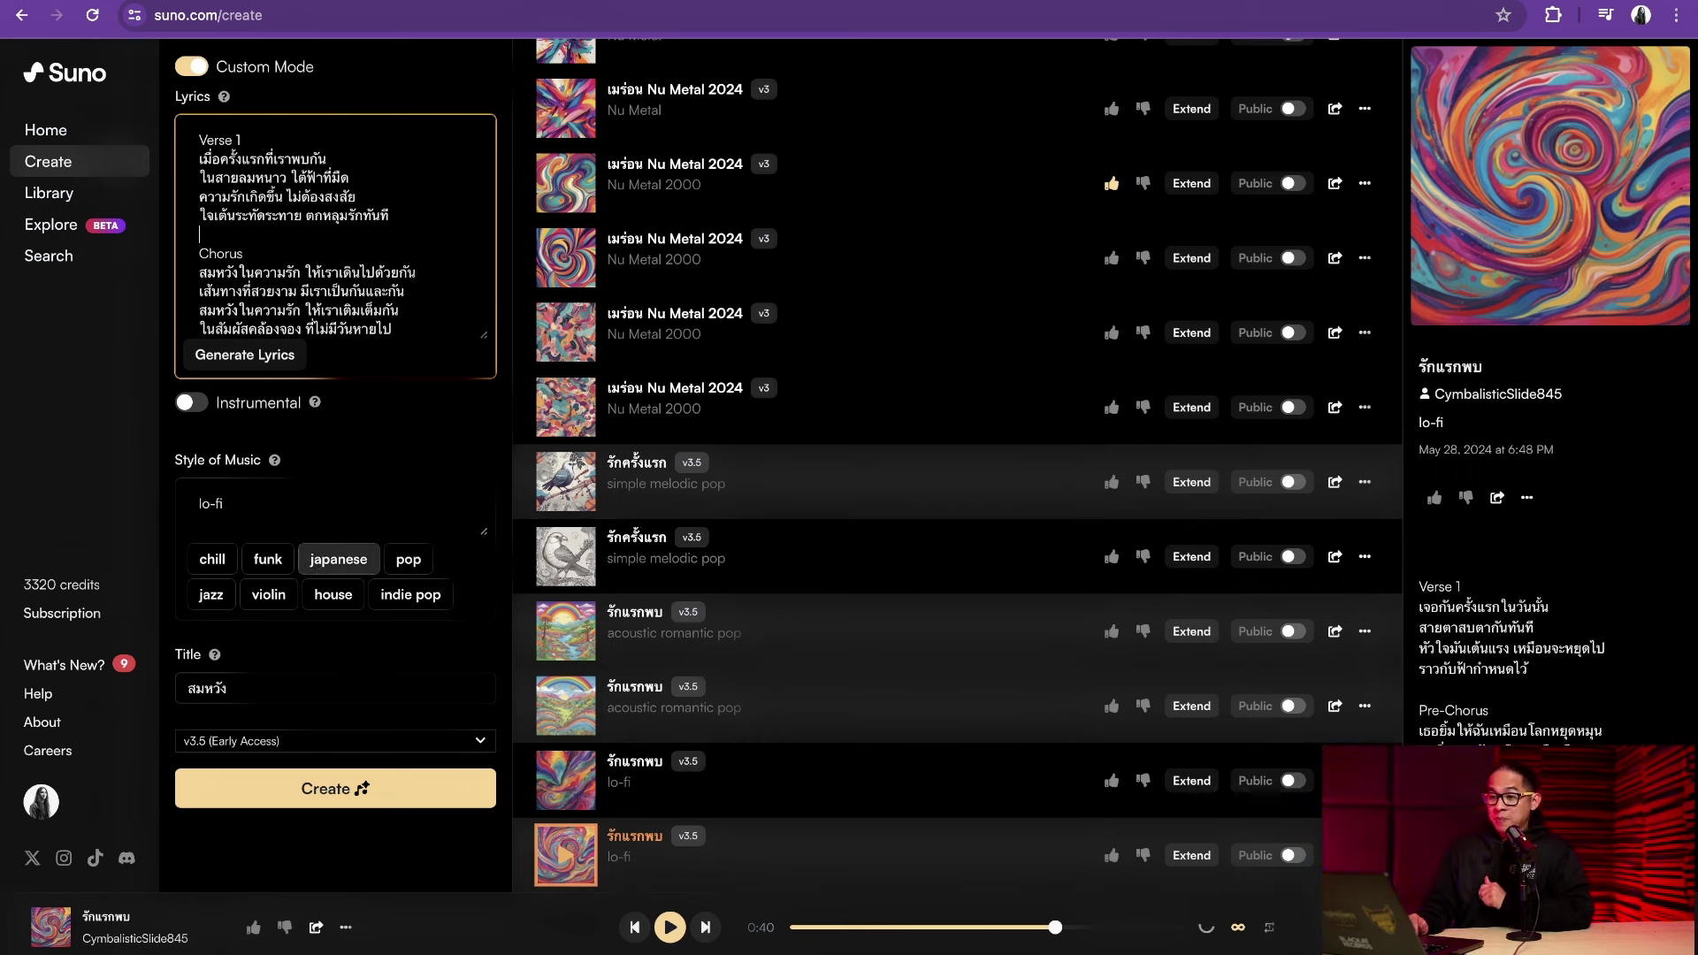
left_click(267, 559)
left_click(212, 503)
left_click_drag(199, 503, 232, 503)
key("BackSpace")
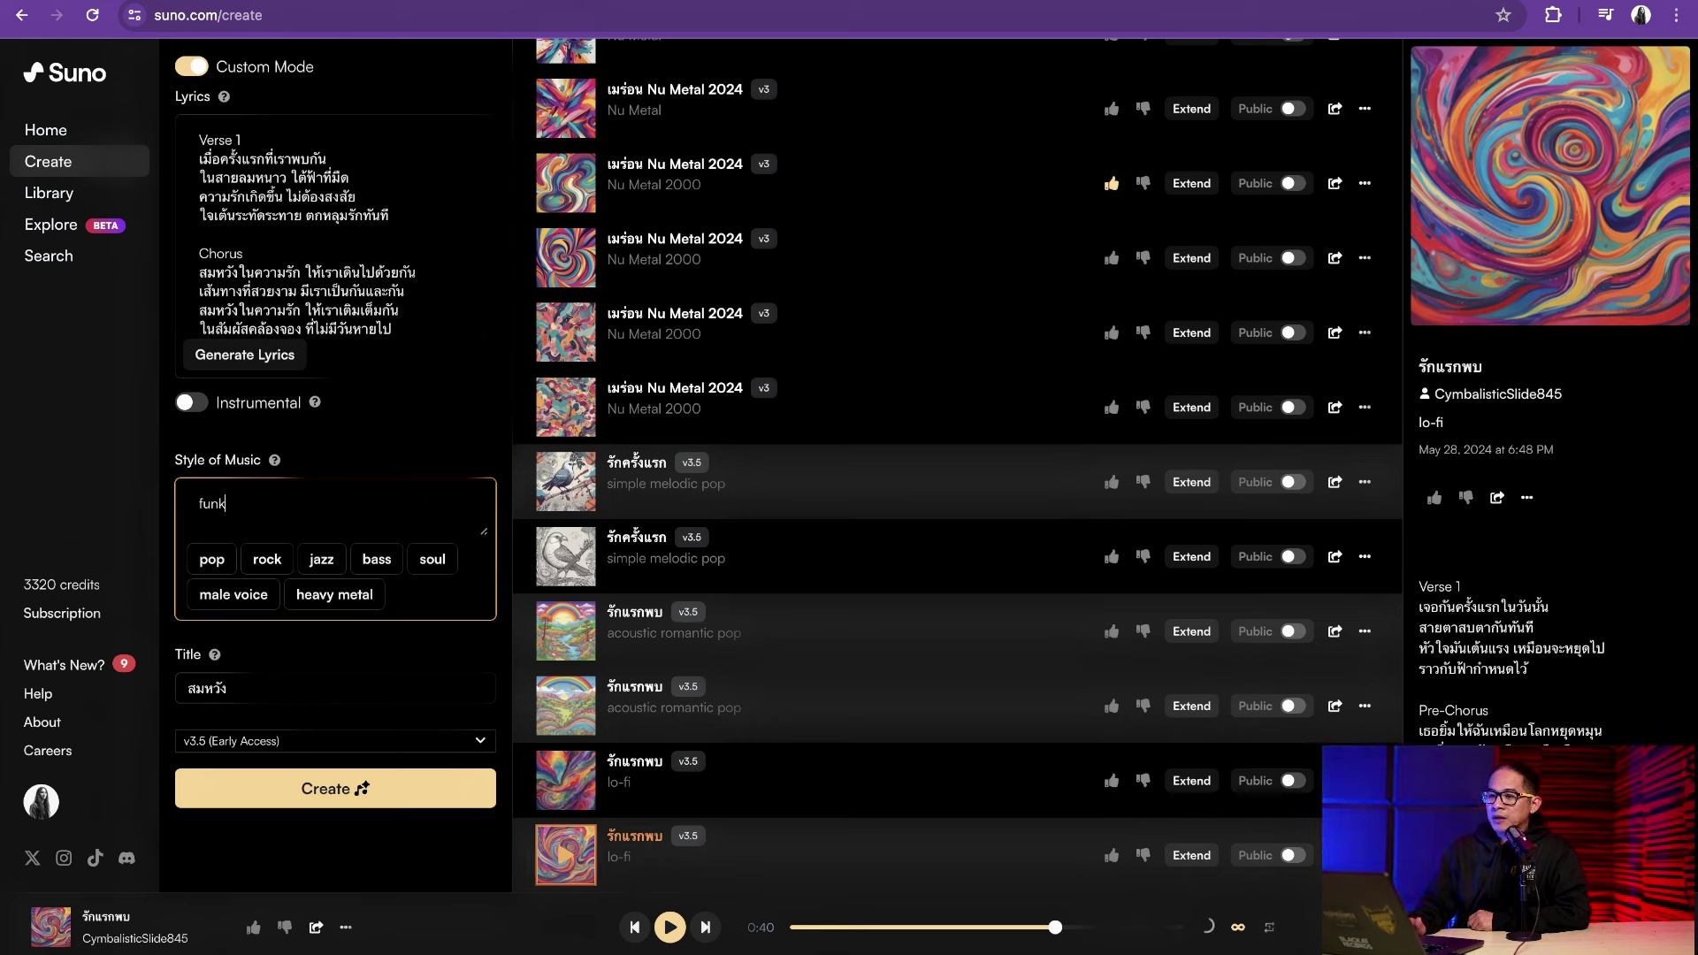
left_click(336, 788)
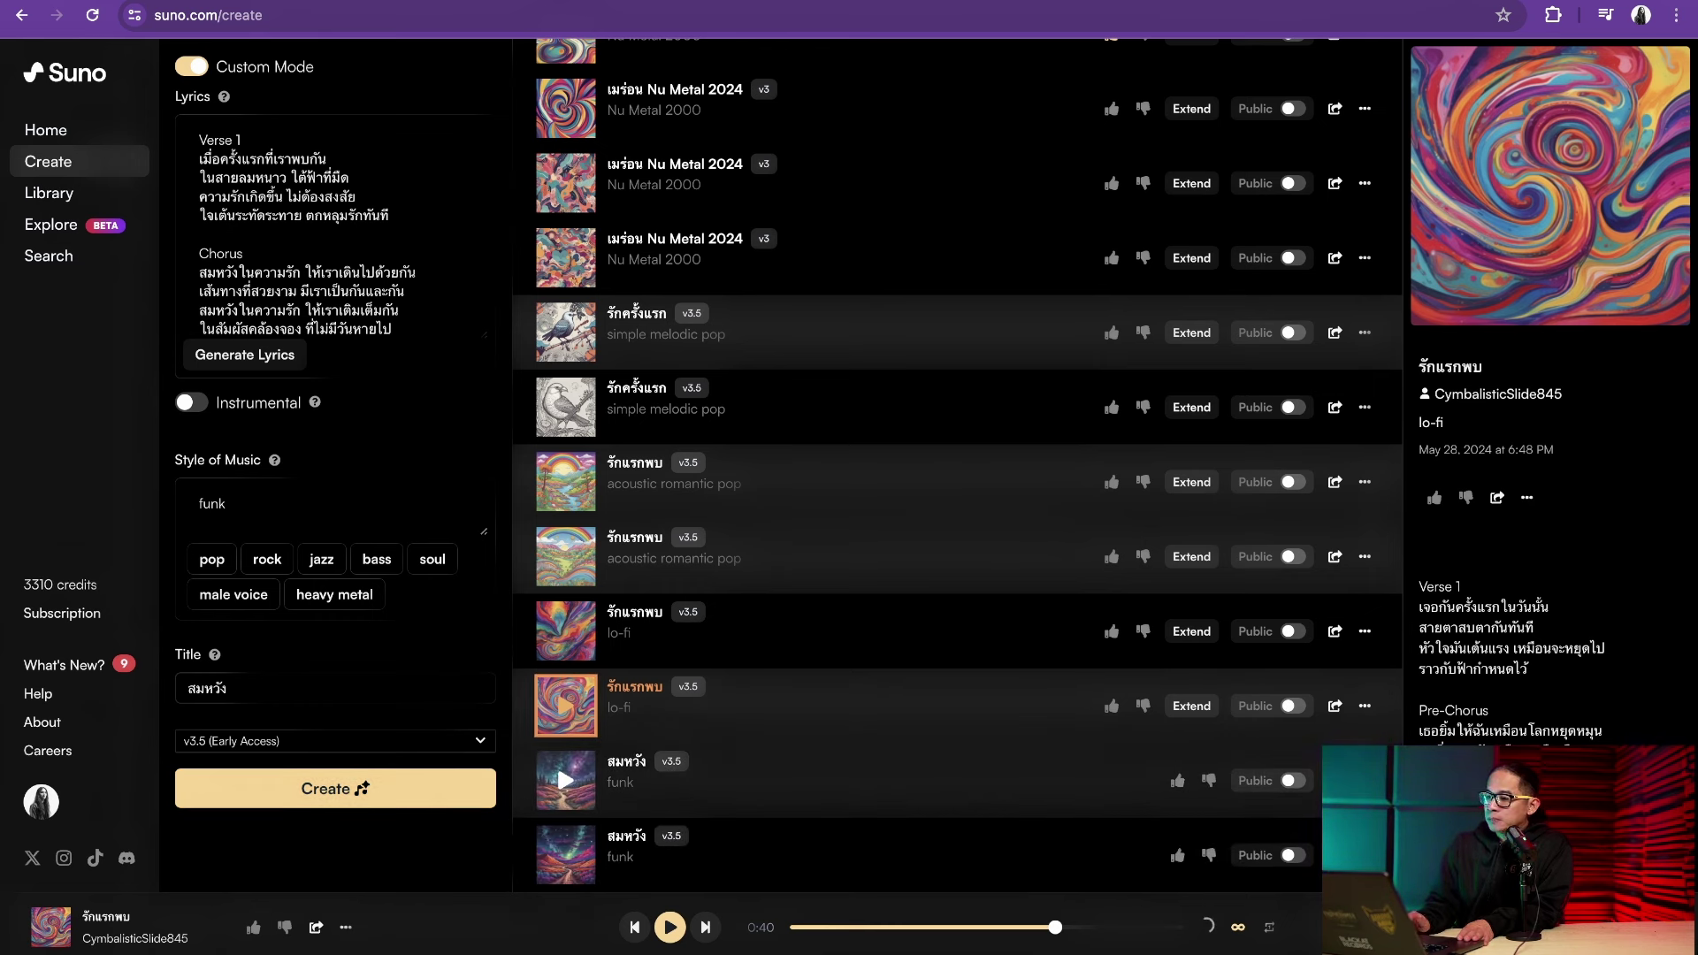
Open the first new สมหวัง track, listen to both funk versions and pause the second one
left_click(796, 780)
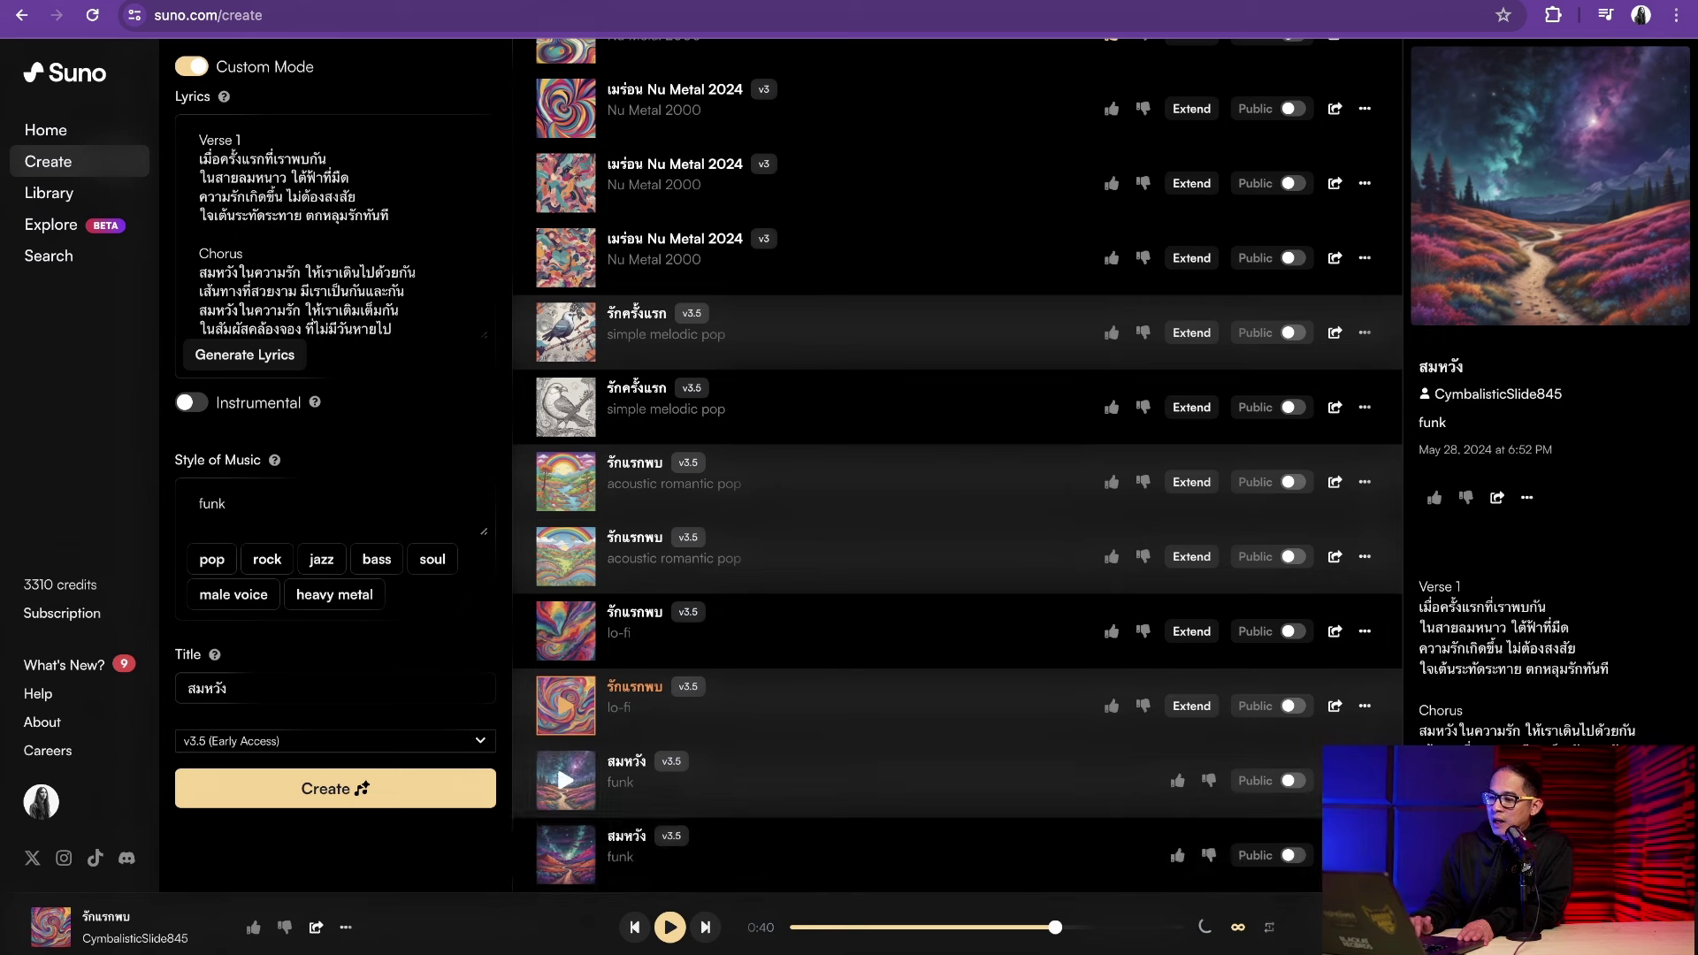
left_click(566, 780)
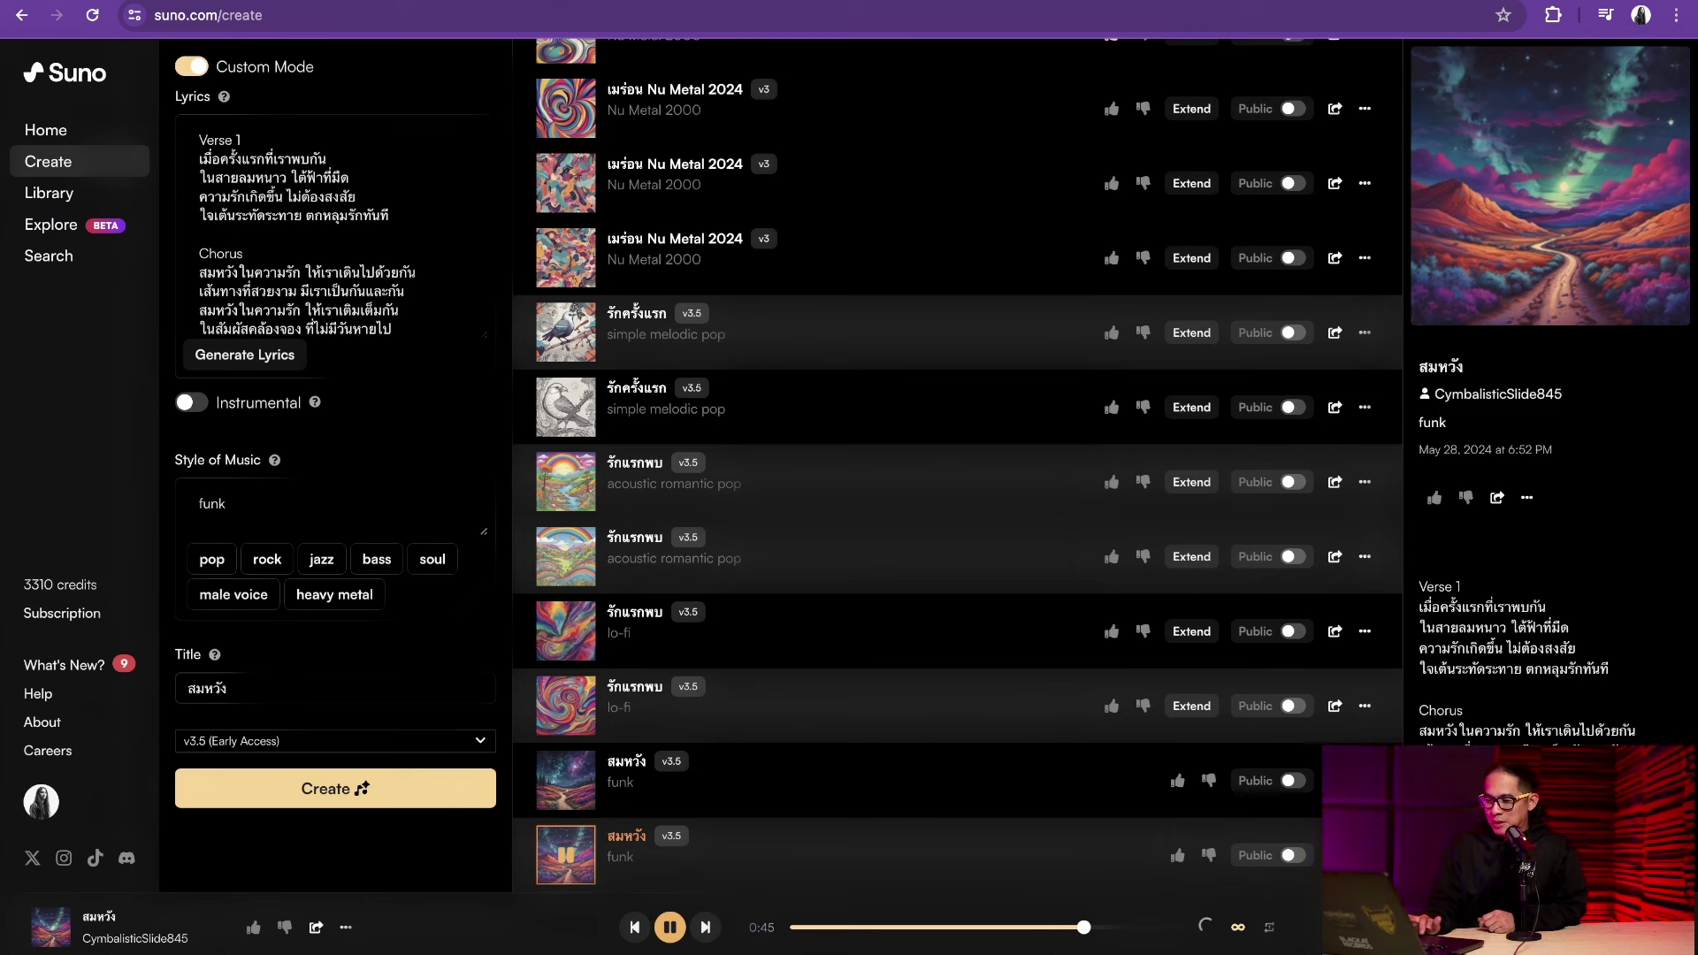
key("space")
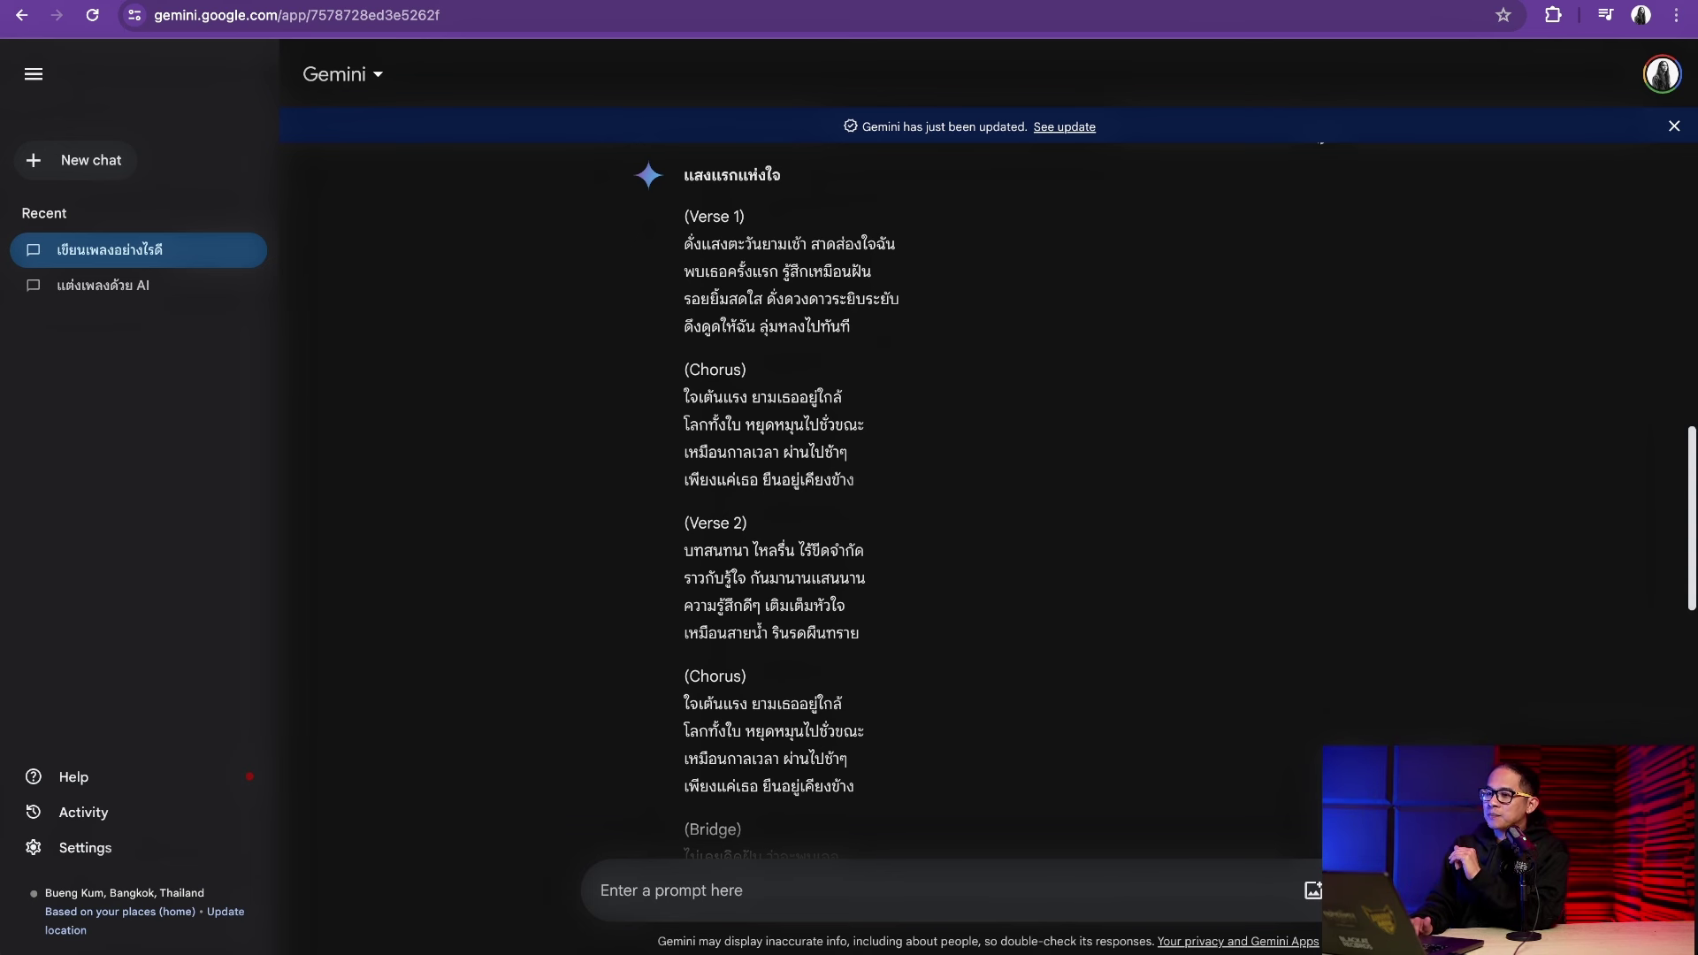
Generate a nu metal song in Suno titled แสงแรกแห่งใจ, using the title and lyrics copied from Gemini
left_click_drag(684, 175, 781, 175)
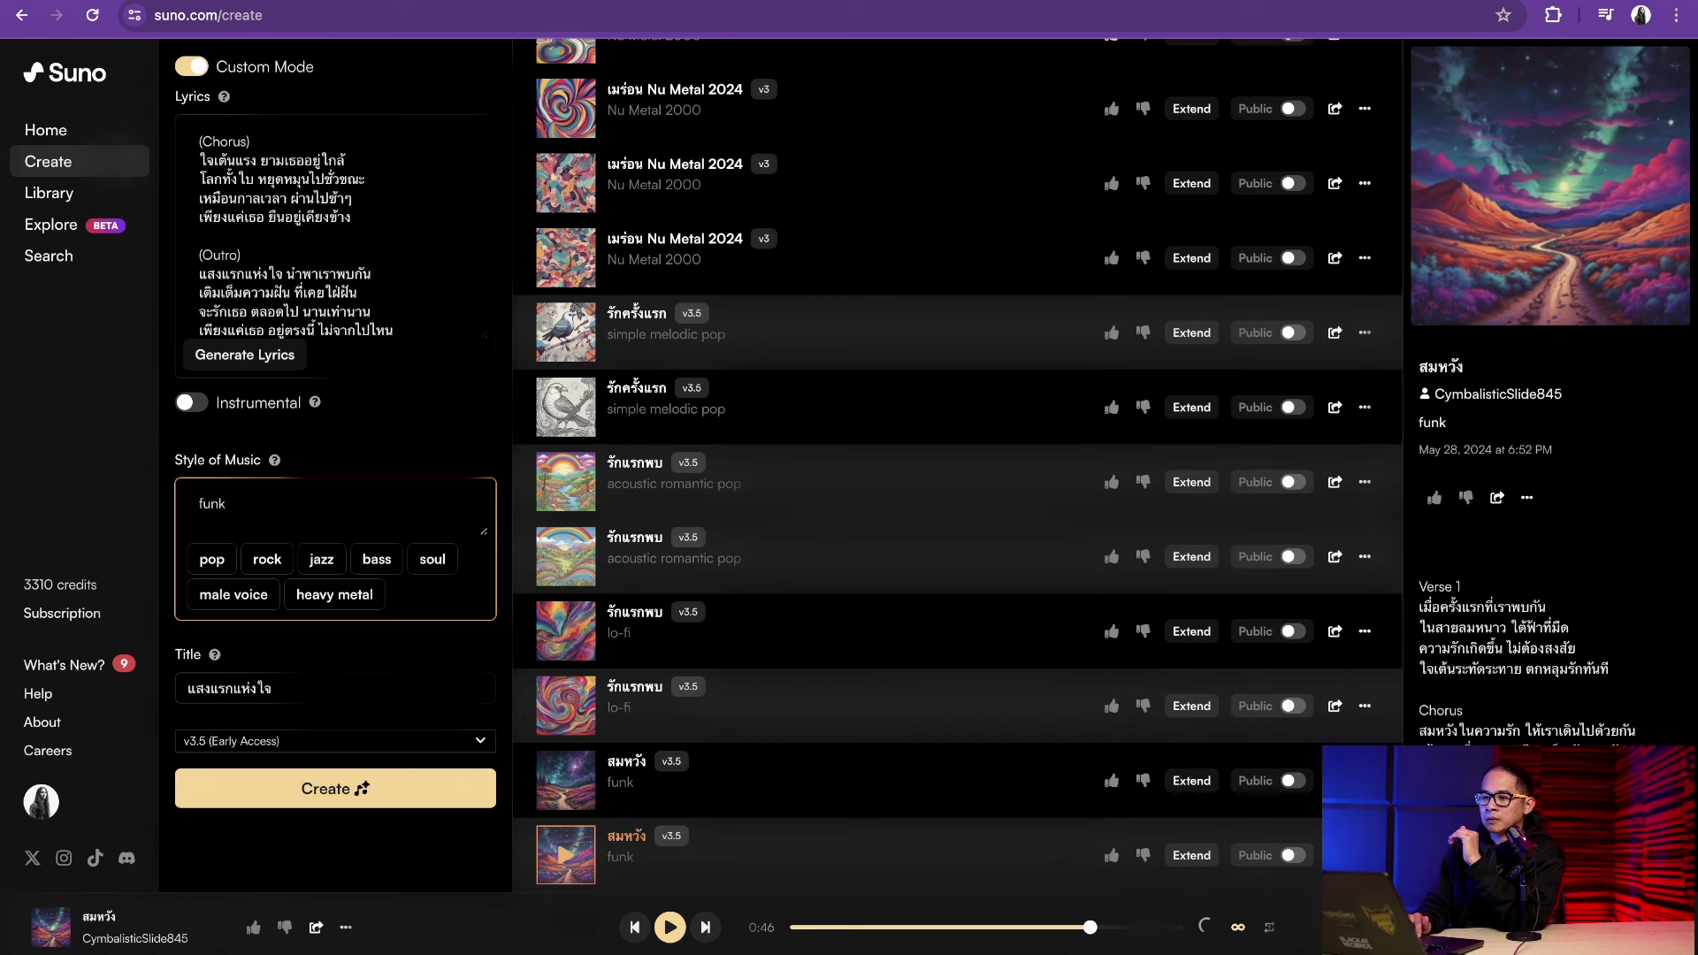
key("ctrl+a")
key("BackSpace")
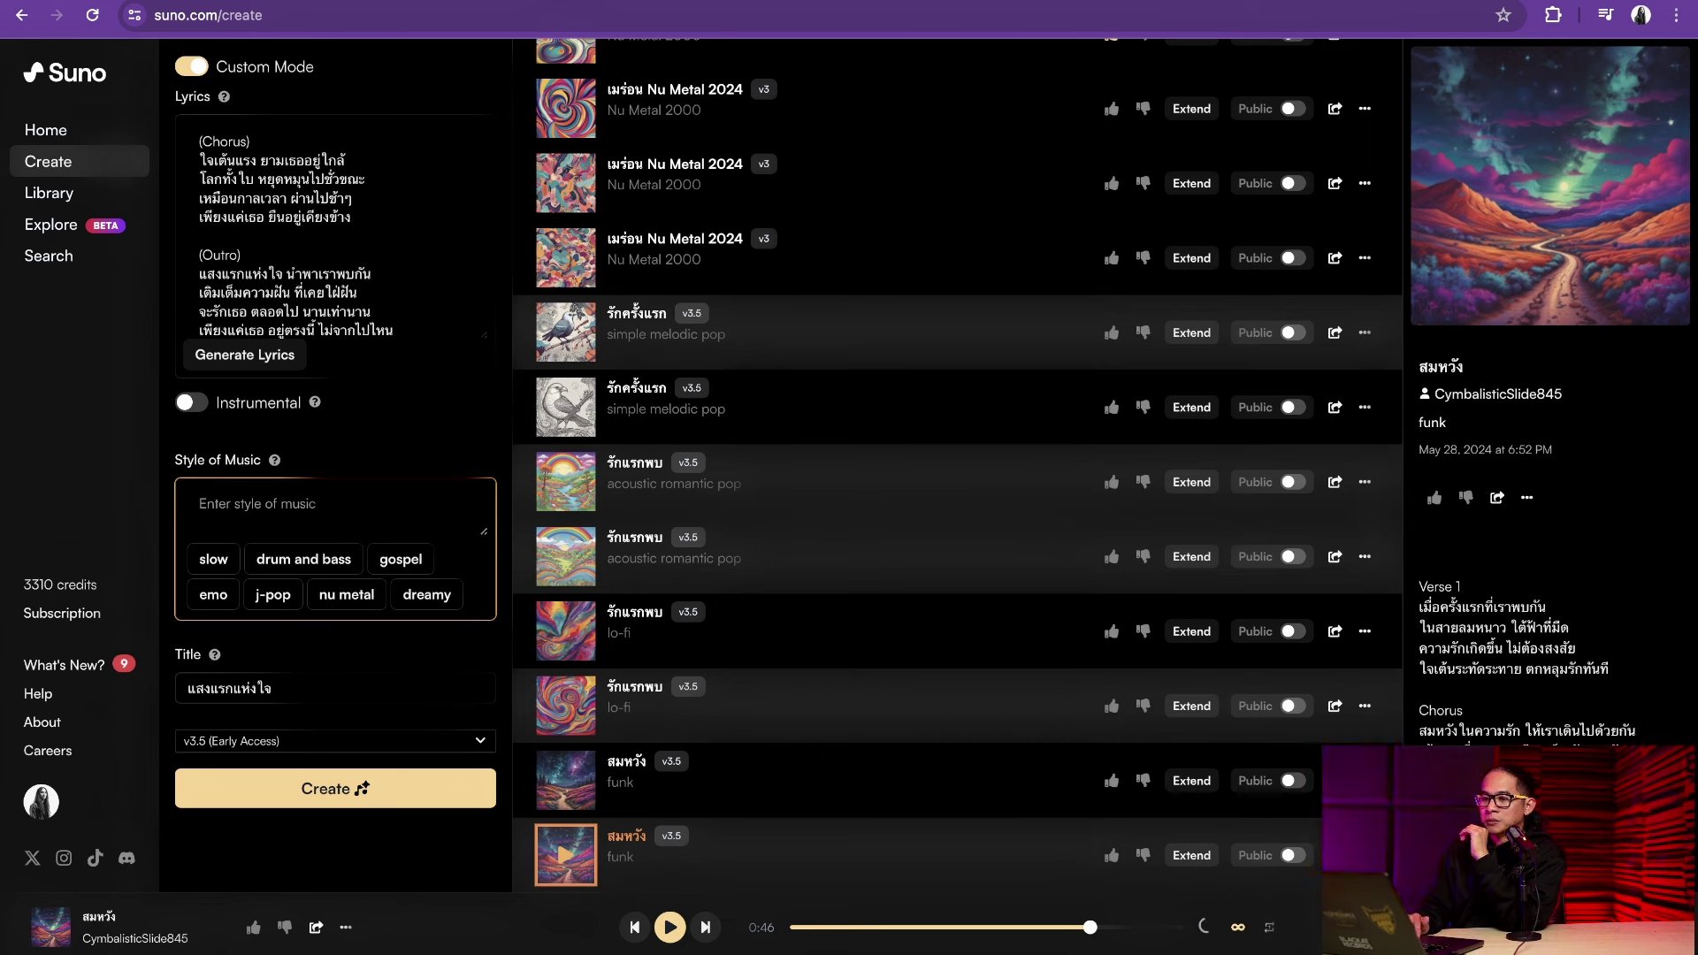
left_click(346, 594)
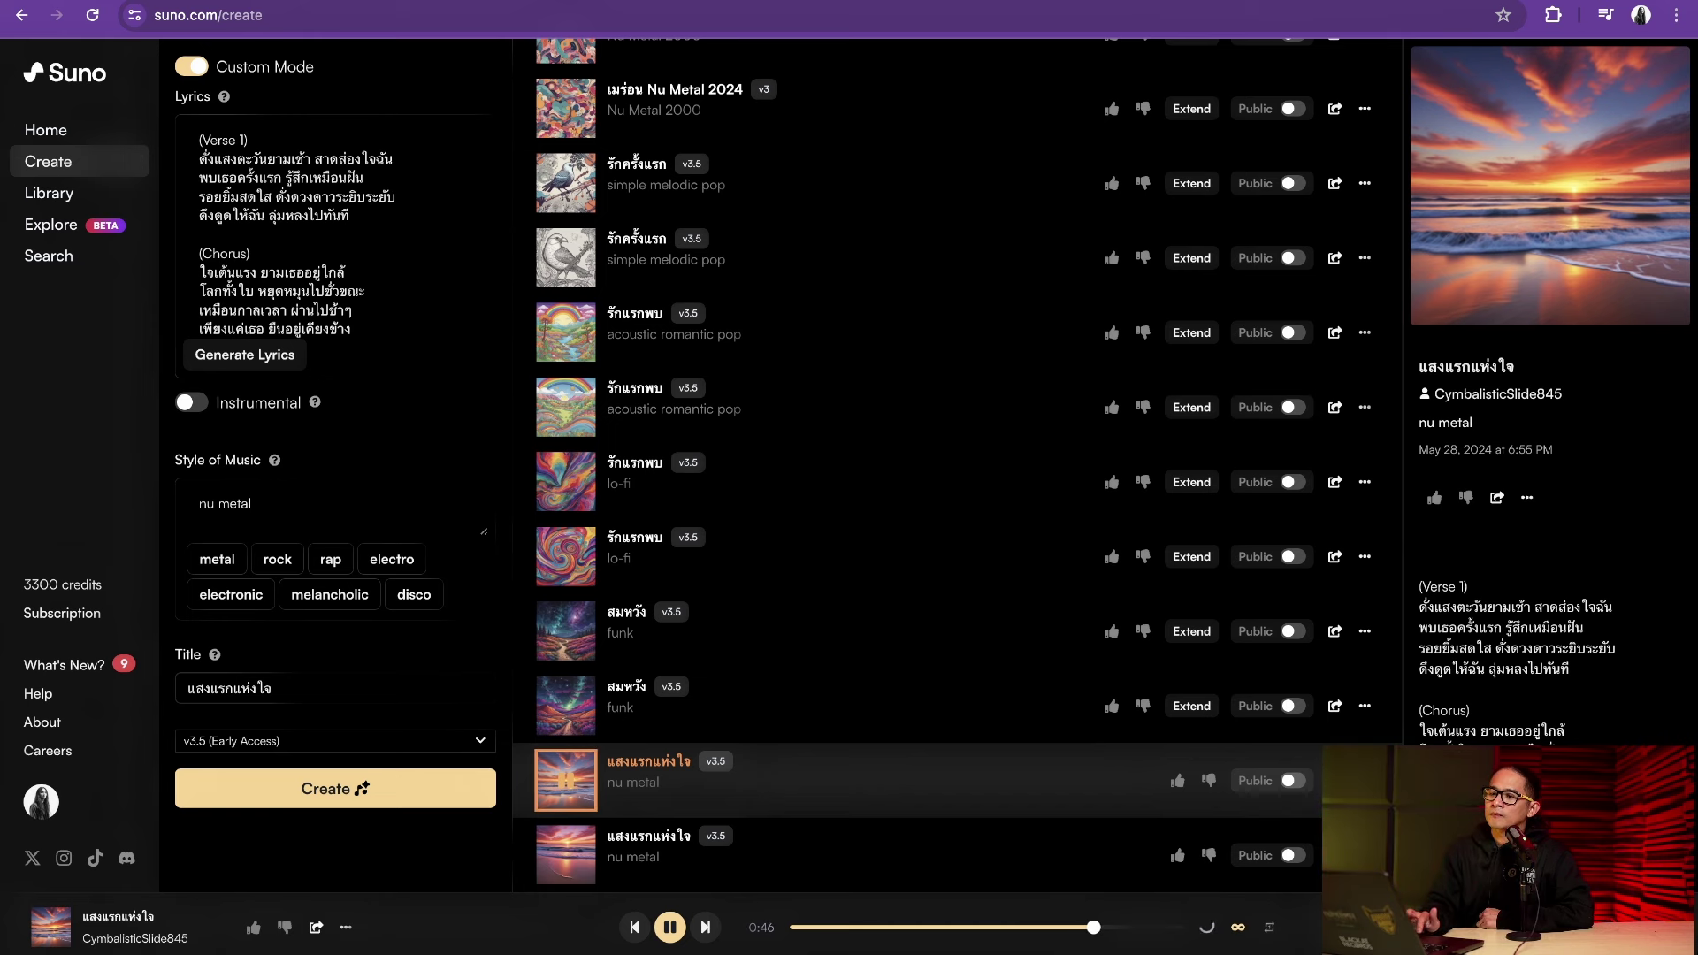
Listen to the two nu metal แสงแรกแห่งใจ tracks while following the lyrics, and pause the second one
scroll(336, 235, "down", 3)
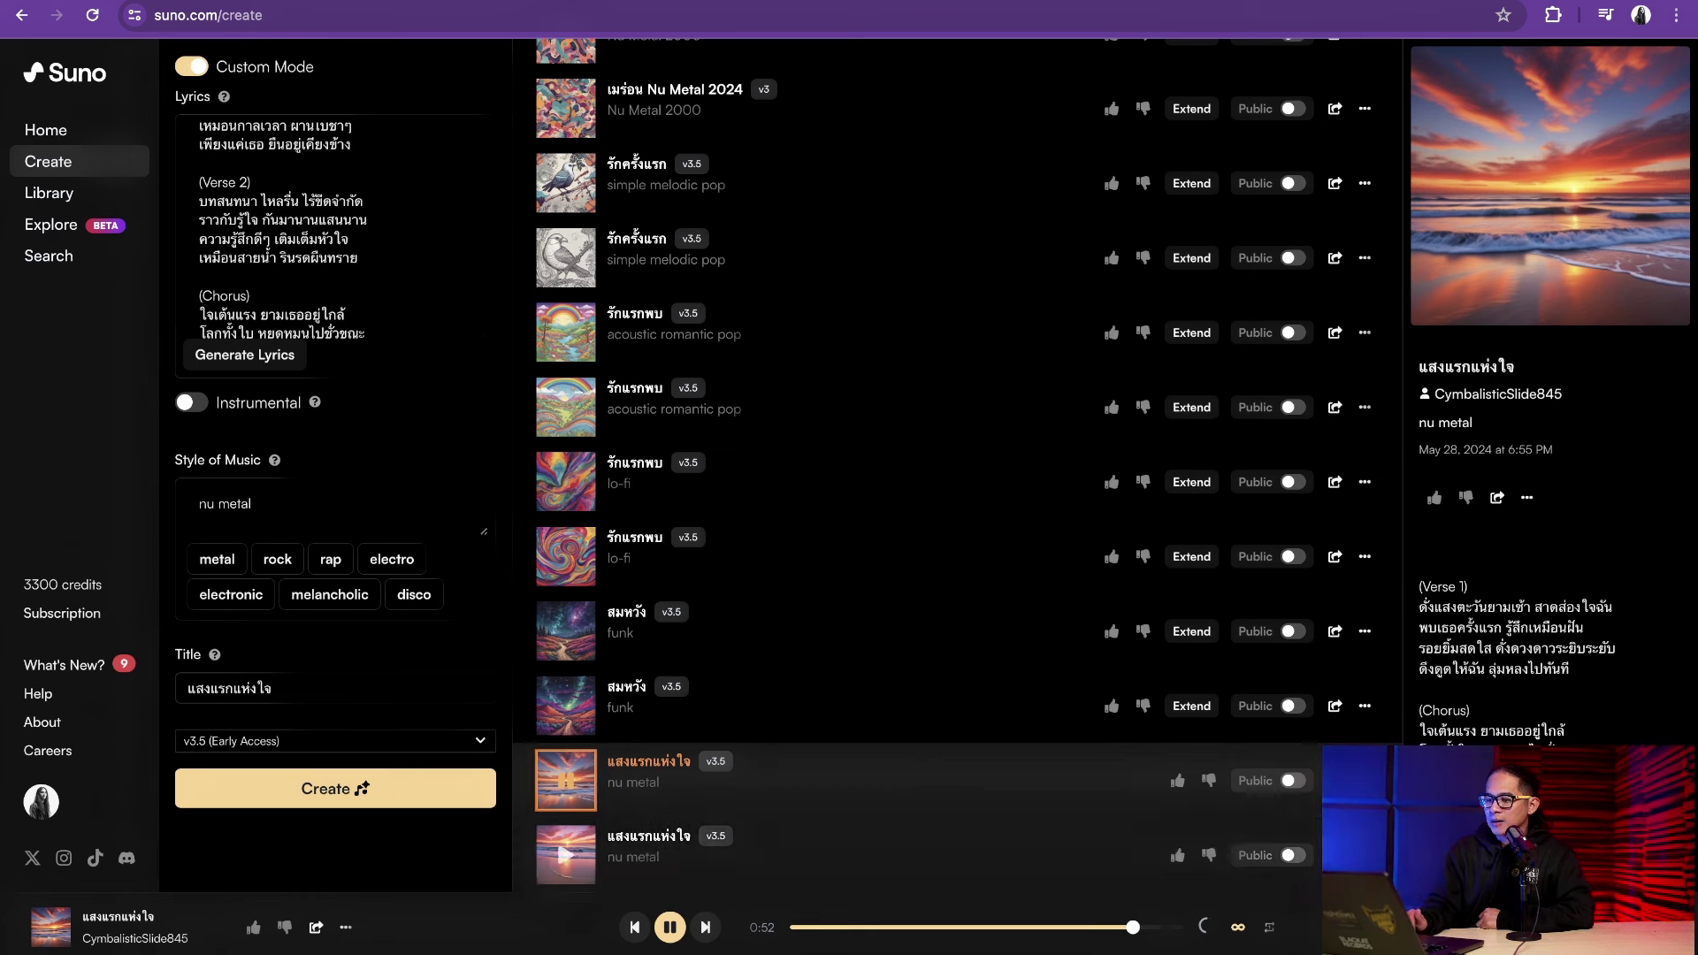
left_click(566, 854)
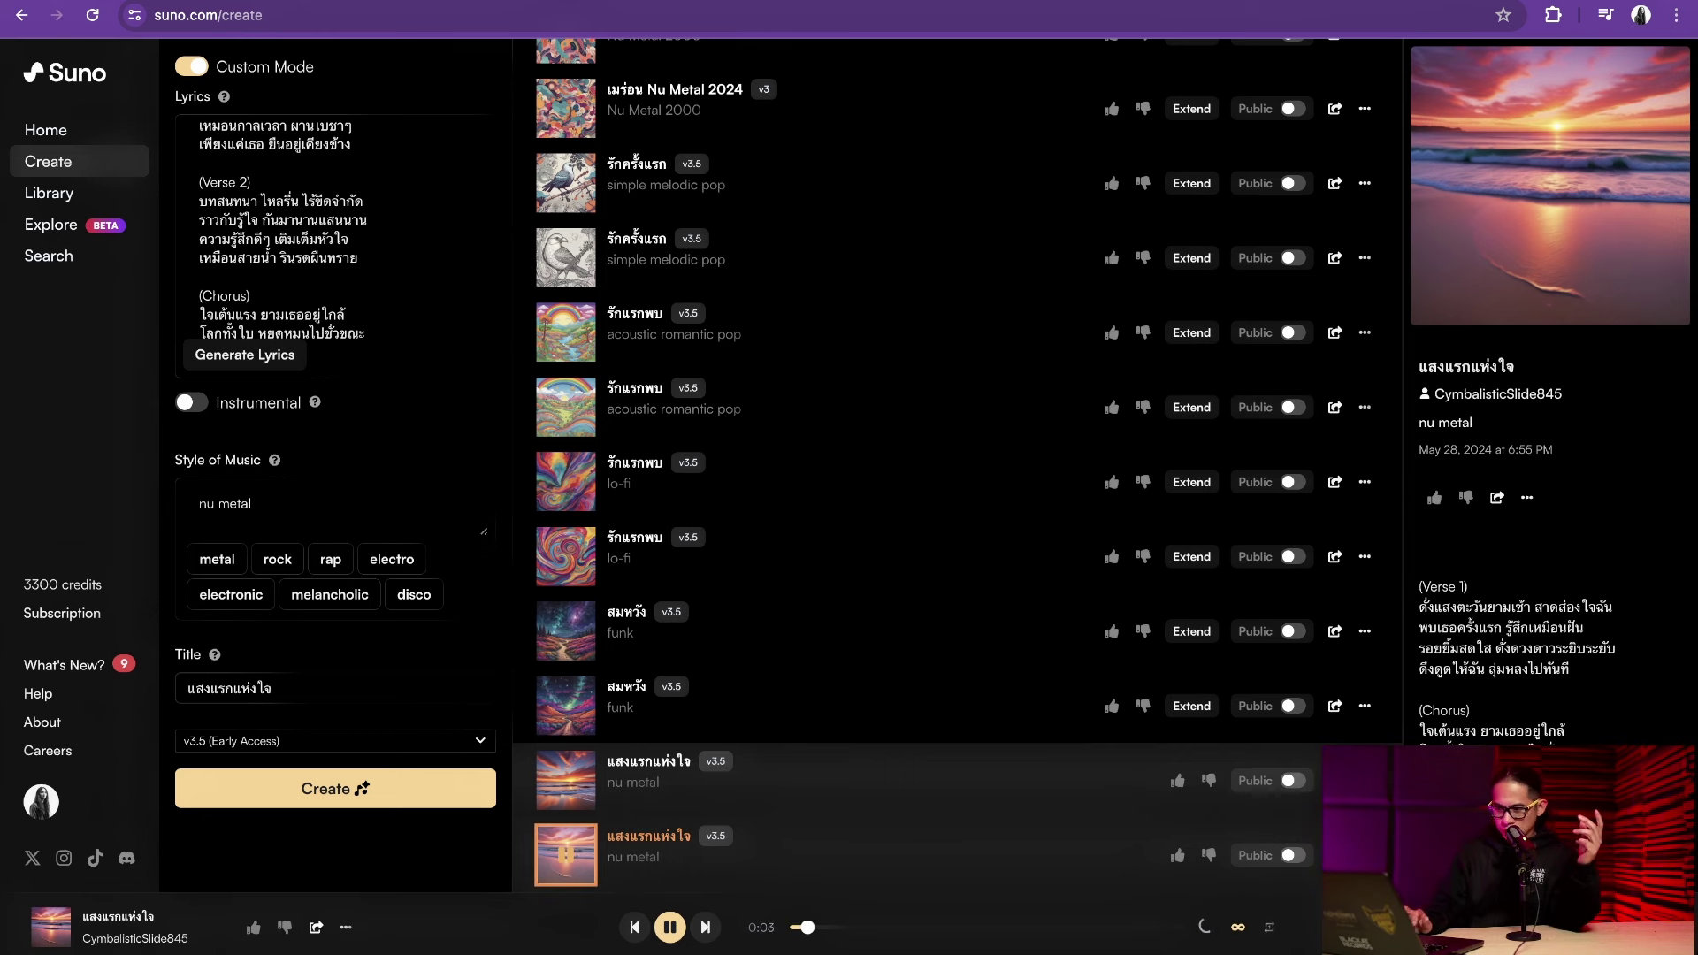
scroll(336, 230, "up", 3)
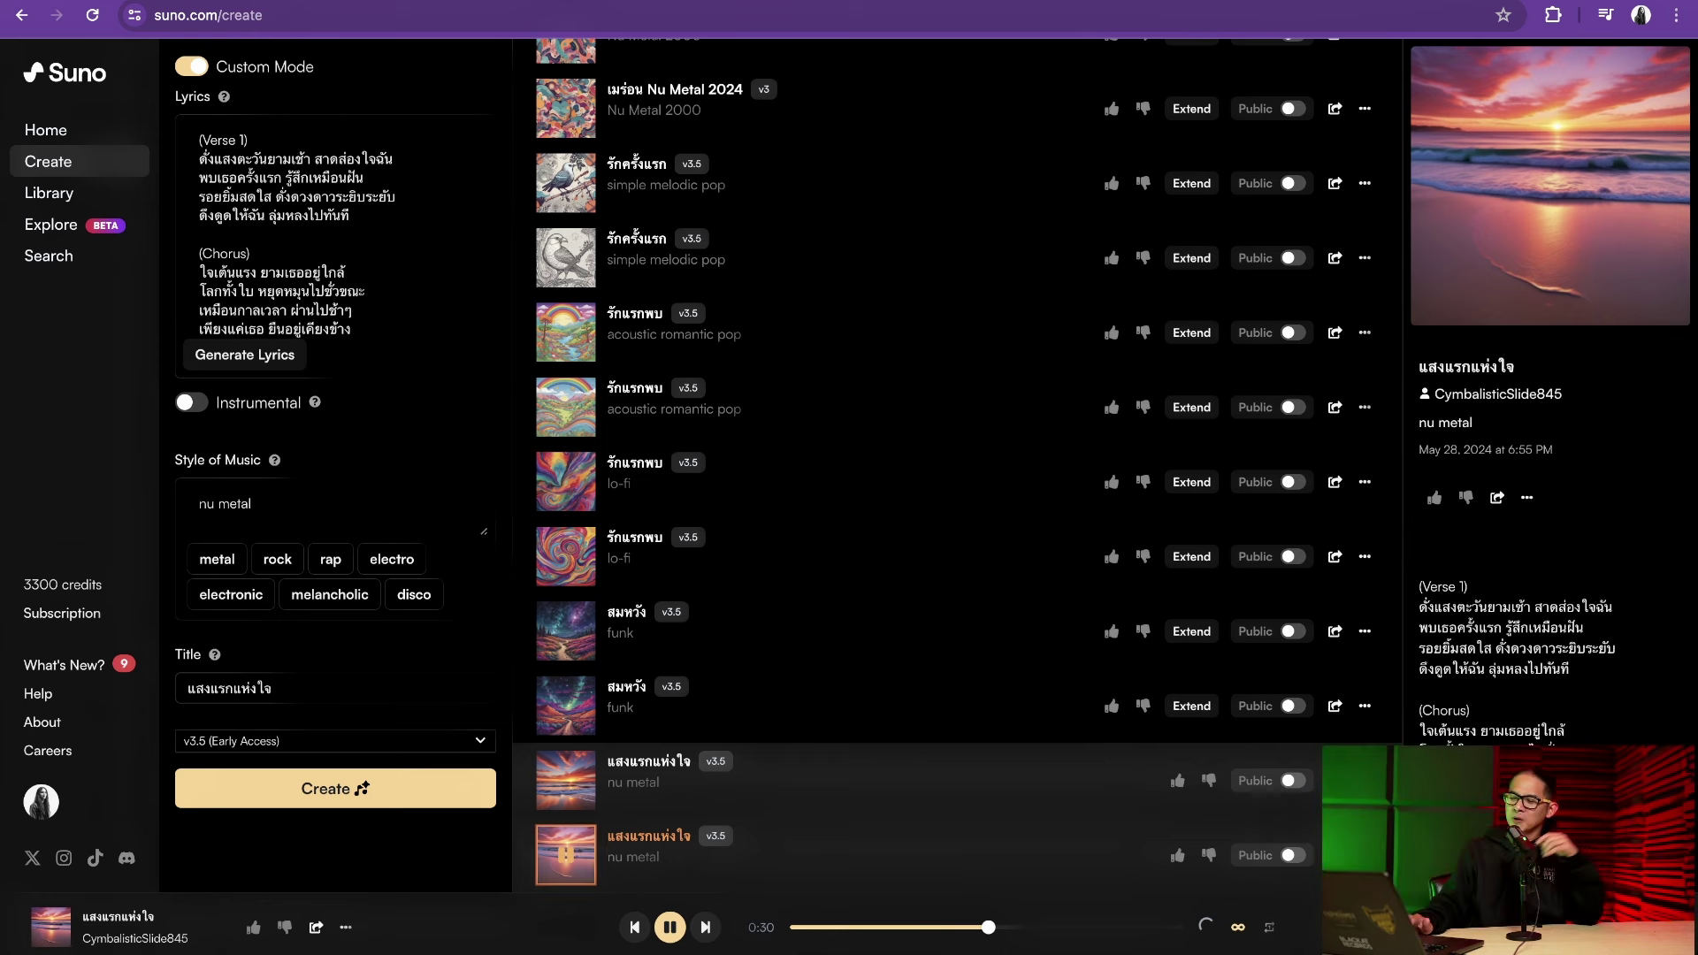
key("space")
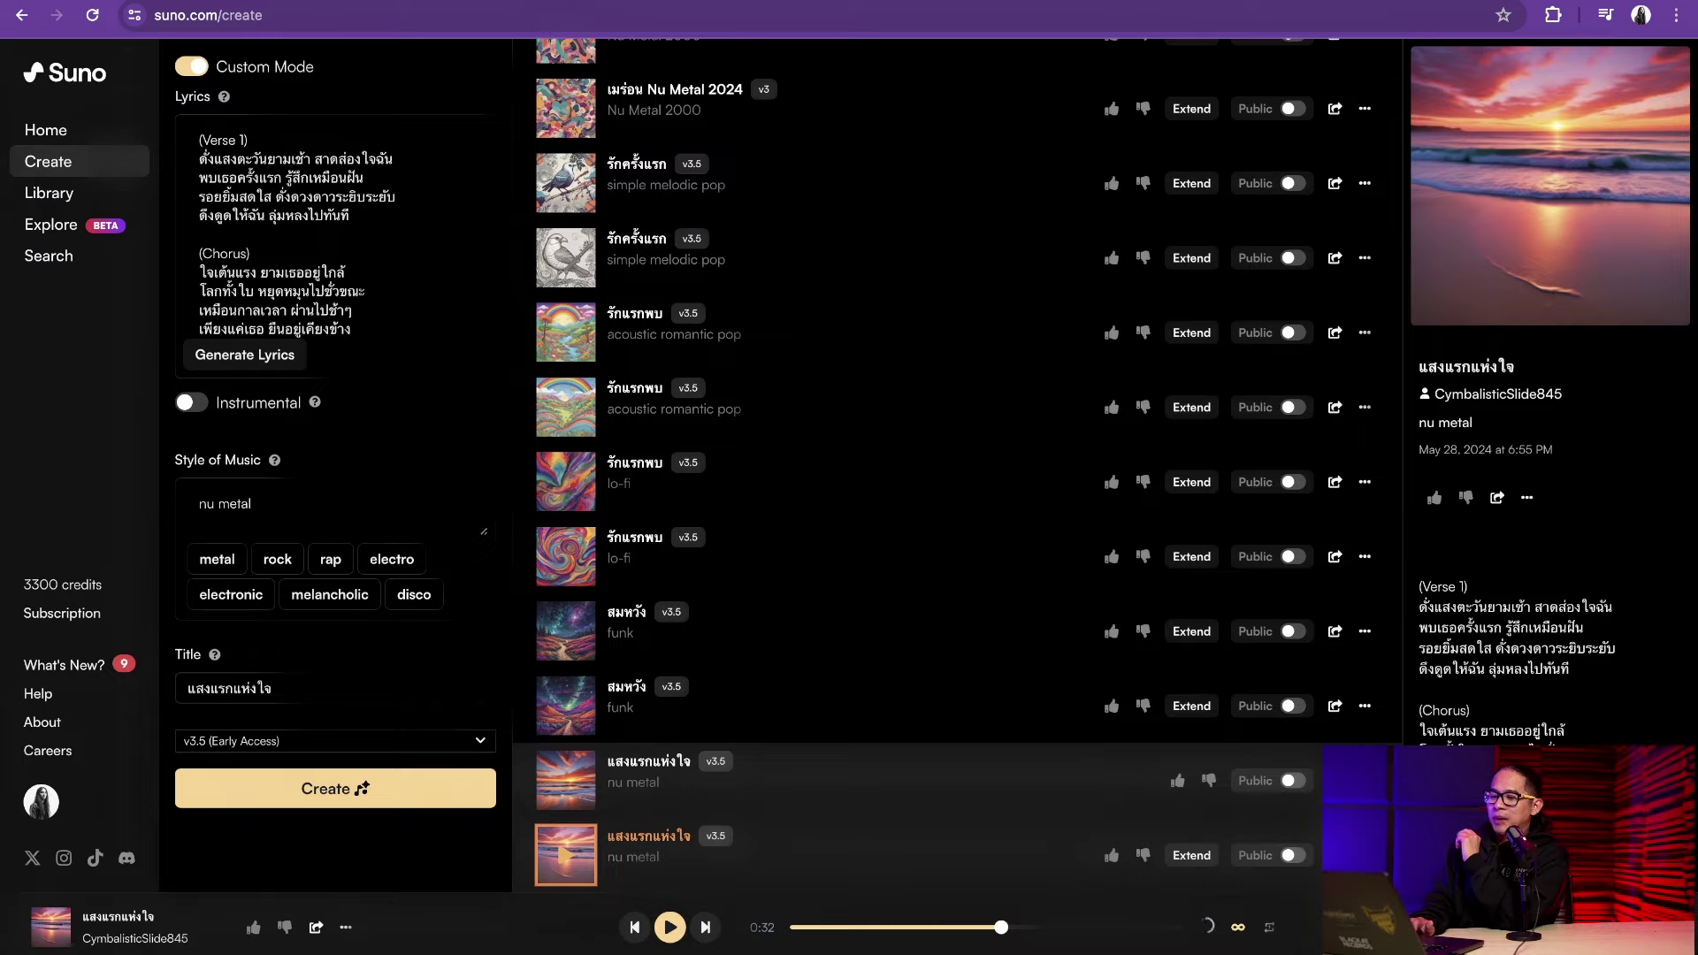
Generate an emotional song in Suno titled นิทรารัก, using the title and lyrics copied from Claude
key("ctrl+Tab")
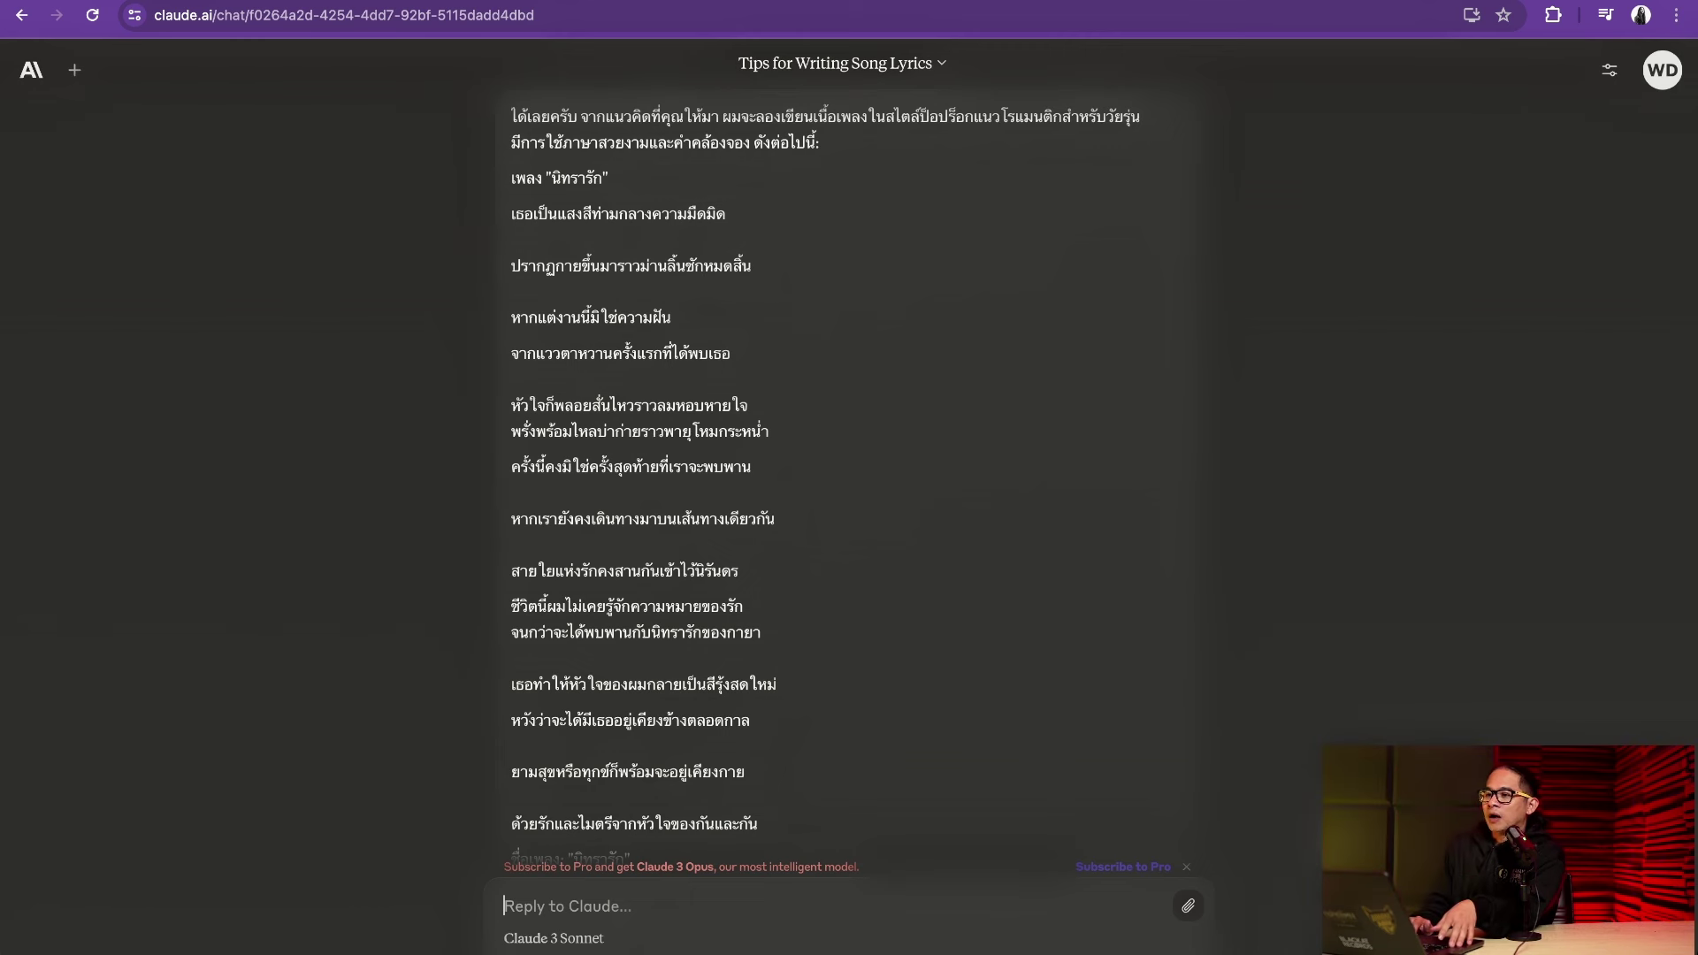
left_click_drag(550, 177, 602, 177)
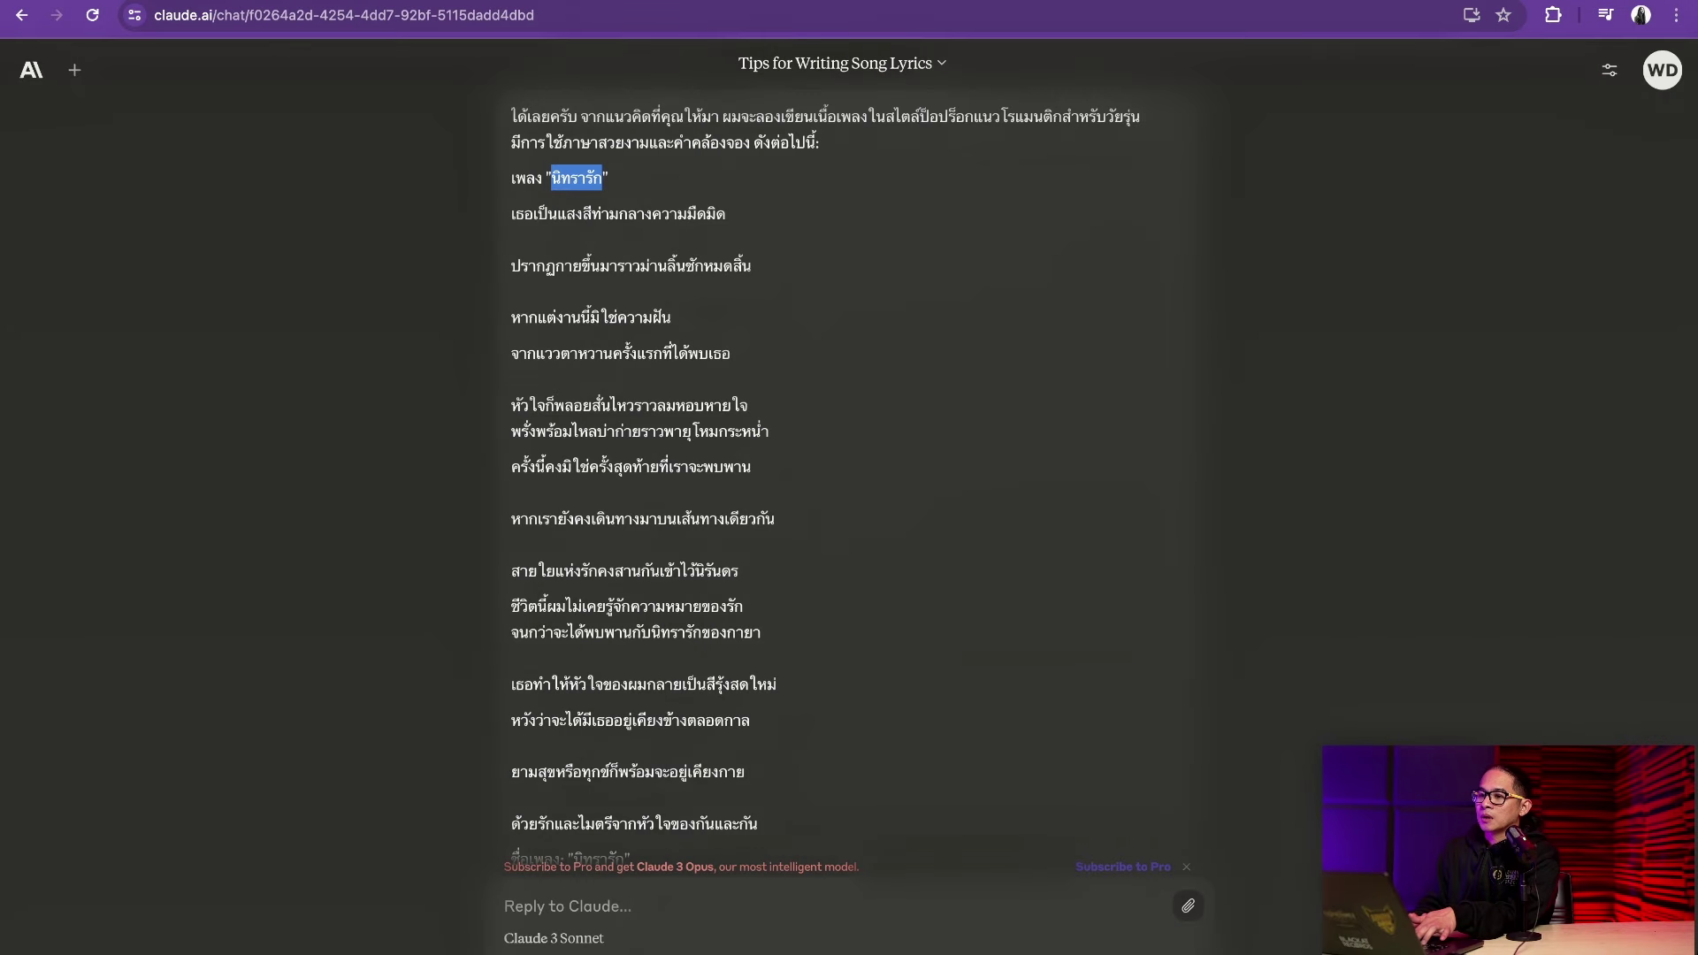
left_click_drag(511, 213, 758, 800)
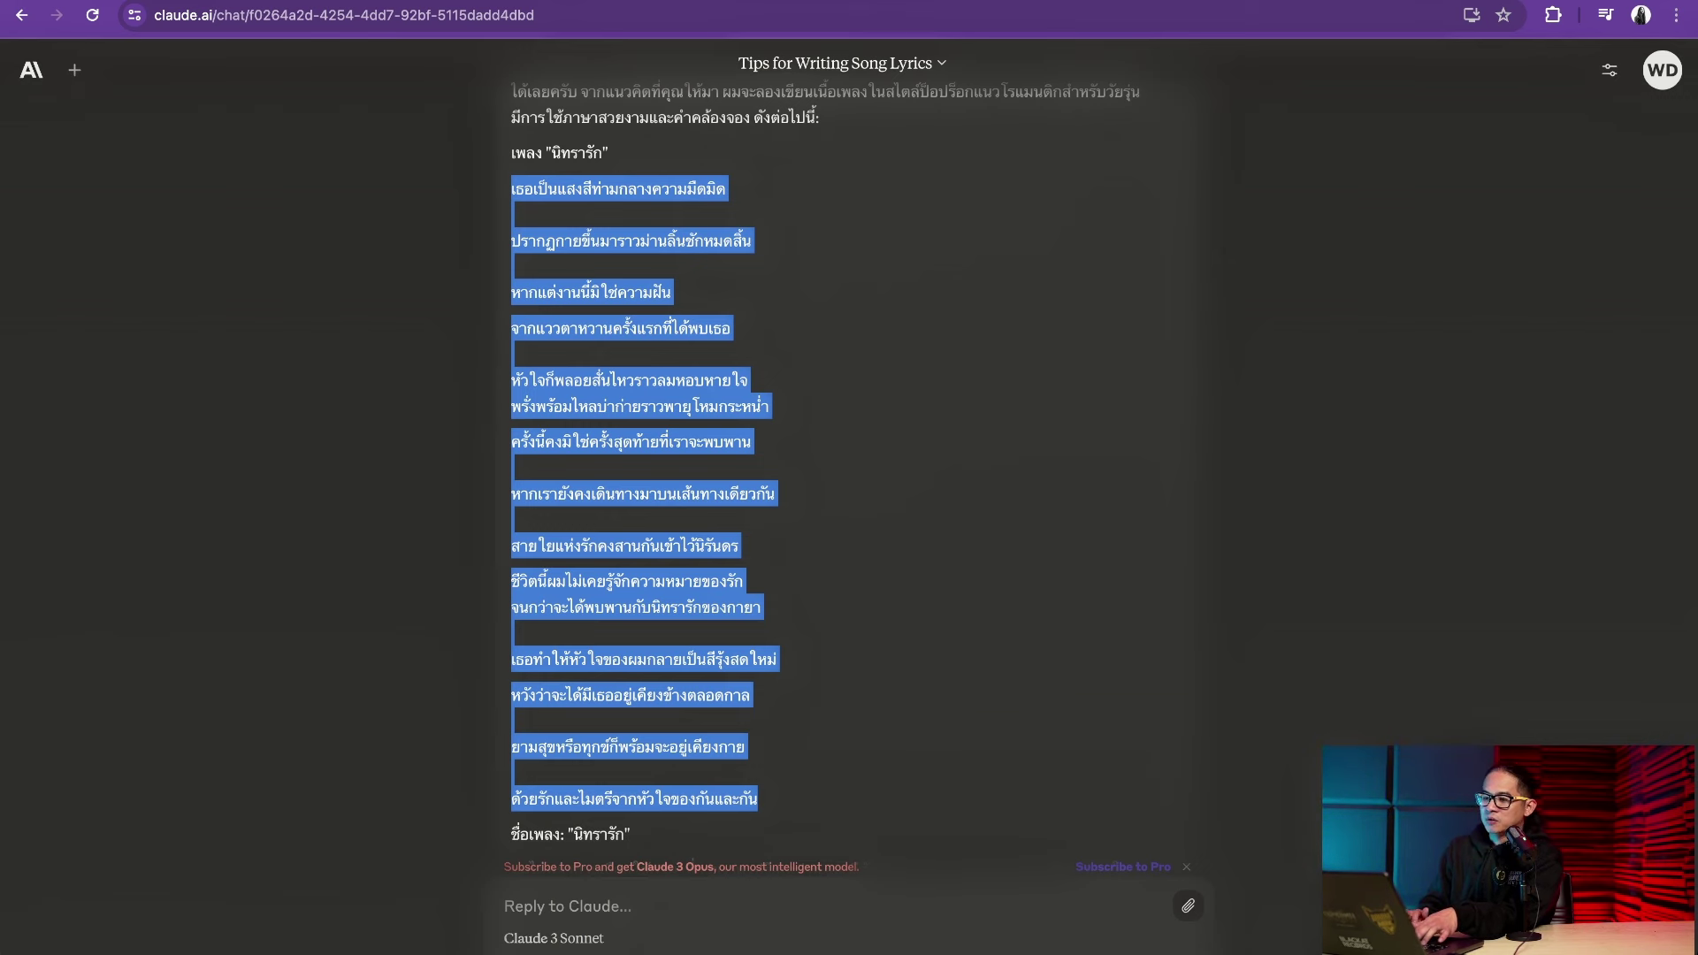
scroll(831, 442, "down", 3)
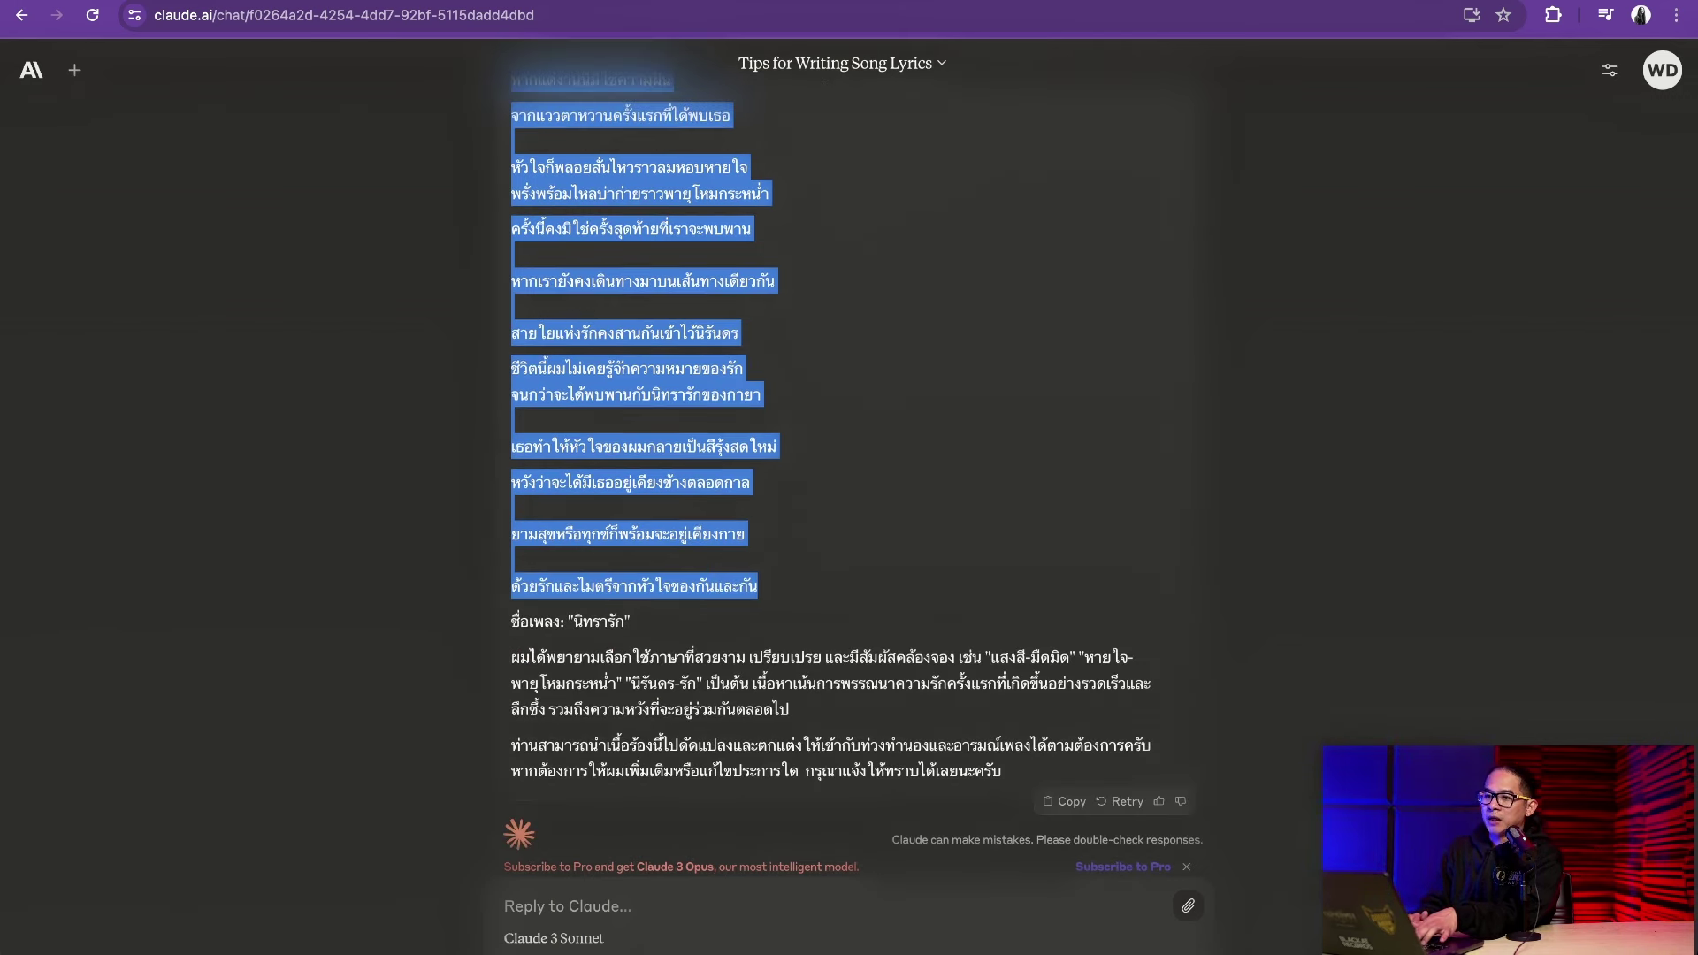
key("ctrl+Tab")
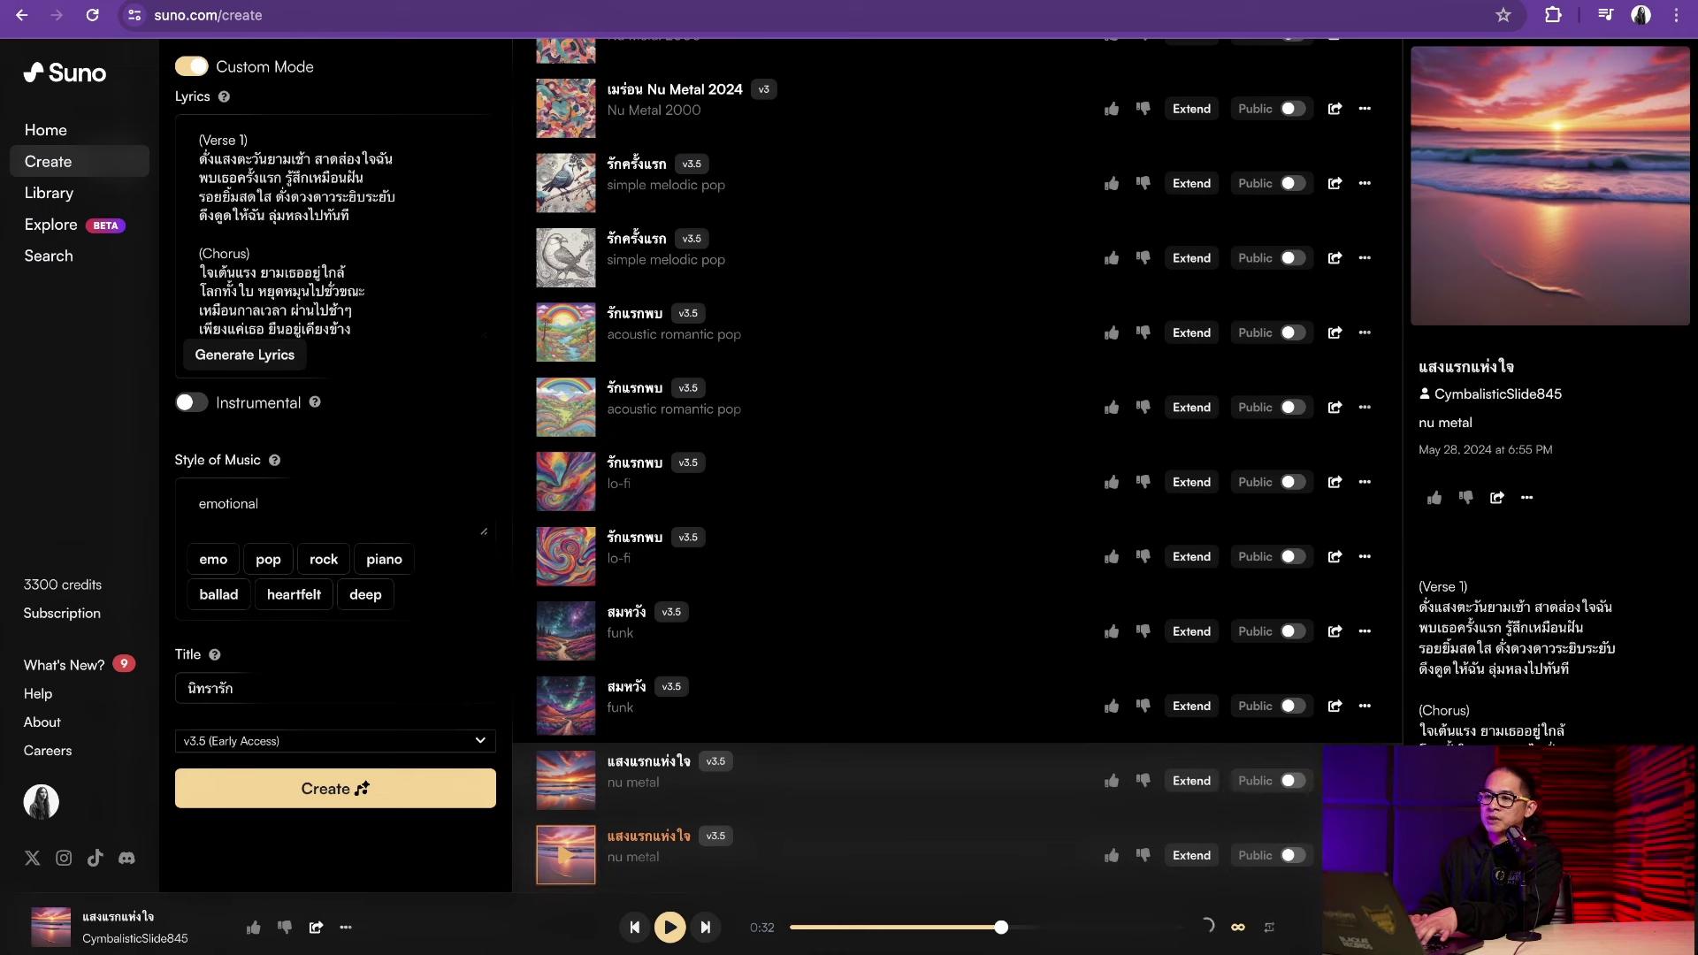
key("ctrl+a")
key("BackSpace")
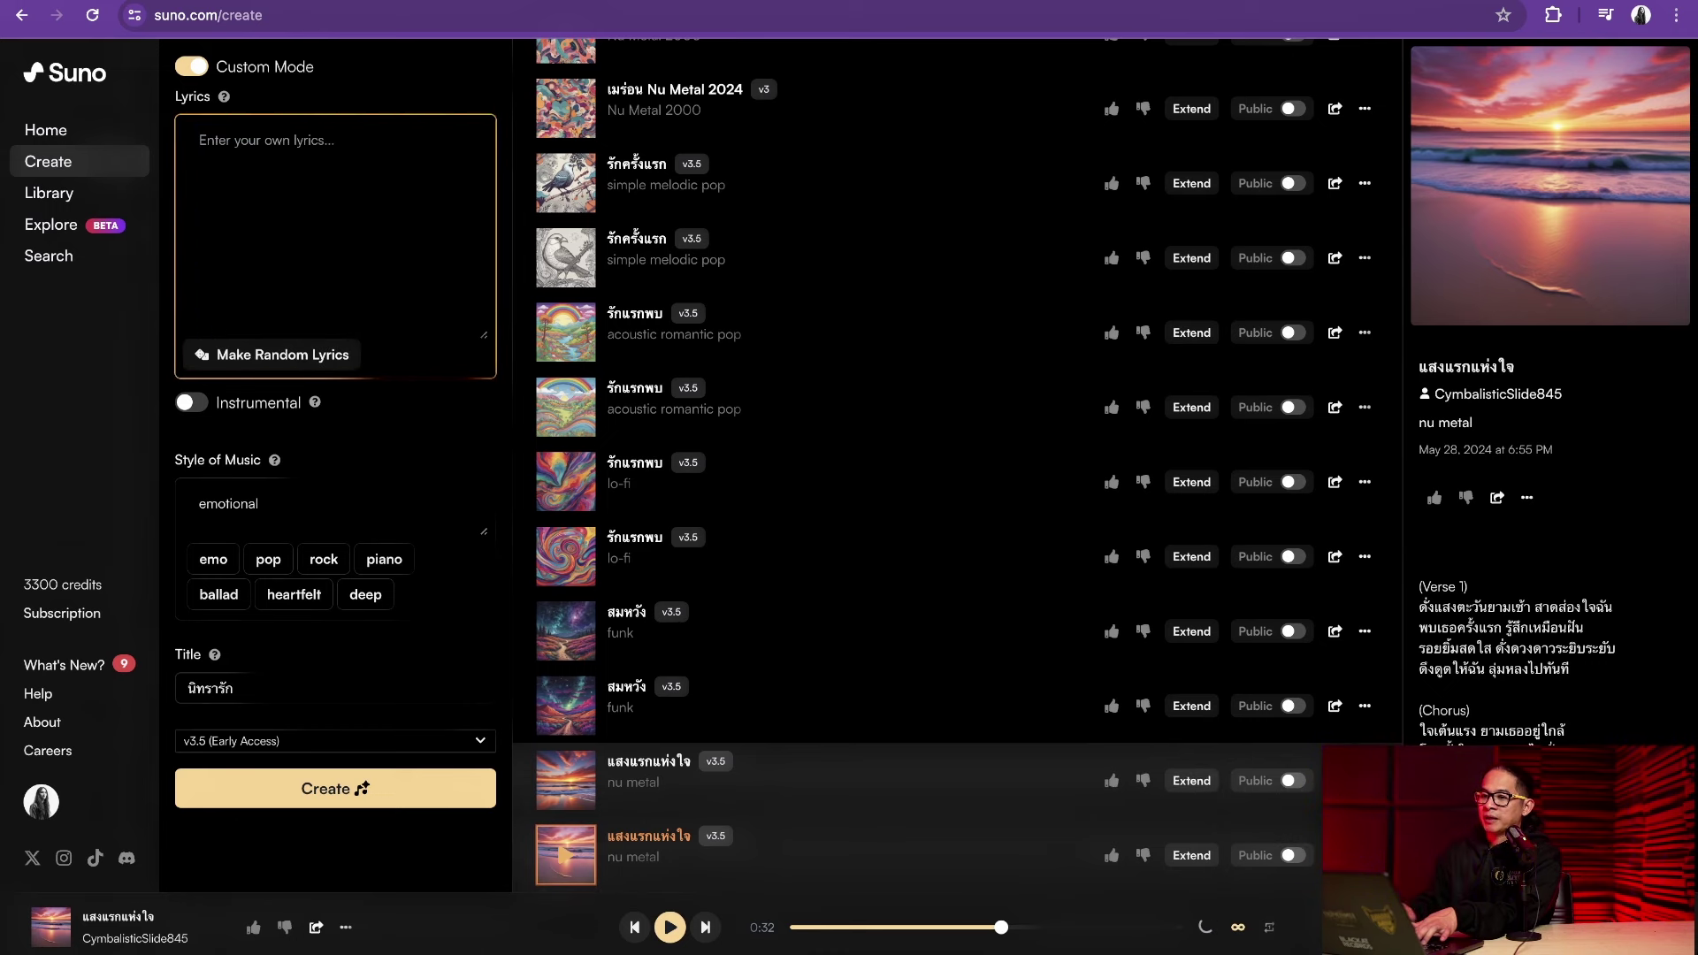
key("ctrl+v")
scroll(344, 230, "up", 2)
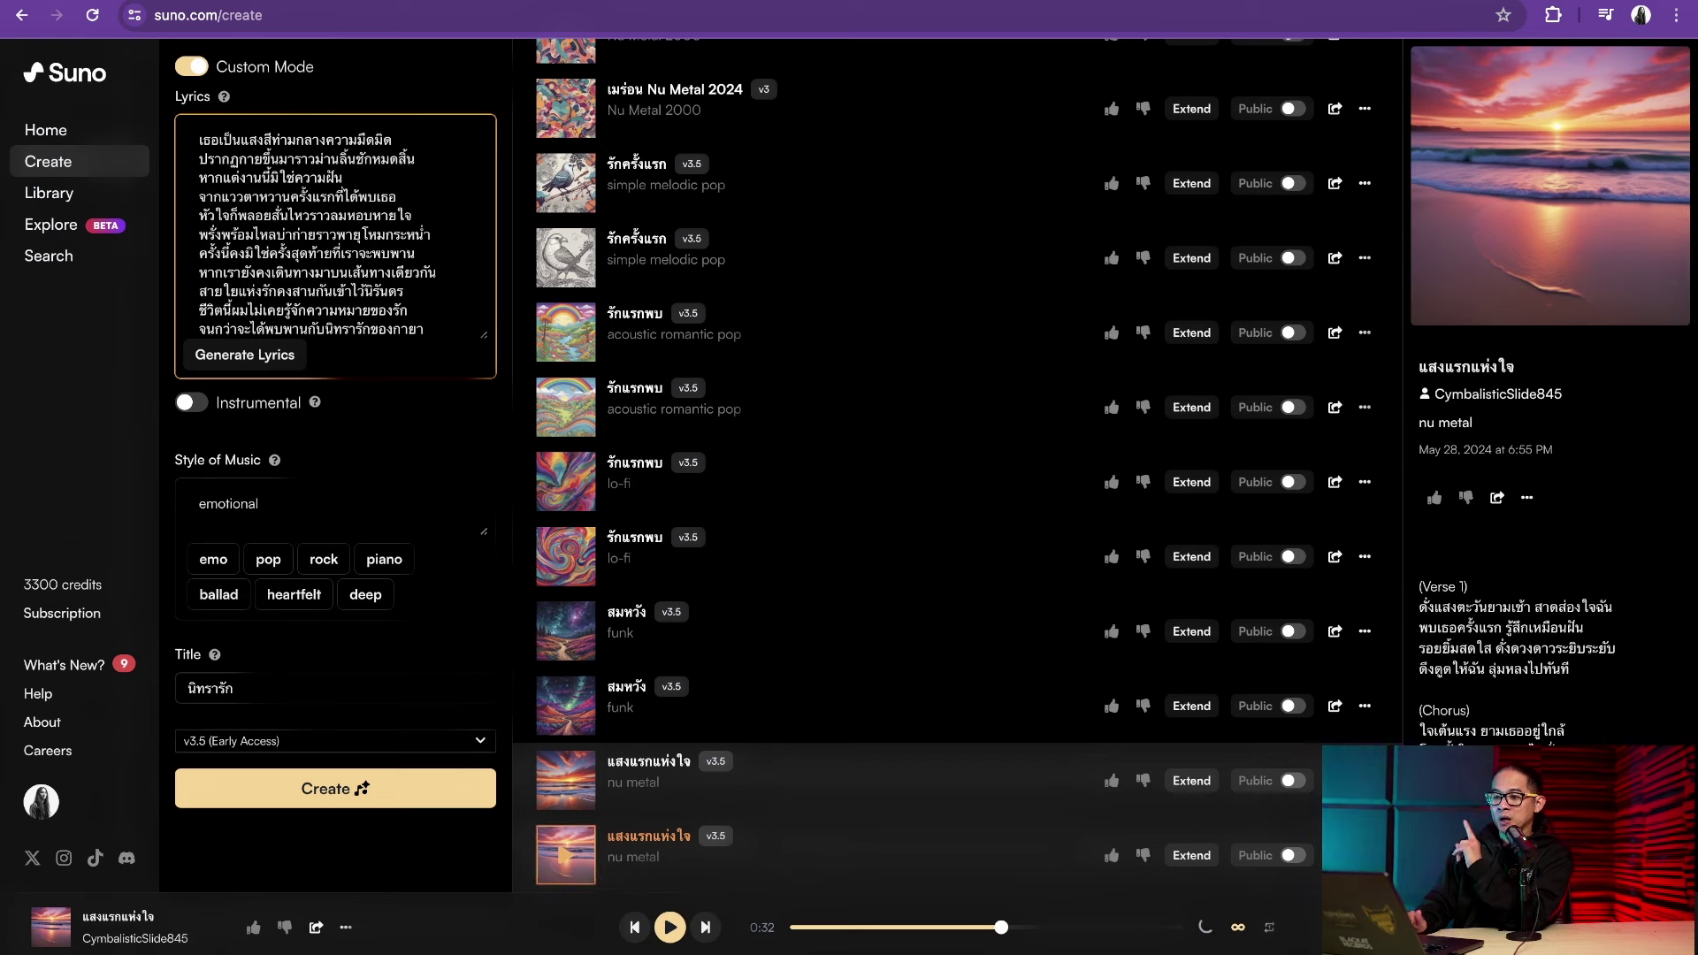
left_click(335, 787)
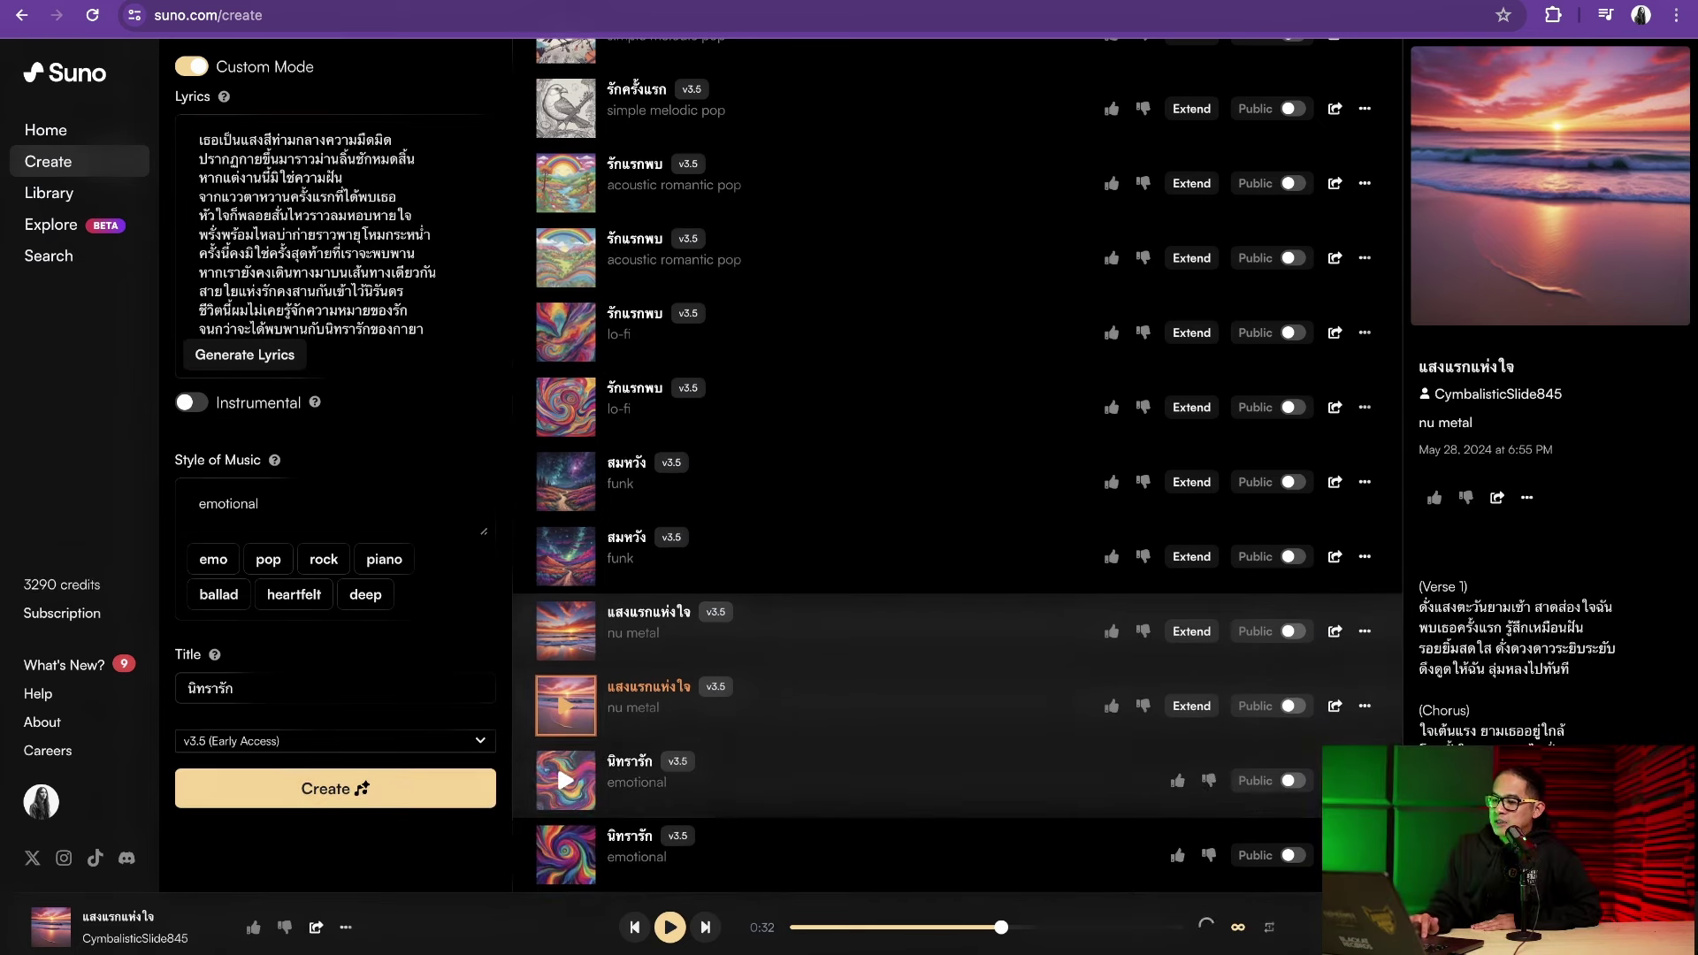
Listen to both emotional นิทรารัก tracks while following the pasted lyrics
left_click(566, 780)
left_click(566, 780)
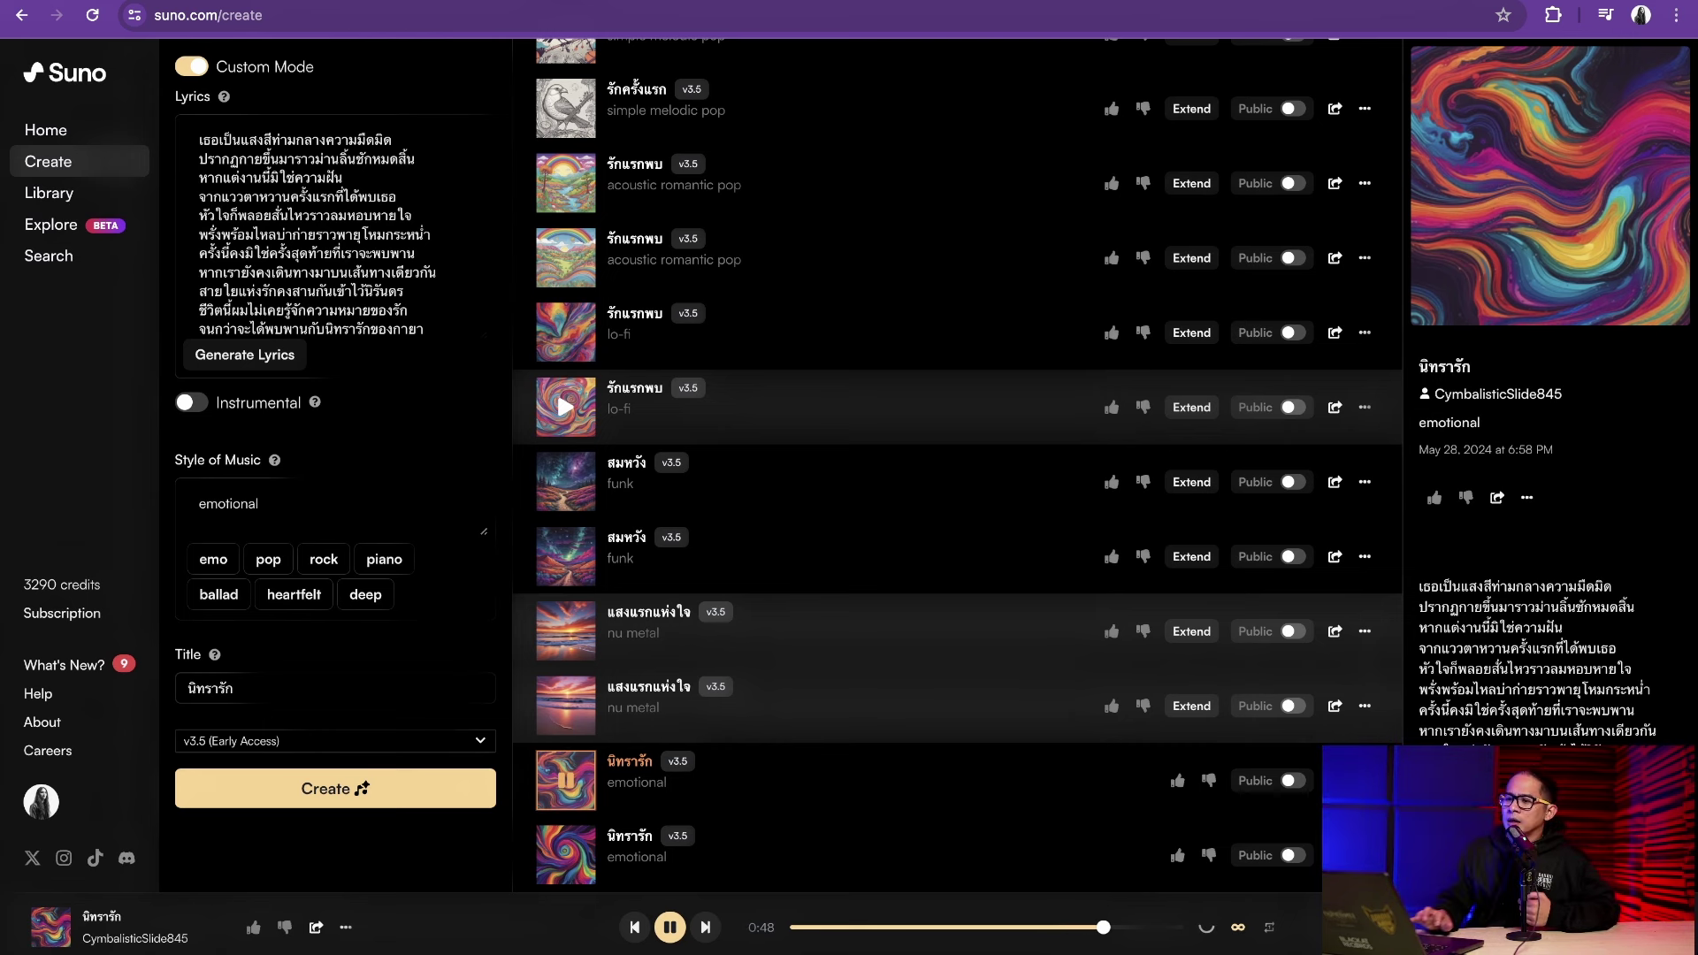
scroll(318, 228, "down", 1)
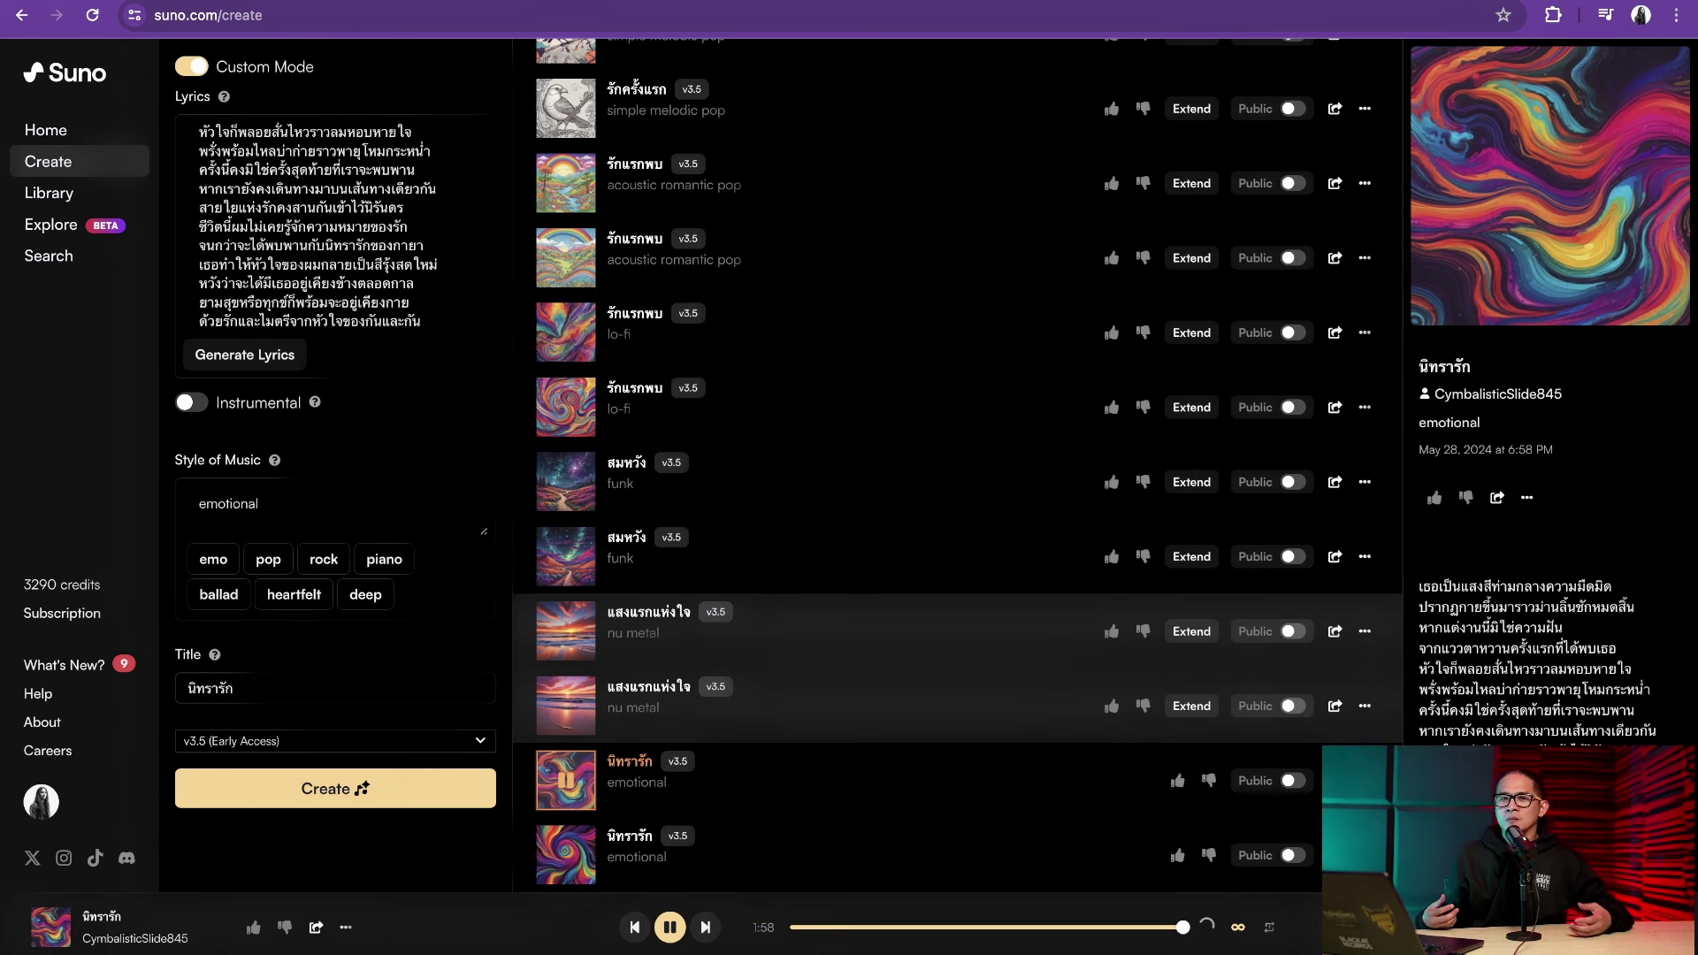
scroll(318, 230, "up", 2)
scroll(318, 230, "down", 3)
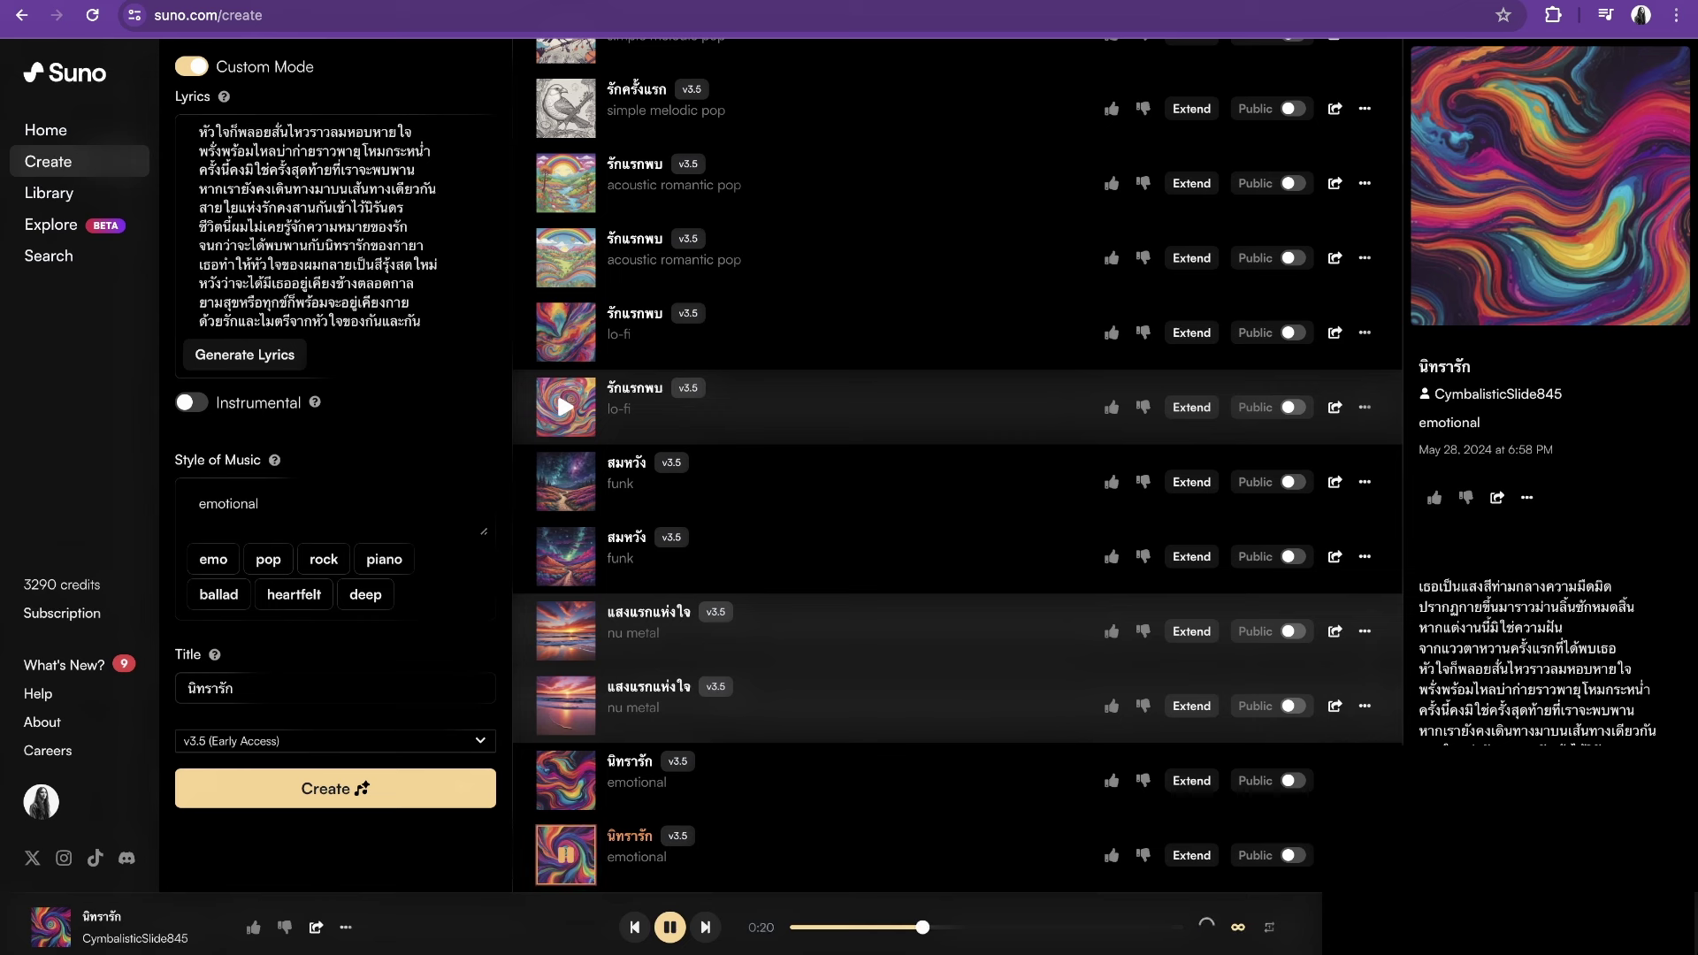
scroll(319, 230, "up", 1)
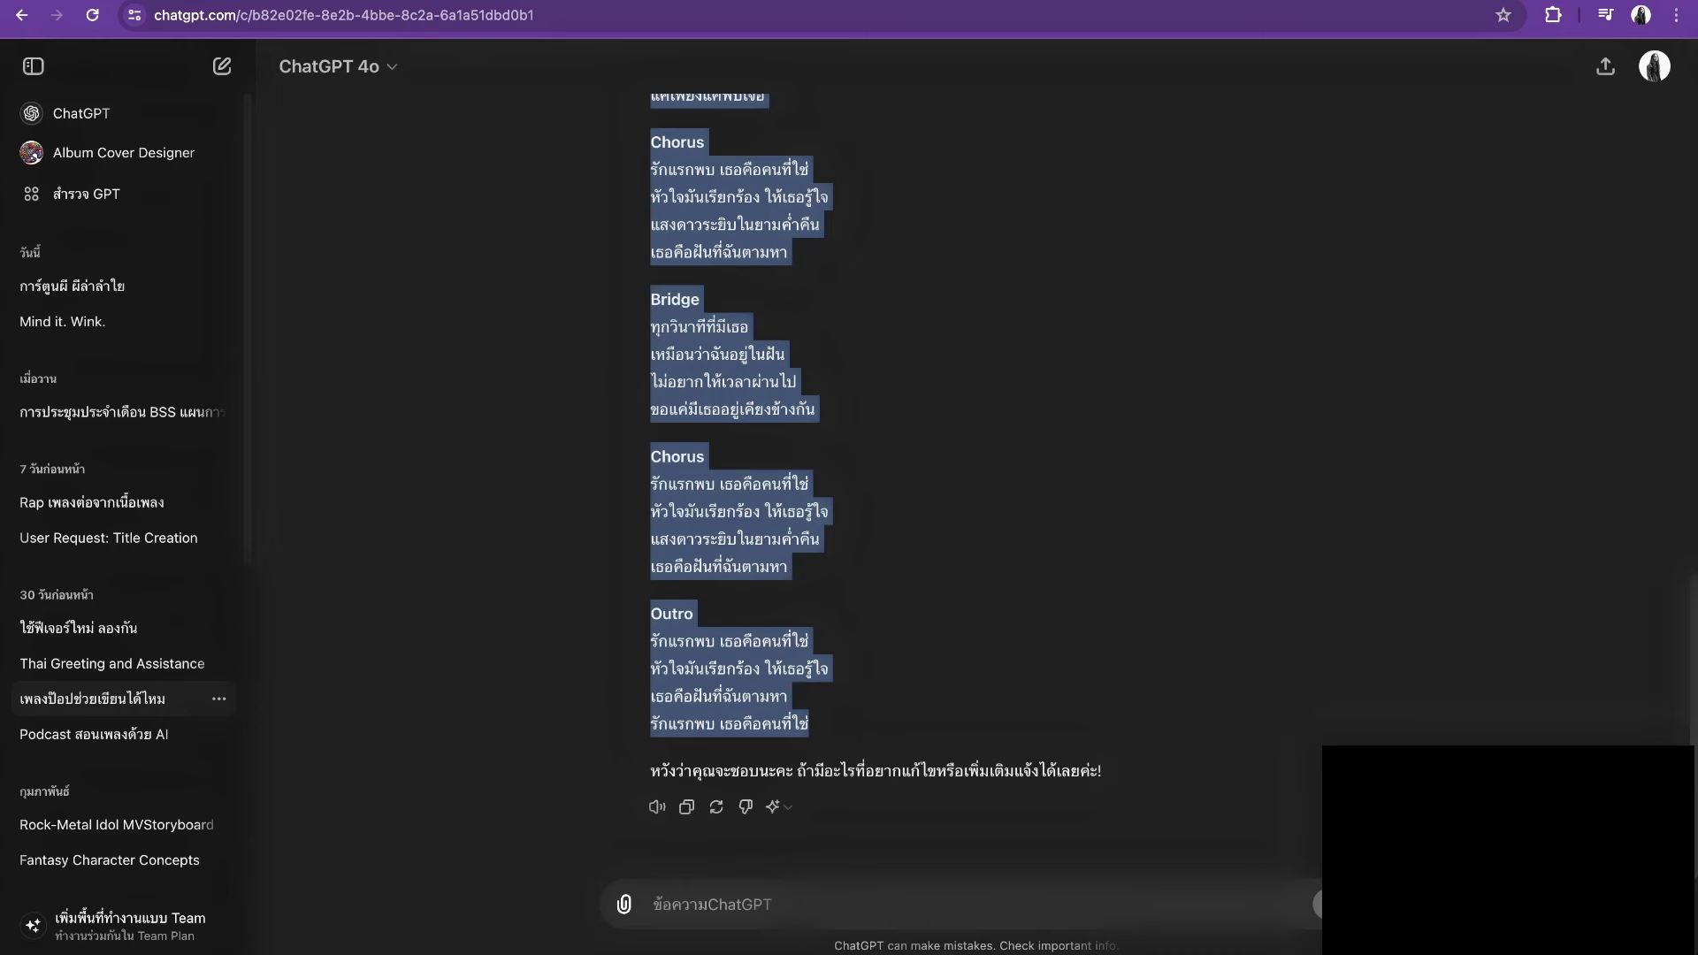
Generate a ballad in Suno titled เส้นทางของเรา, using the Thai lyrics copied from the ChatGPT conversation ใช้ฟีเจอร์ใหม่ ลองกัน
left_click(79, 628)
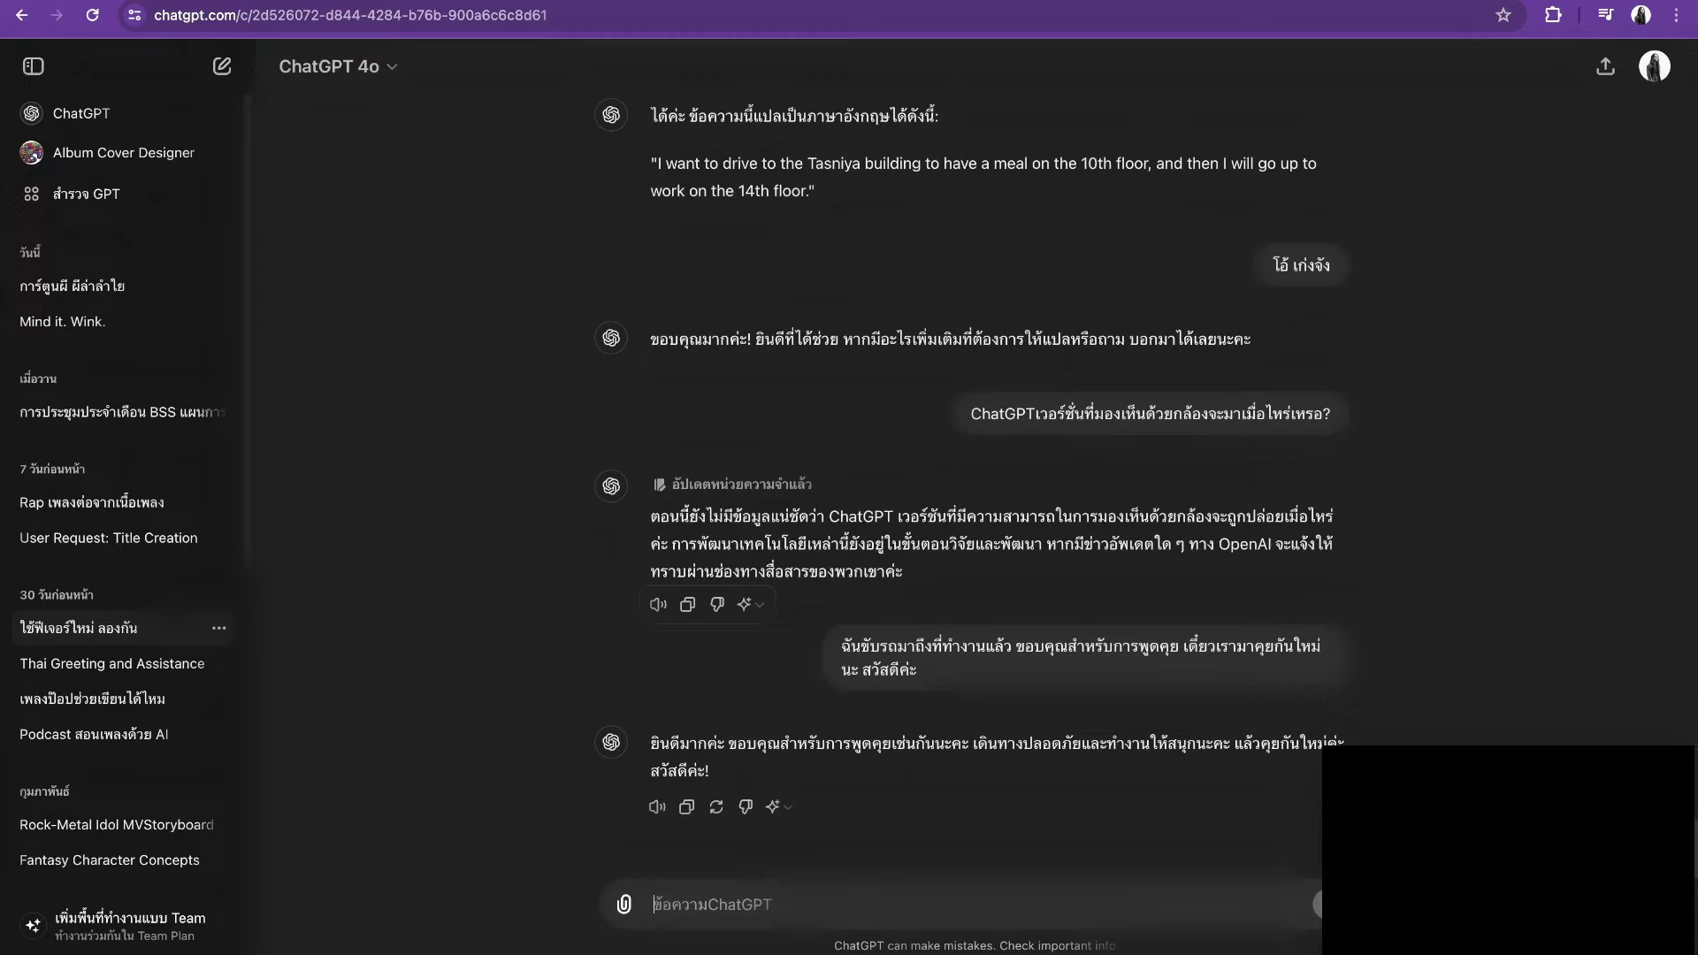
scroll(973, 486, "up", 15)
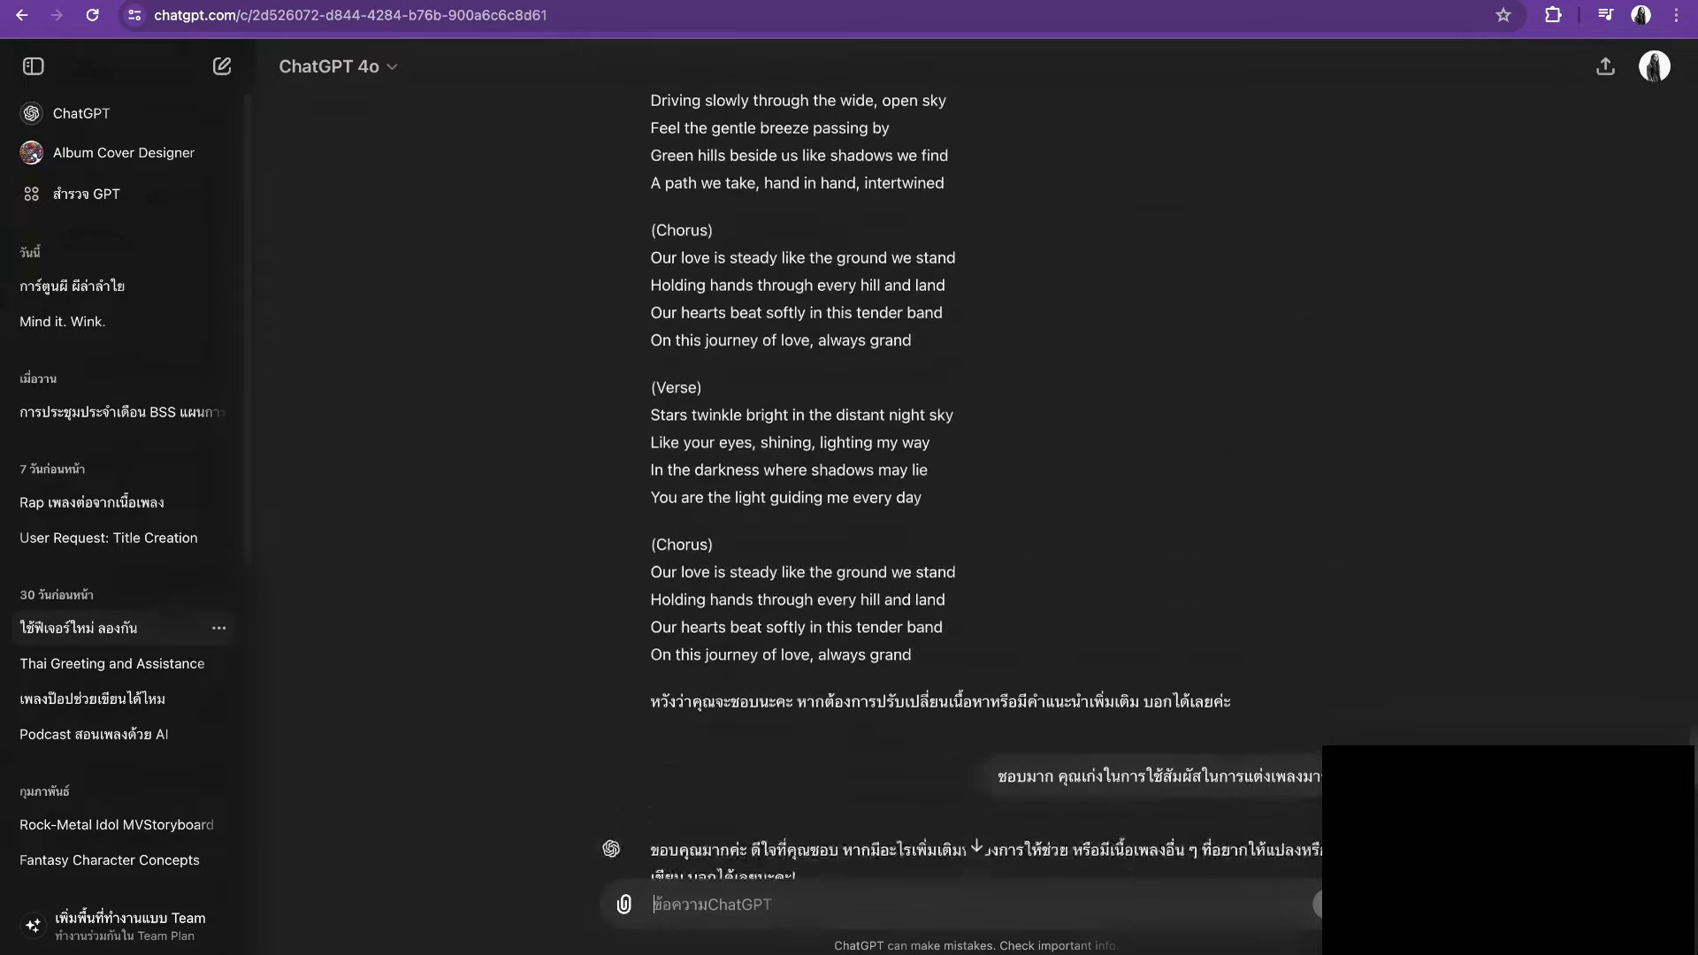
scroll(972, 486, "up", 15)
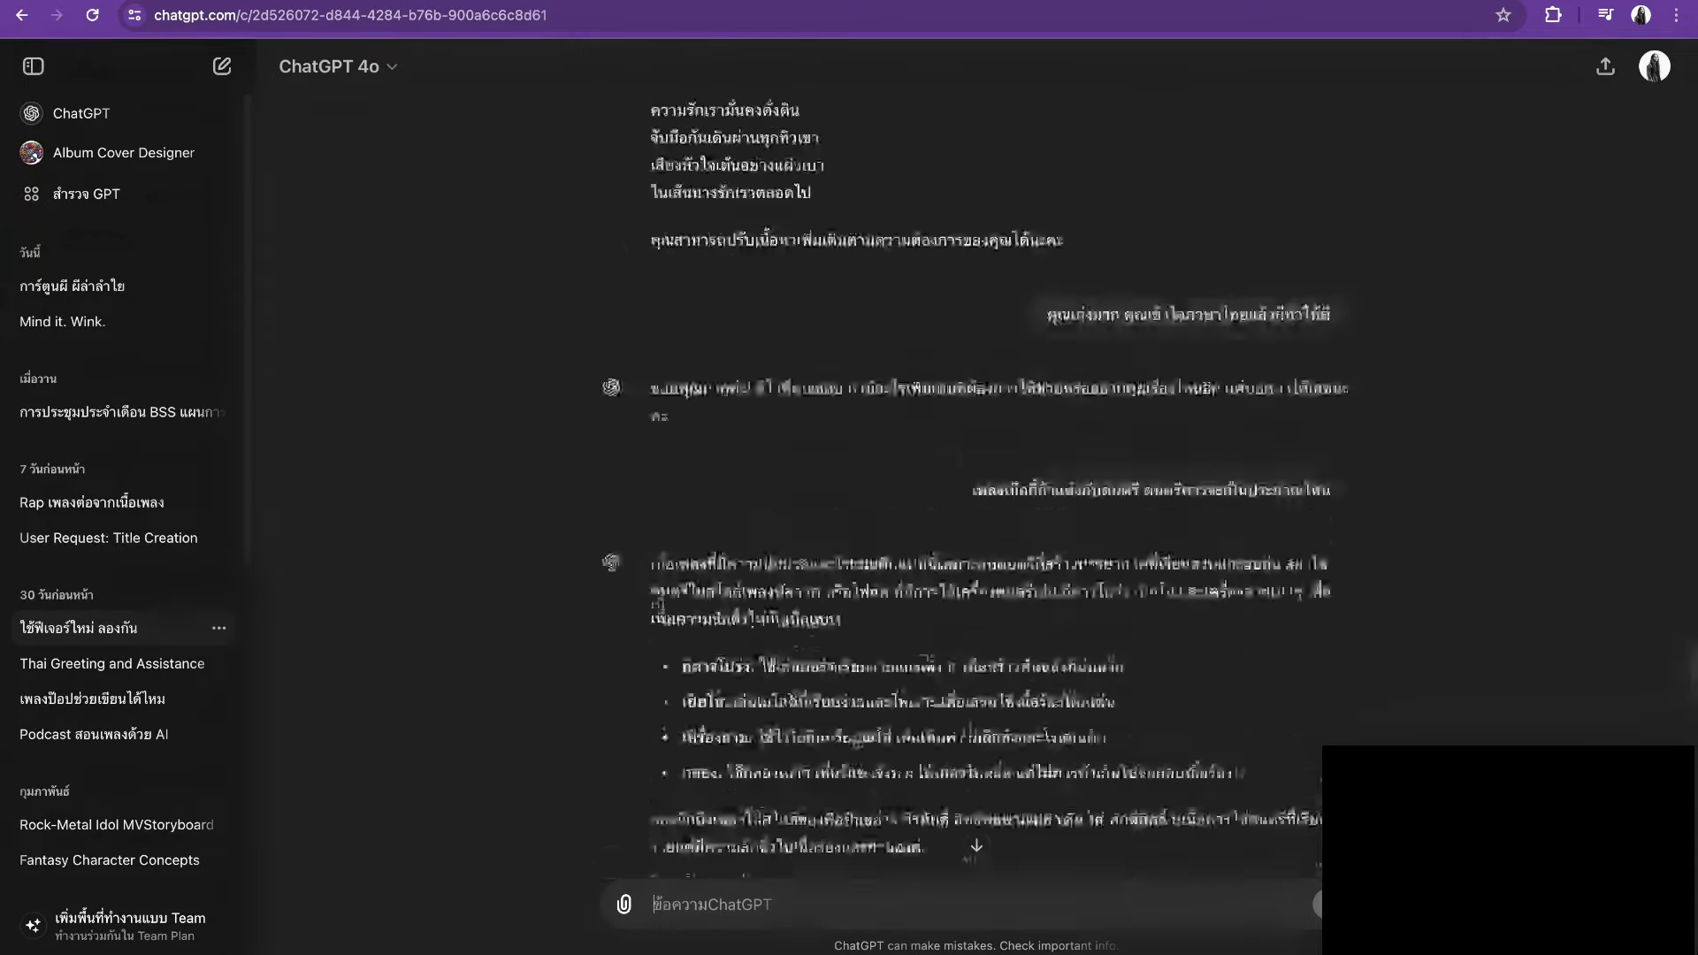
scroll(973, 486, "up", 5)
left_click_drag(814, 876, 650, 403)
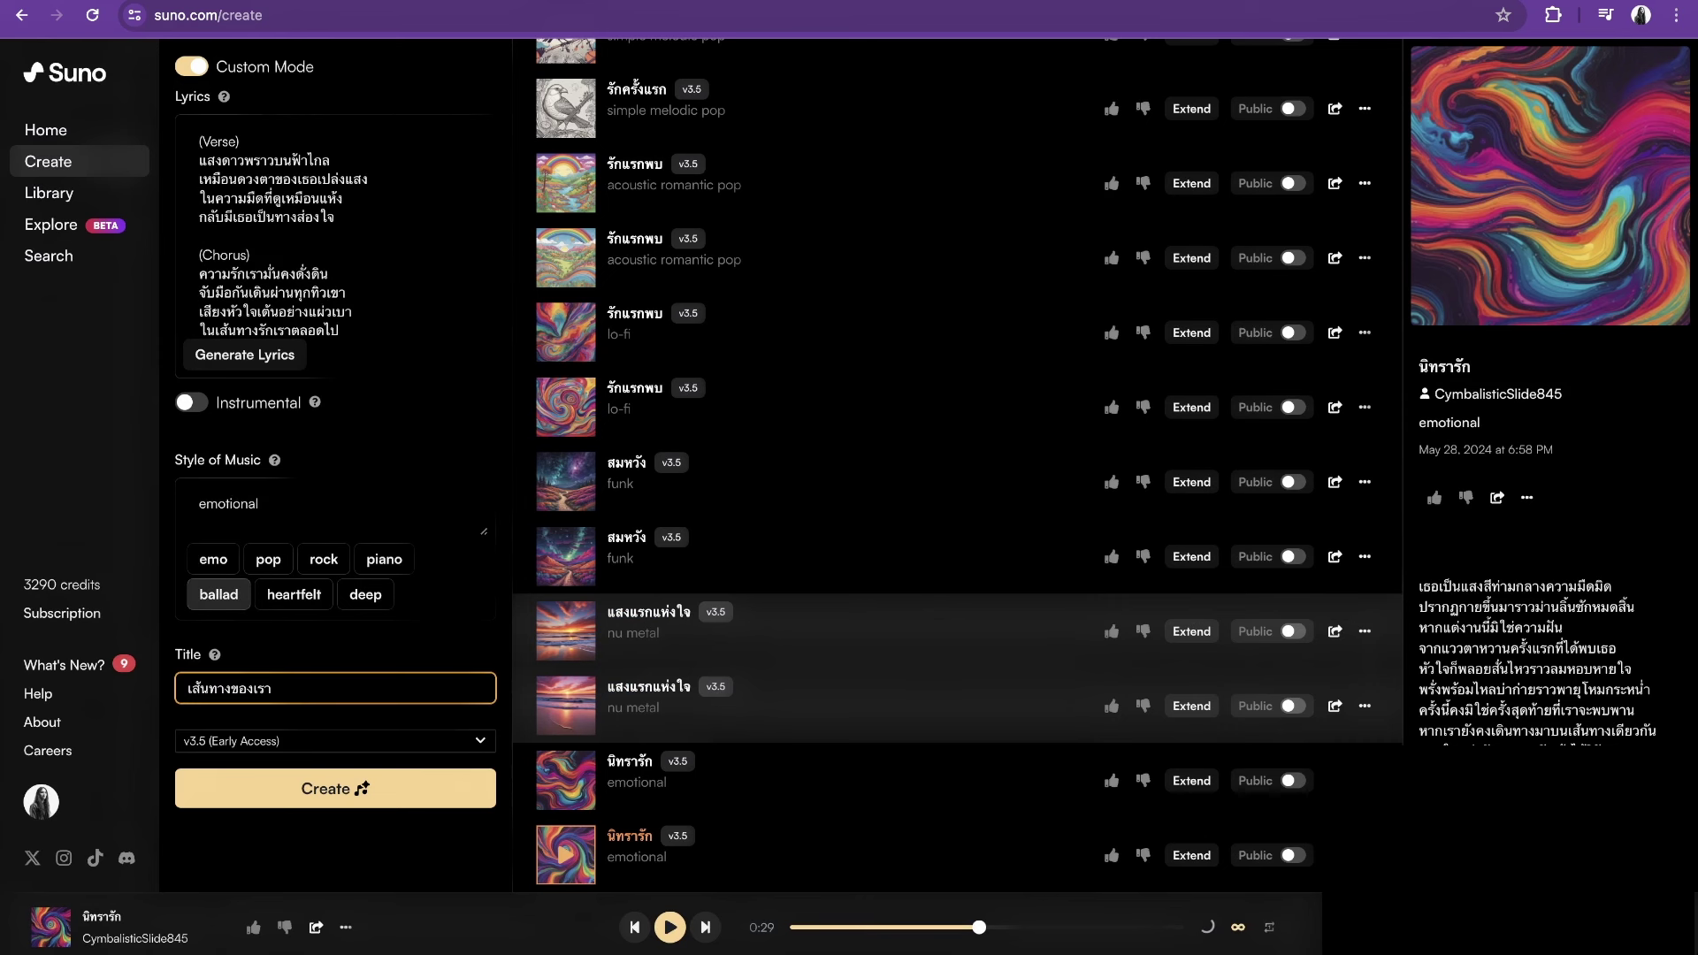
left_click(219, 594)
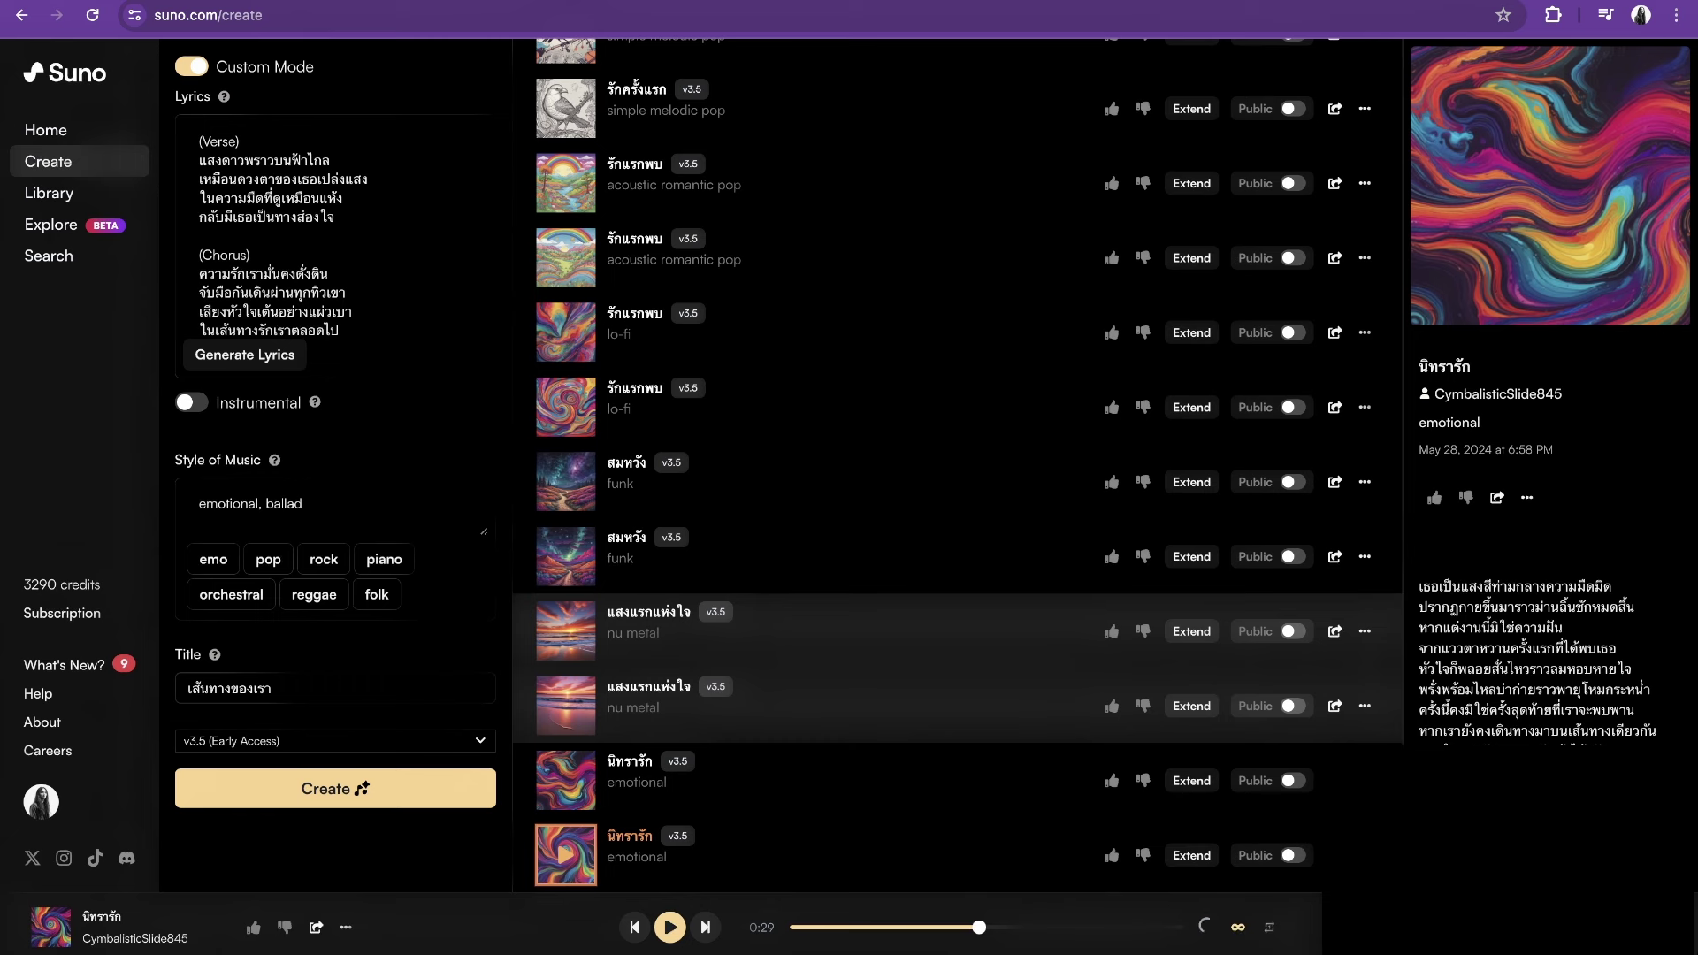
left_click(335, 787)
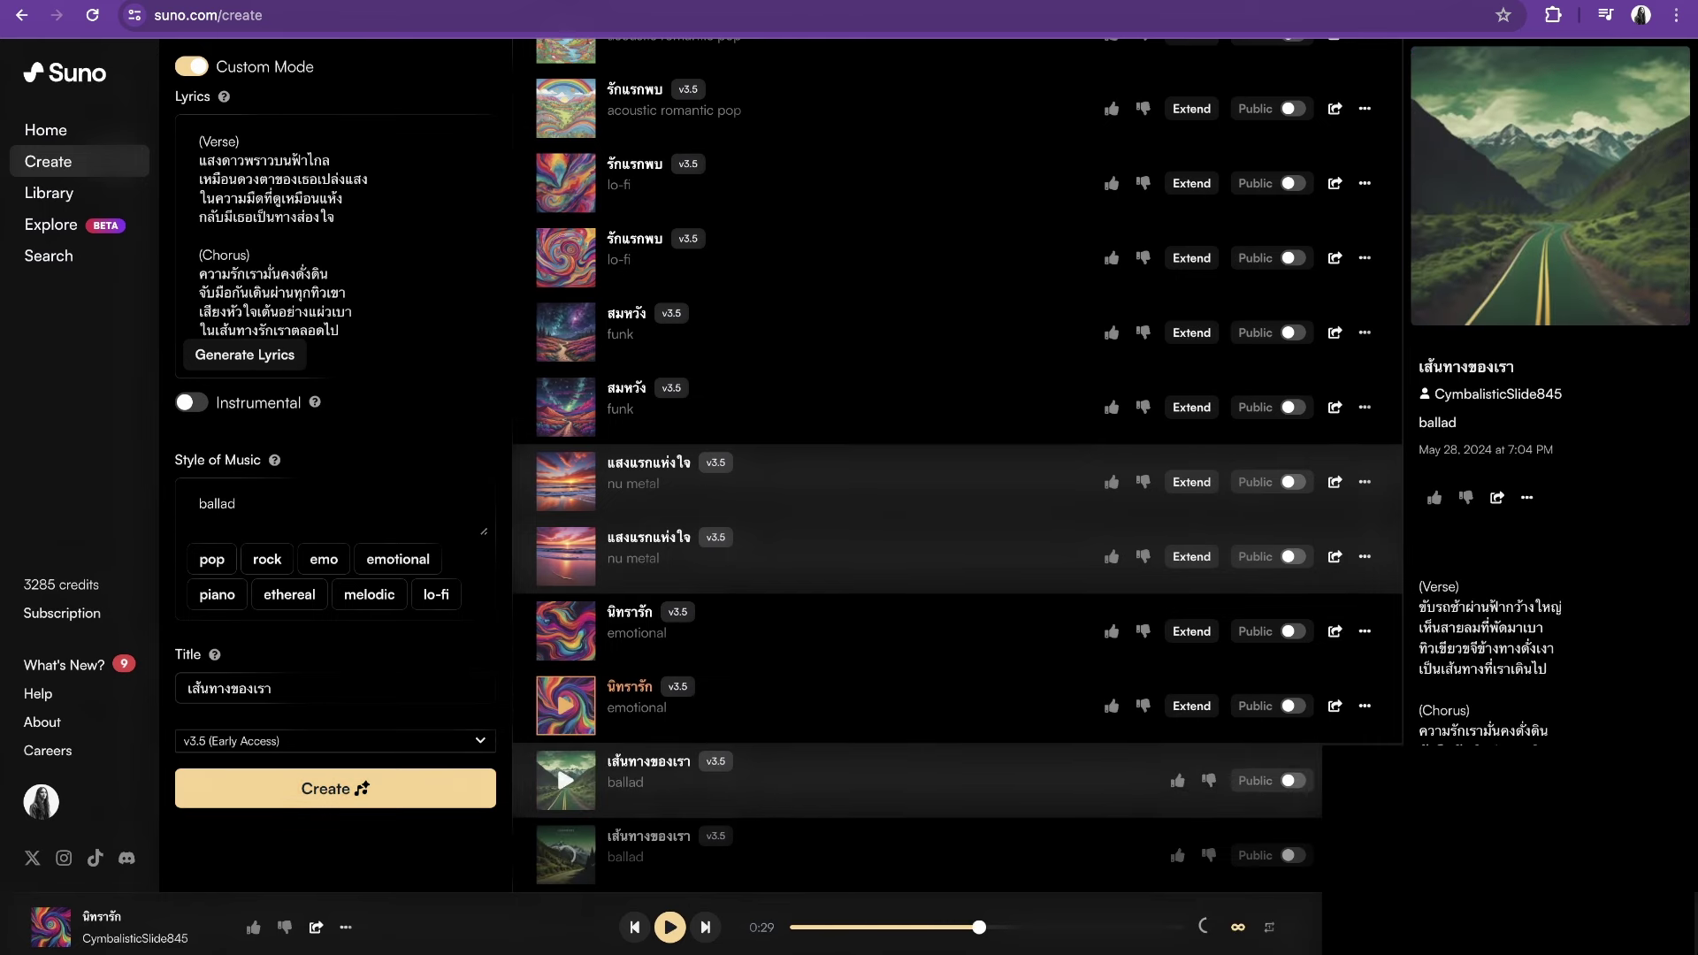
Listen to both ballad versions of เส้นทางของเรา while following the lyrics, and pause the second one
left_click(566, 780)
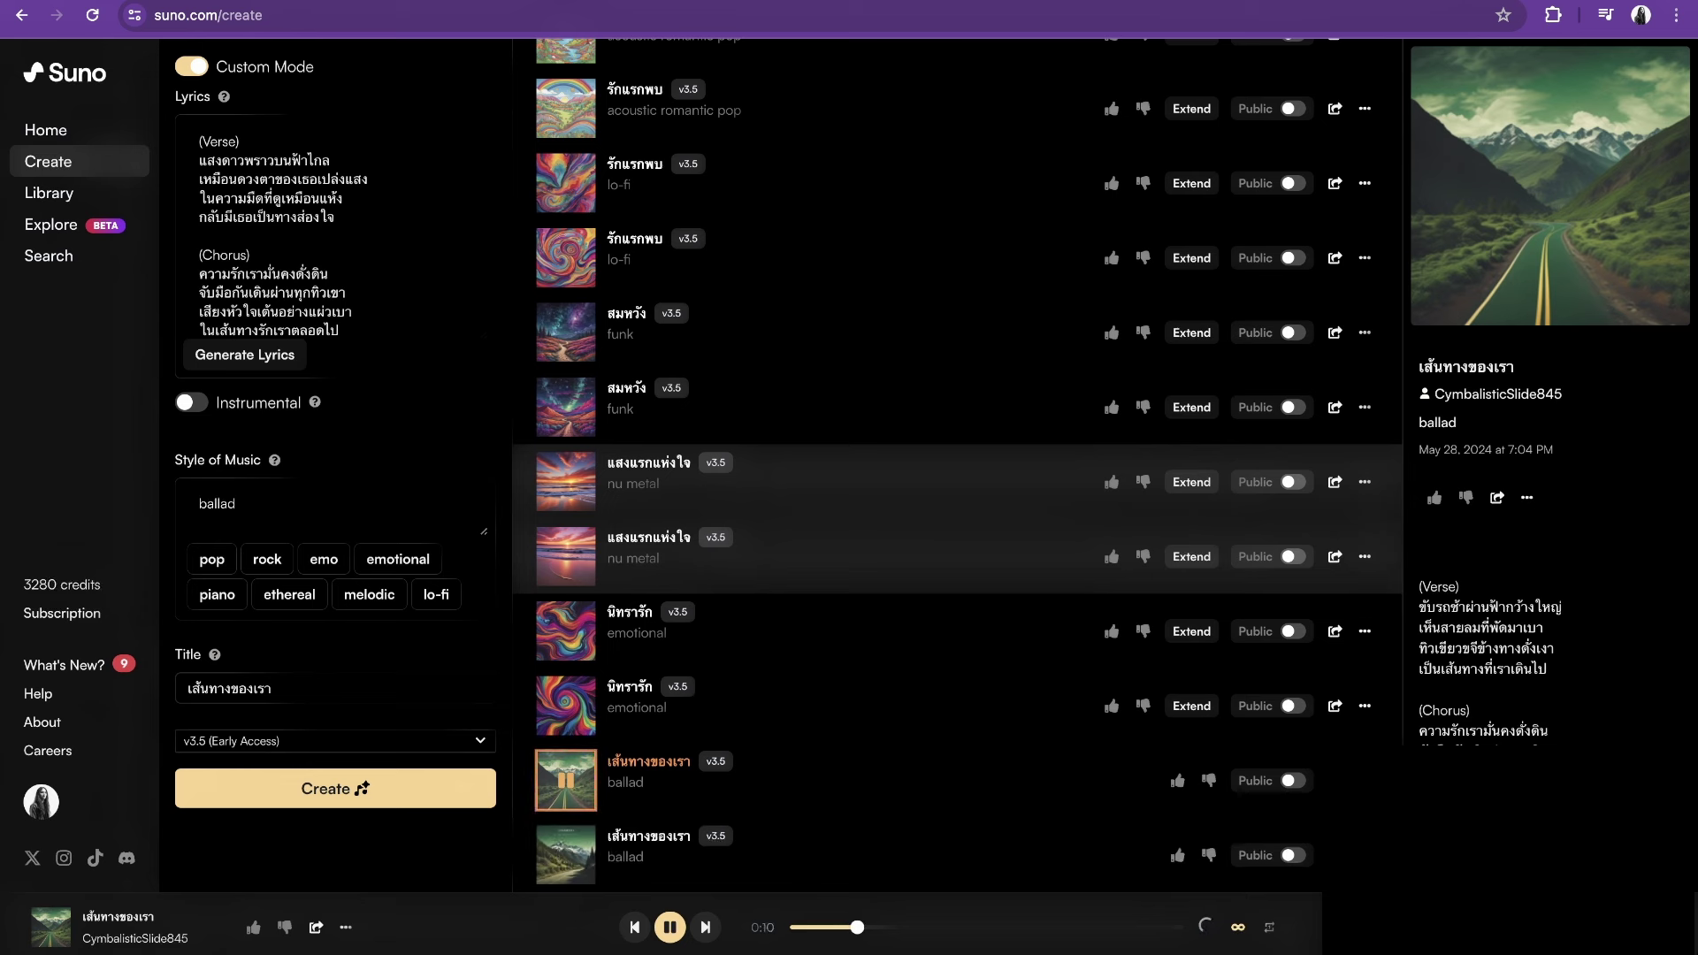
key("ctrl+v")
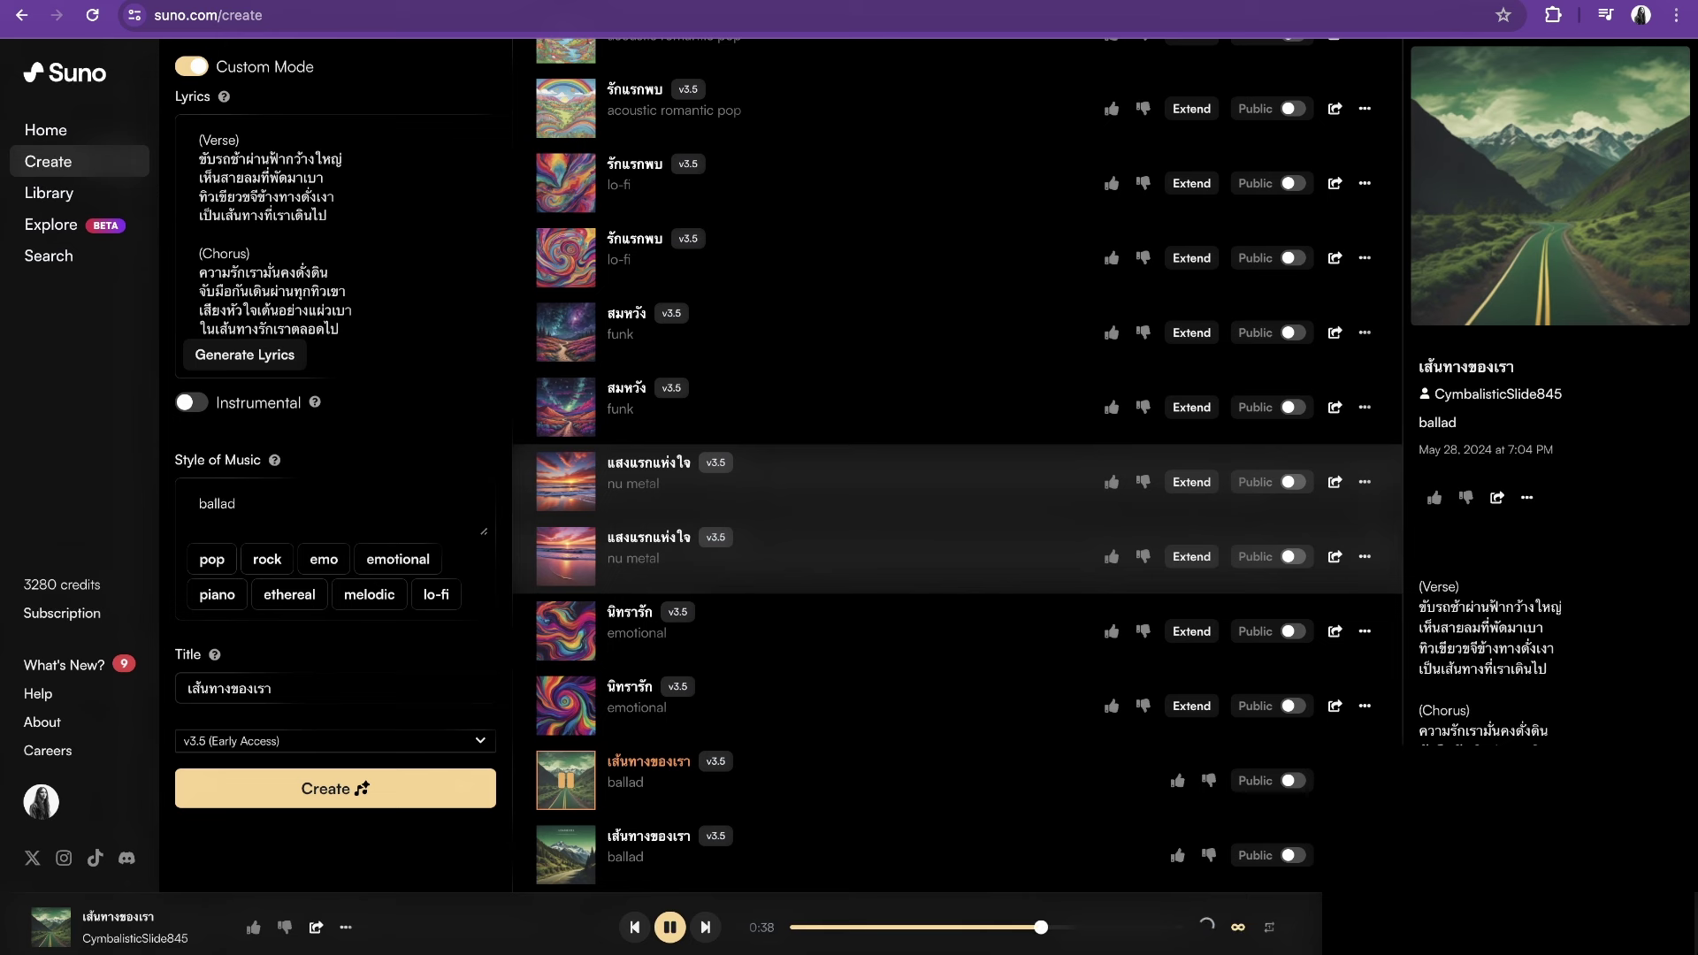
scroll(336, 230, "down", 1)
scroll(343, 230, "down", 1)
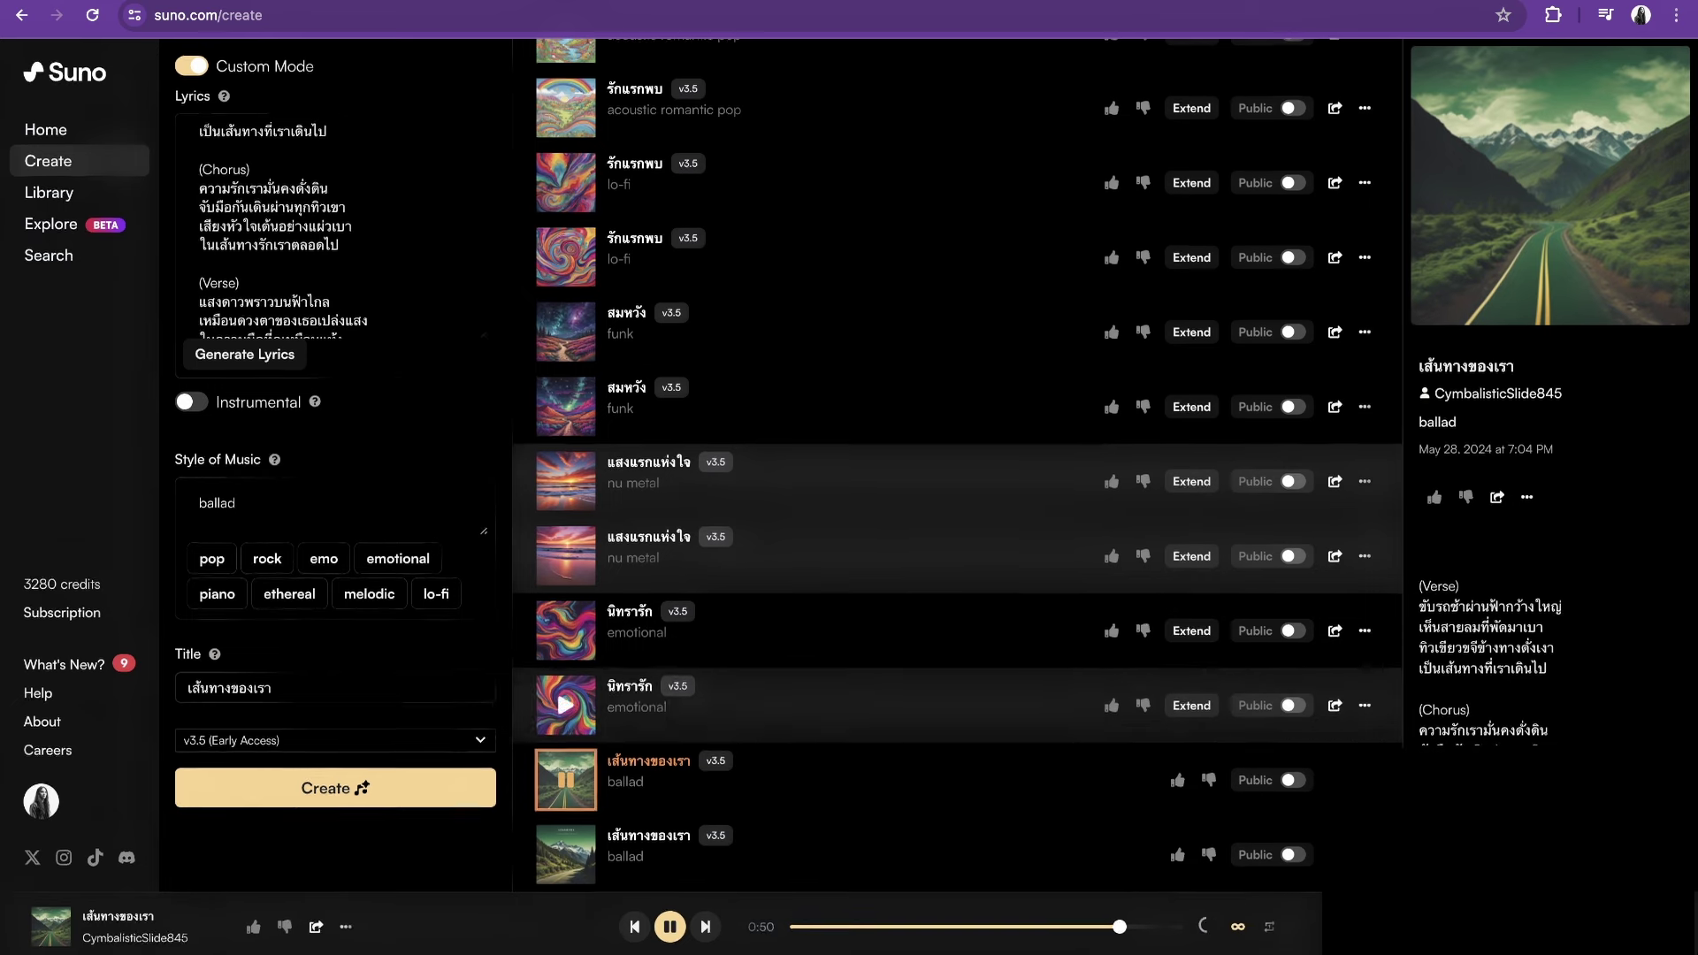
left_click(566, 855)
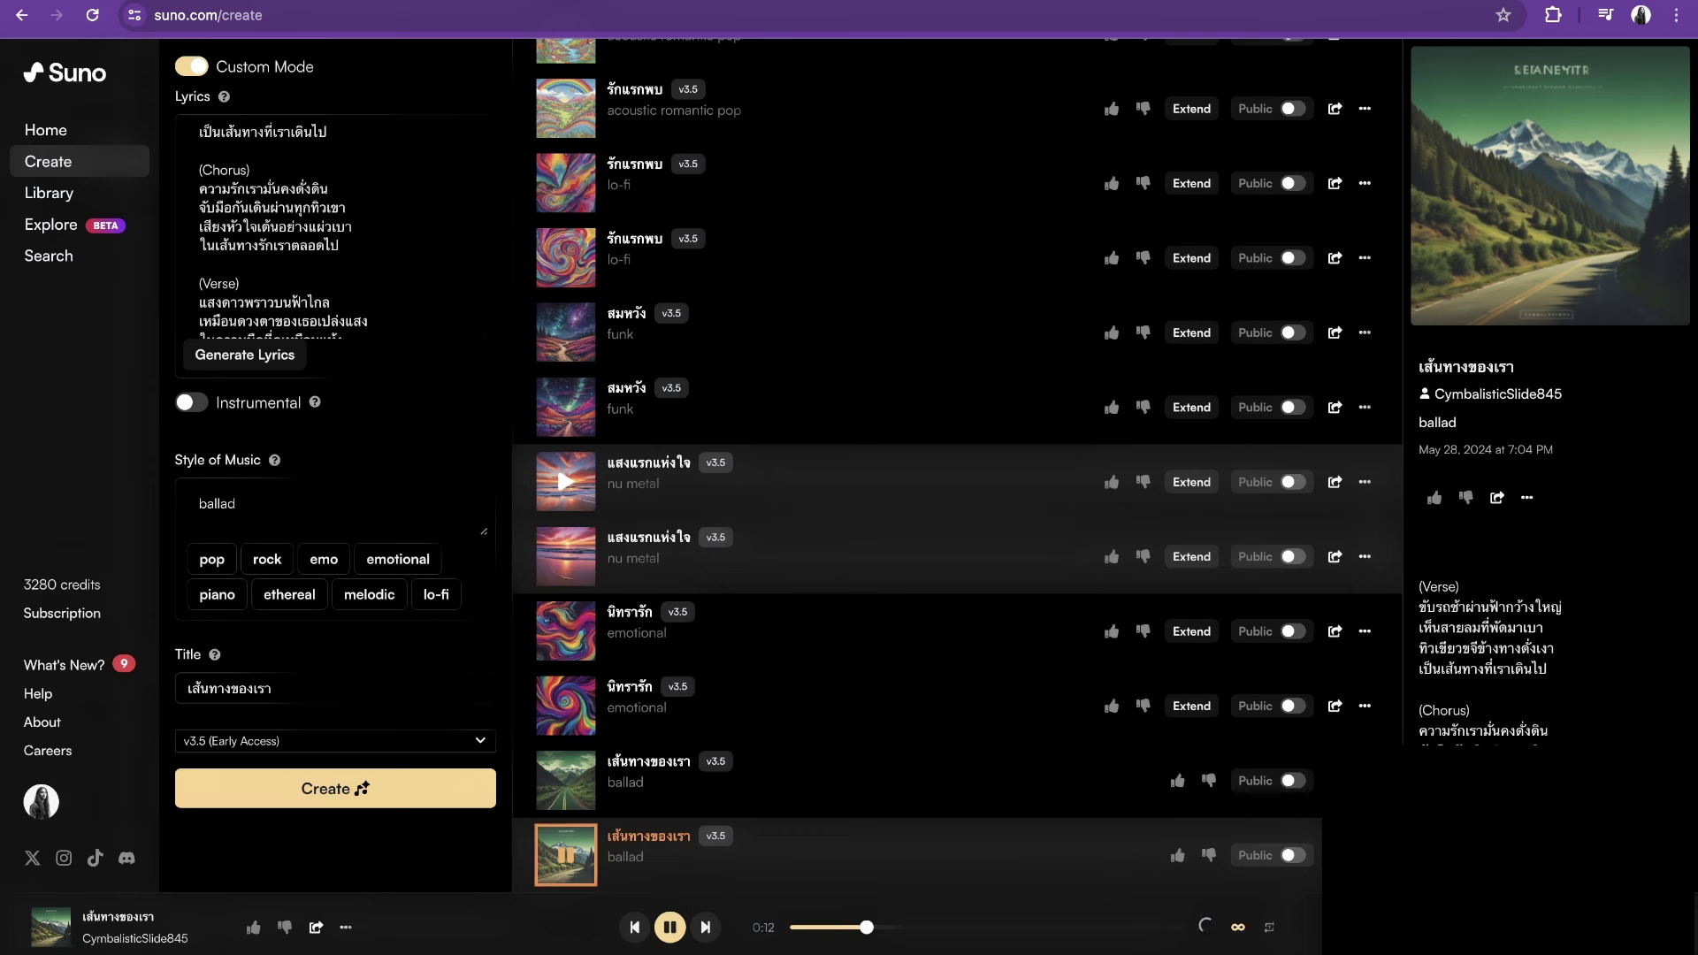
scroll(336, 230, "up", 1)
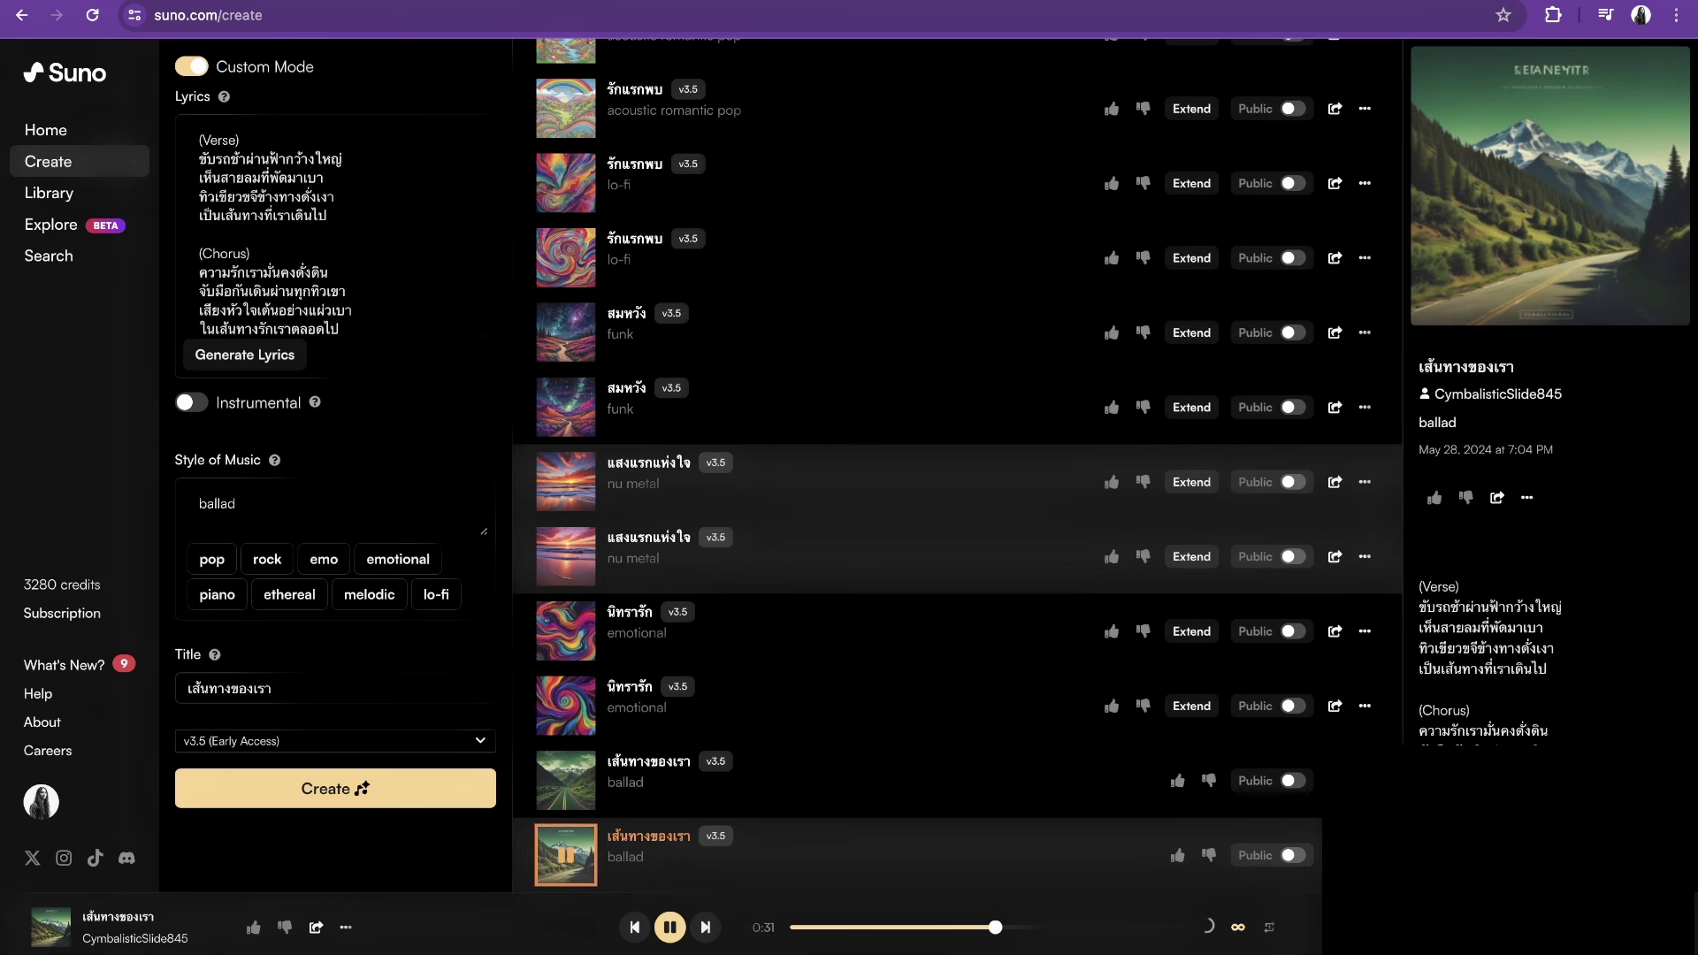
scroll(336, 230, "down", 1)
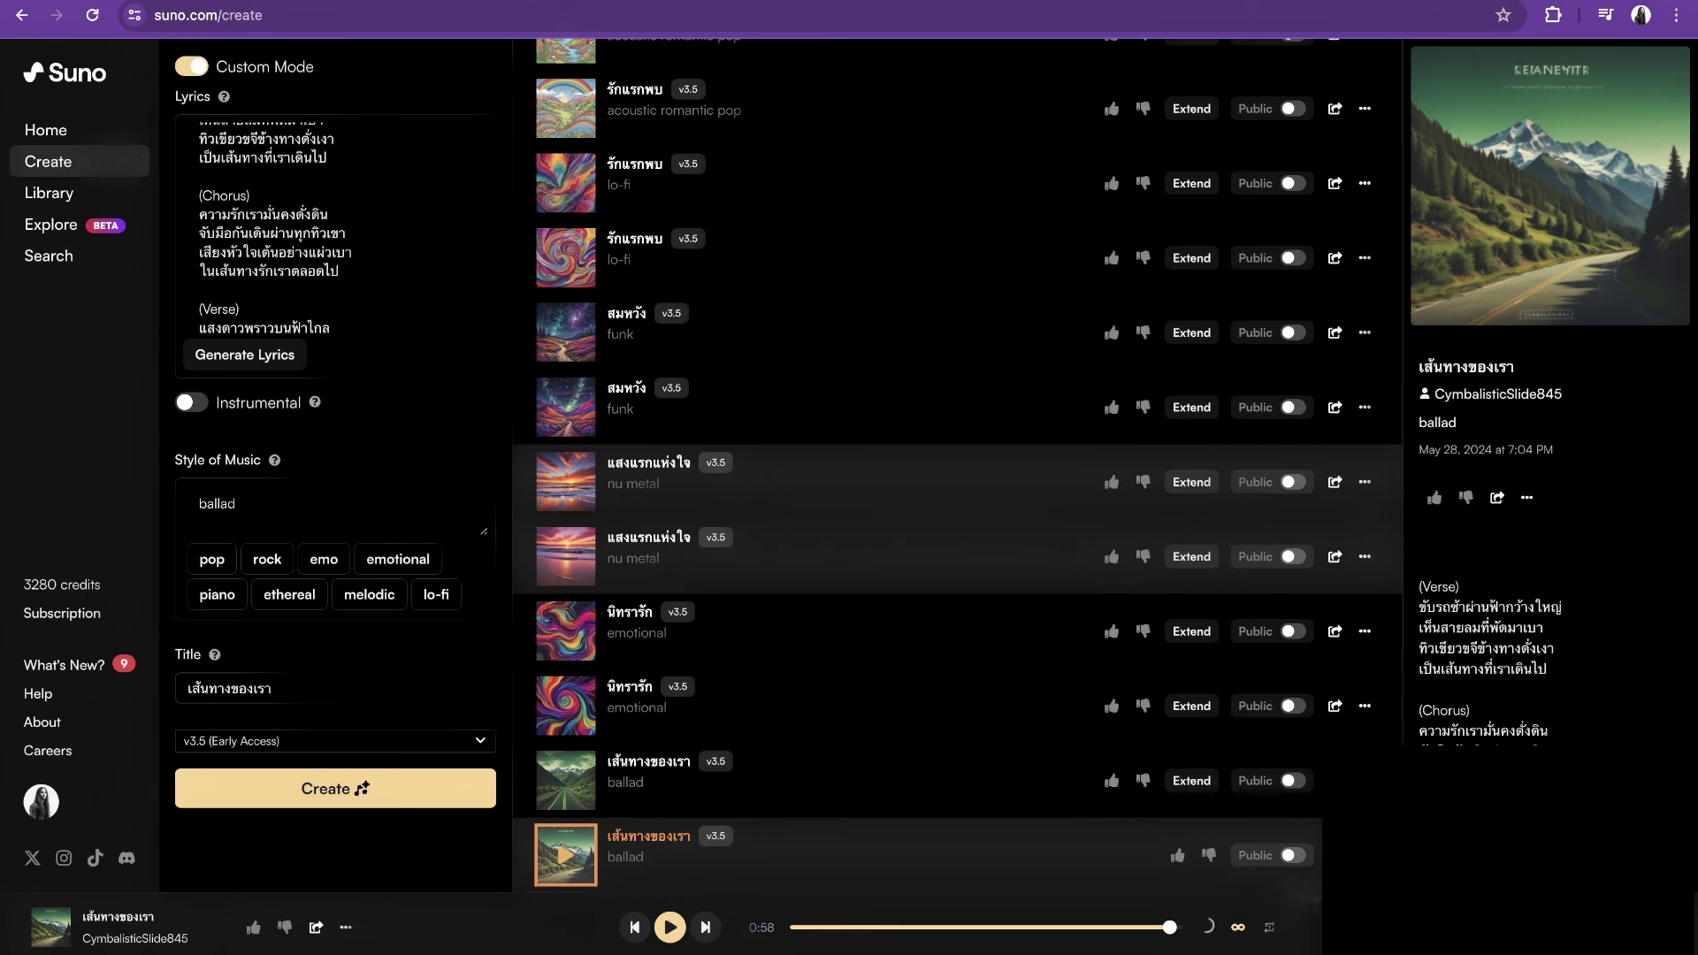
Review the share, download and report options of the first เส้นทางของเรา ballad, and close them without choosing any
right_click(973, 780)
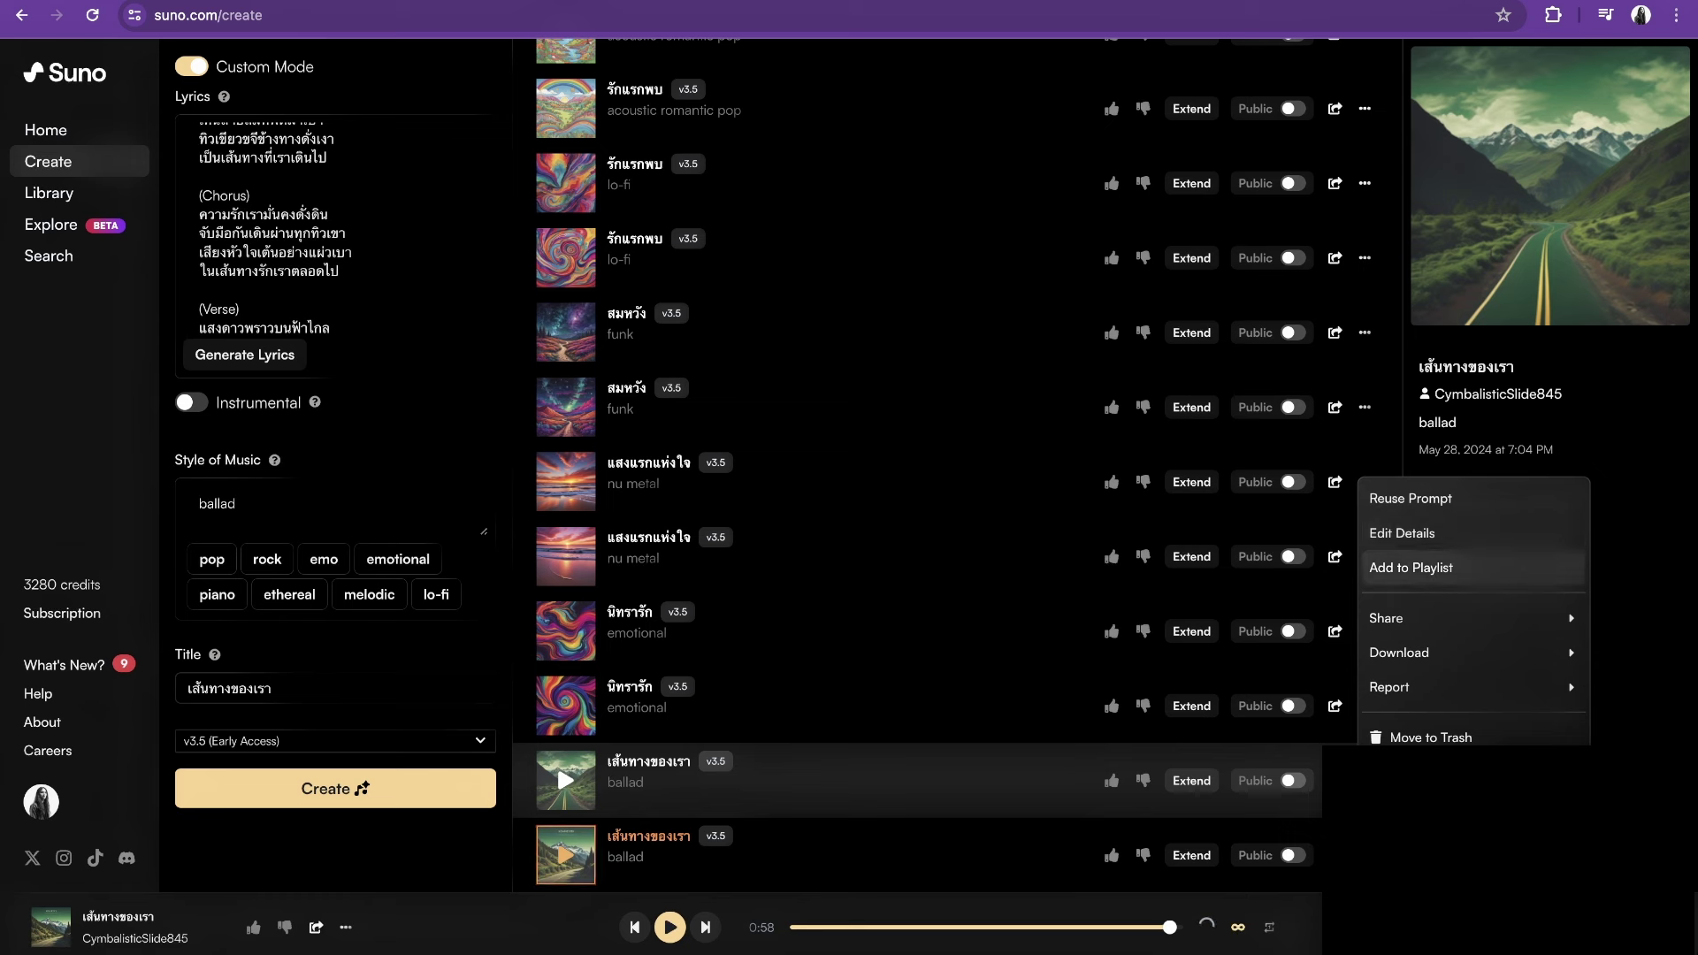
mouse_move(1414, 618)
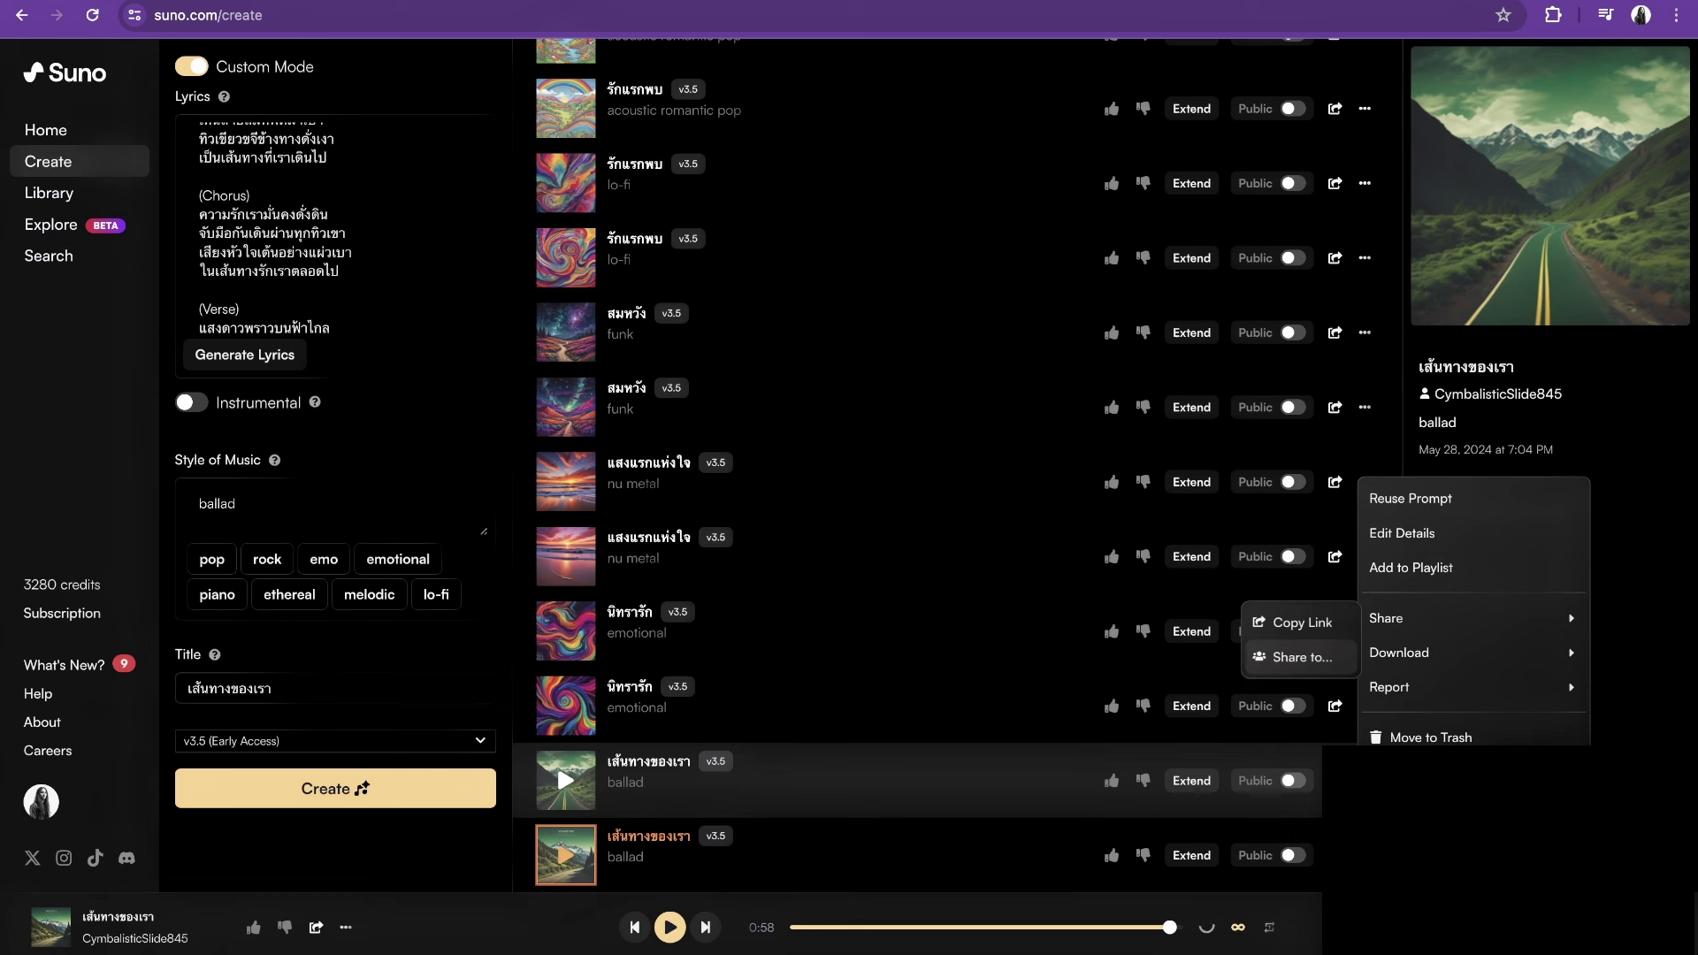
mouse_move(1414, 652)
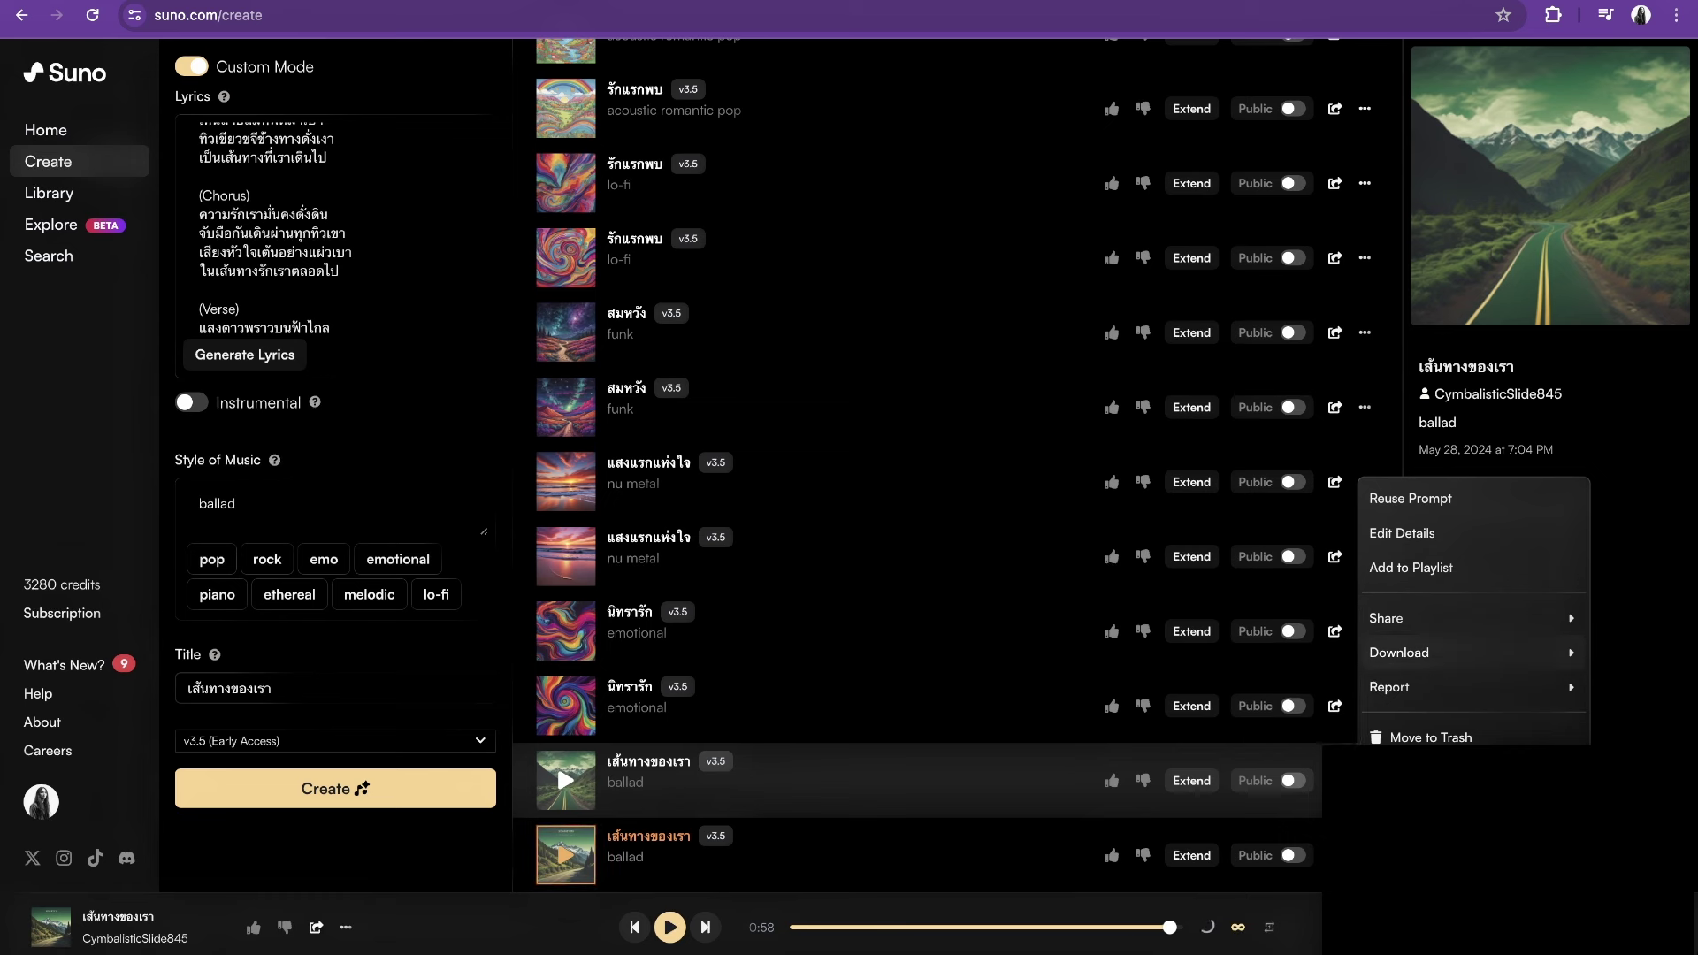
mouse_move(1415, 687)
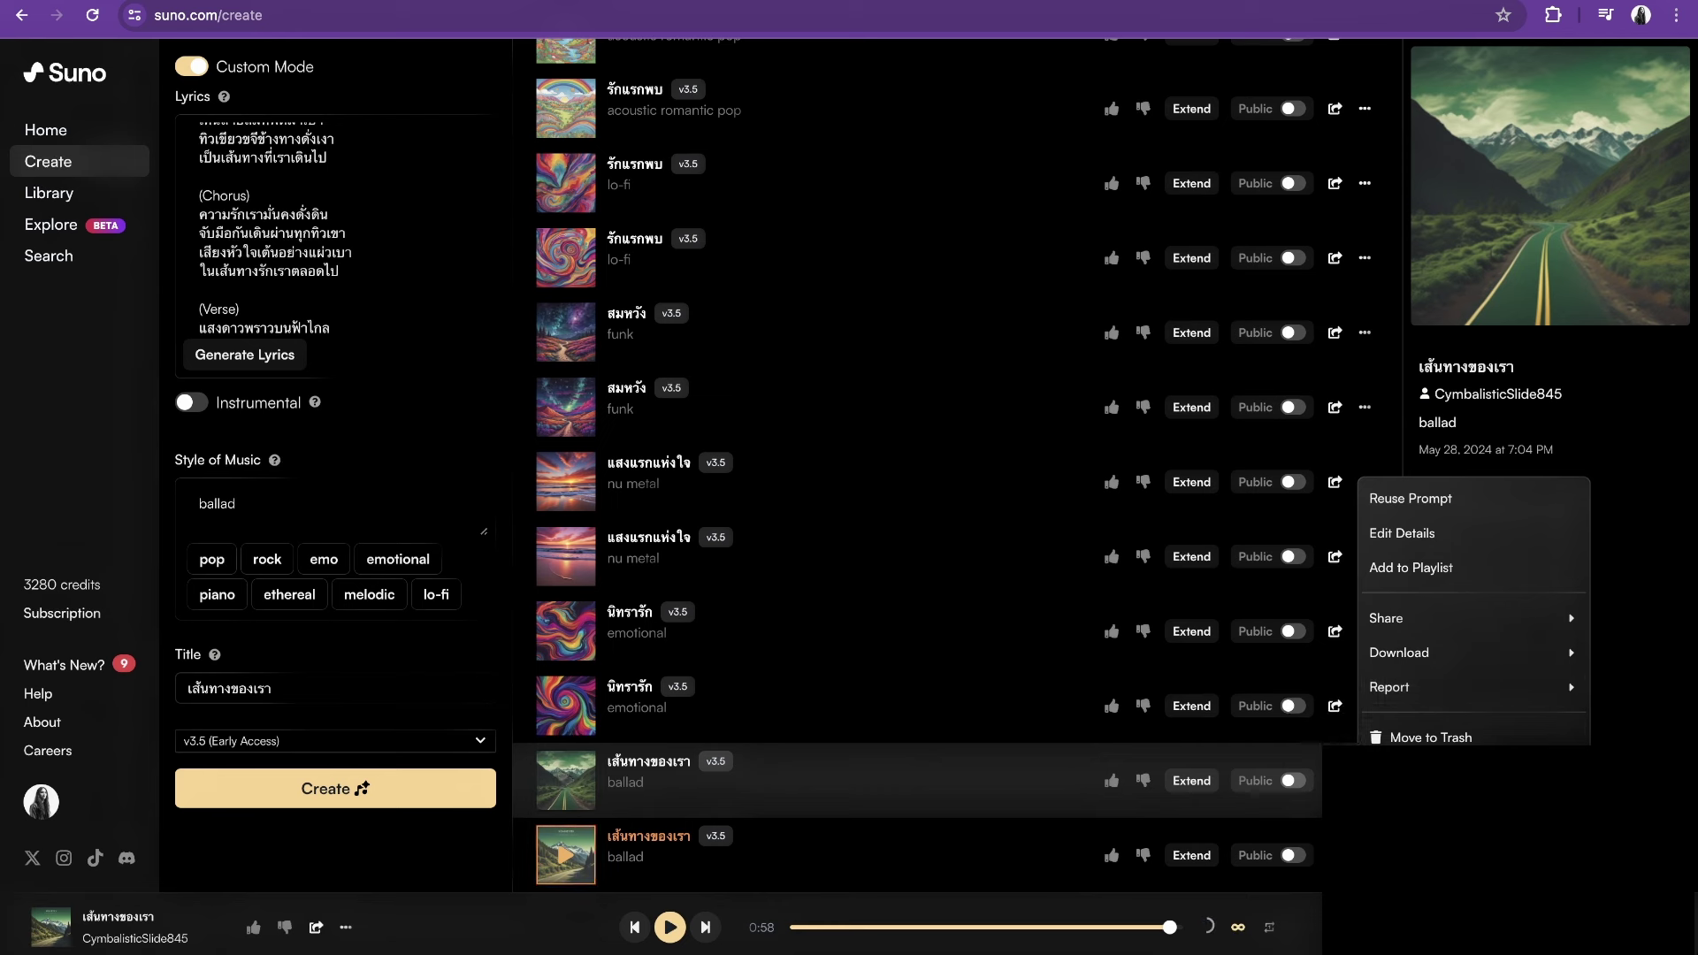
left_click(1138, 877)
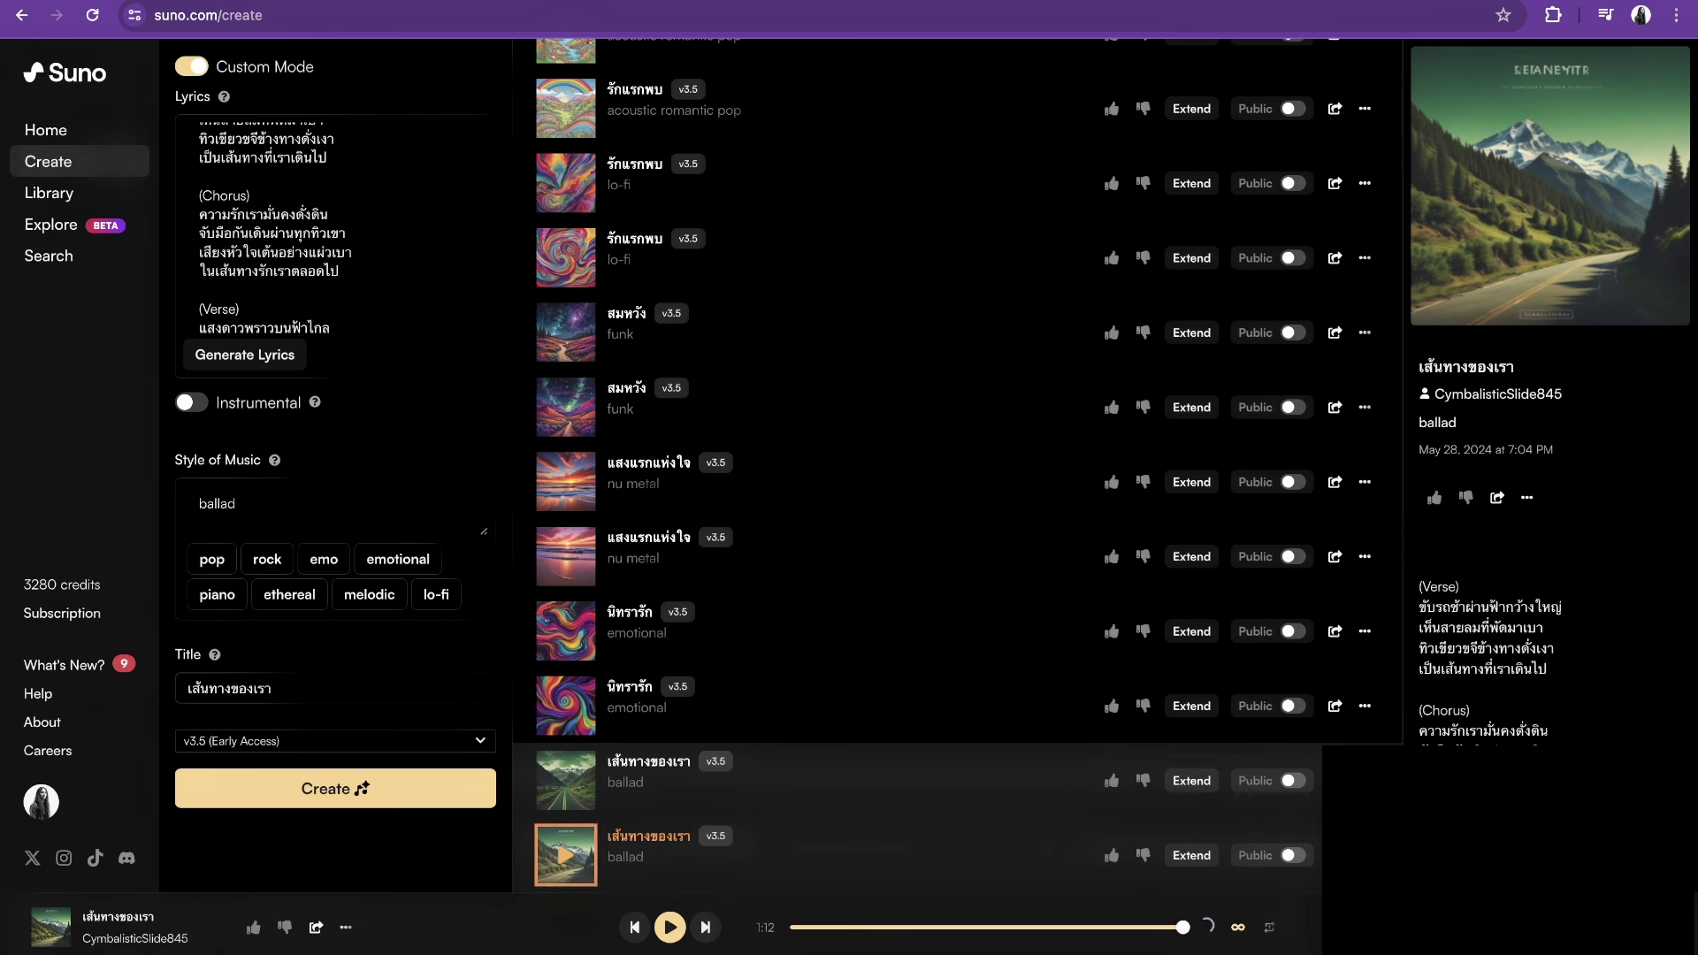
Replace the music style with Death Metal and generate เส้นทางของเรา again with the same lyrics
left_click(265, 503)
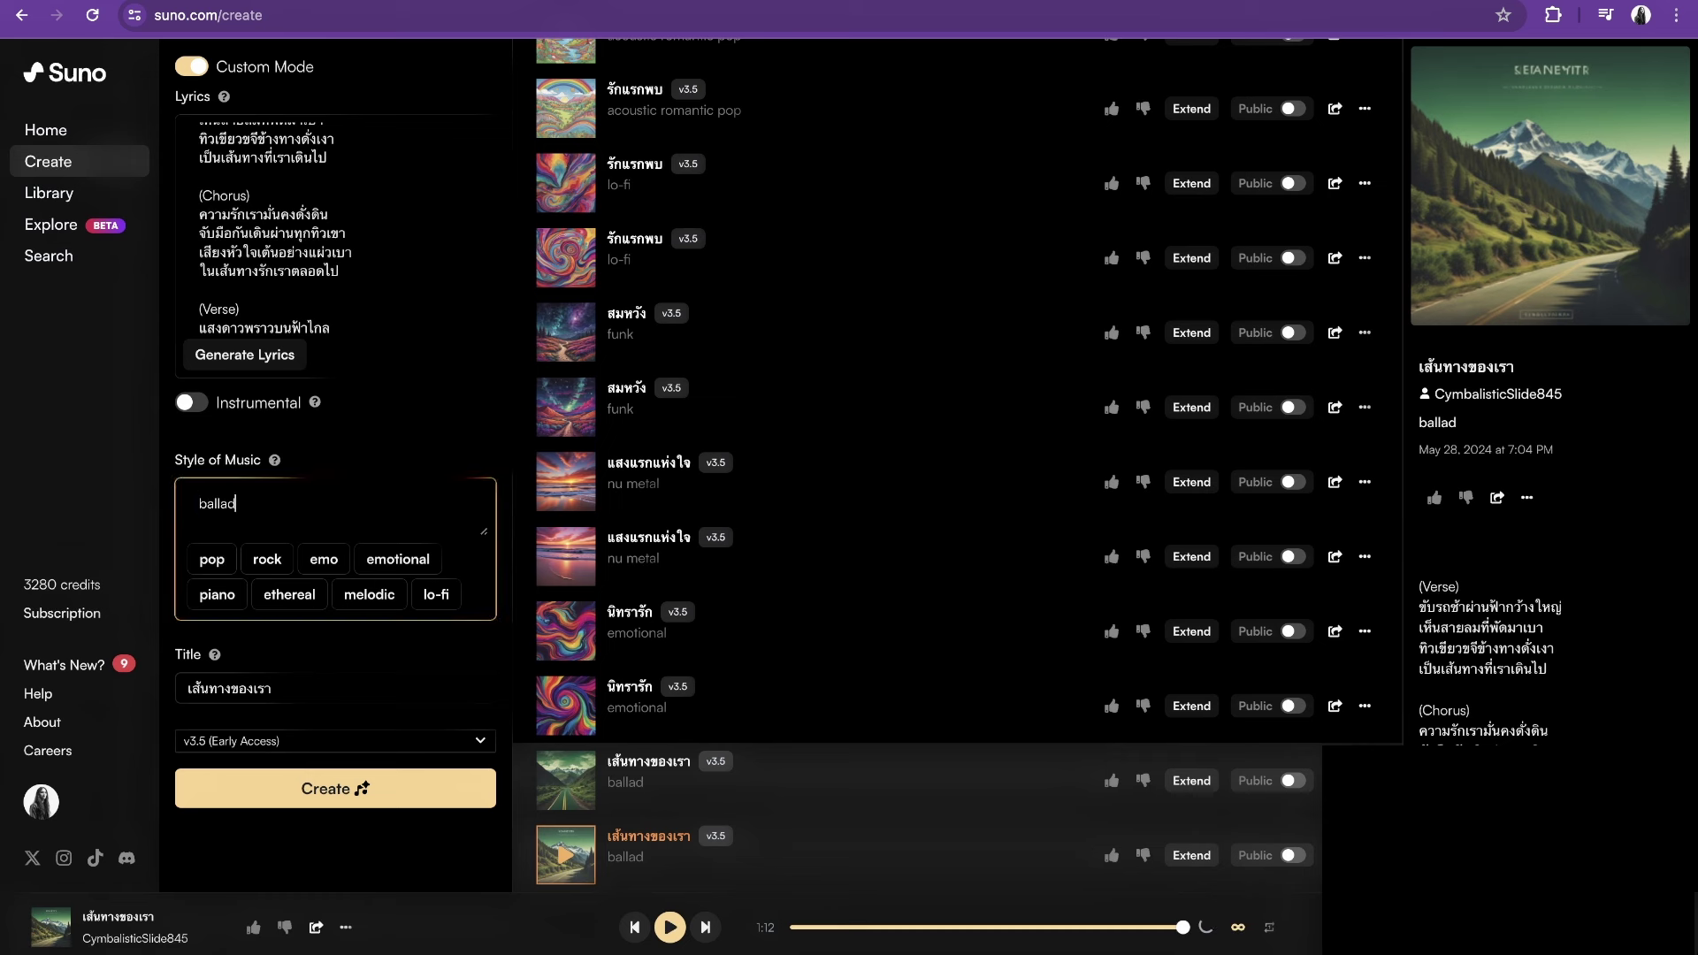
key("ctrl+a")
key("BackSpace")
type("Death Metal")
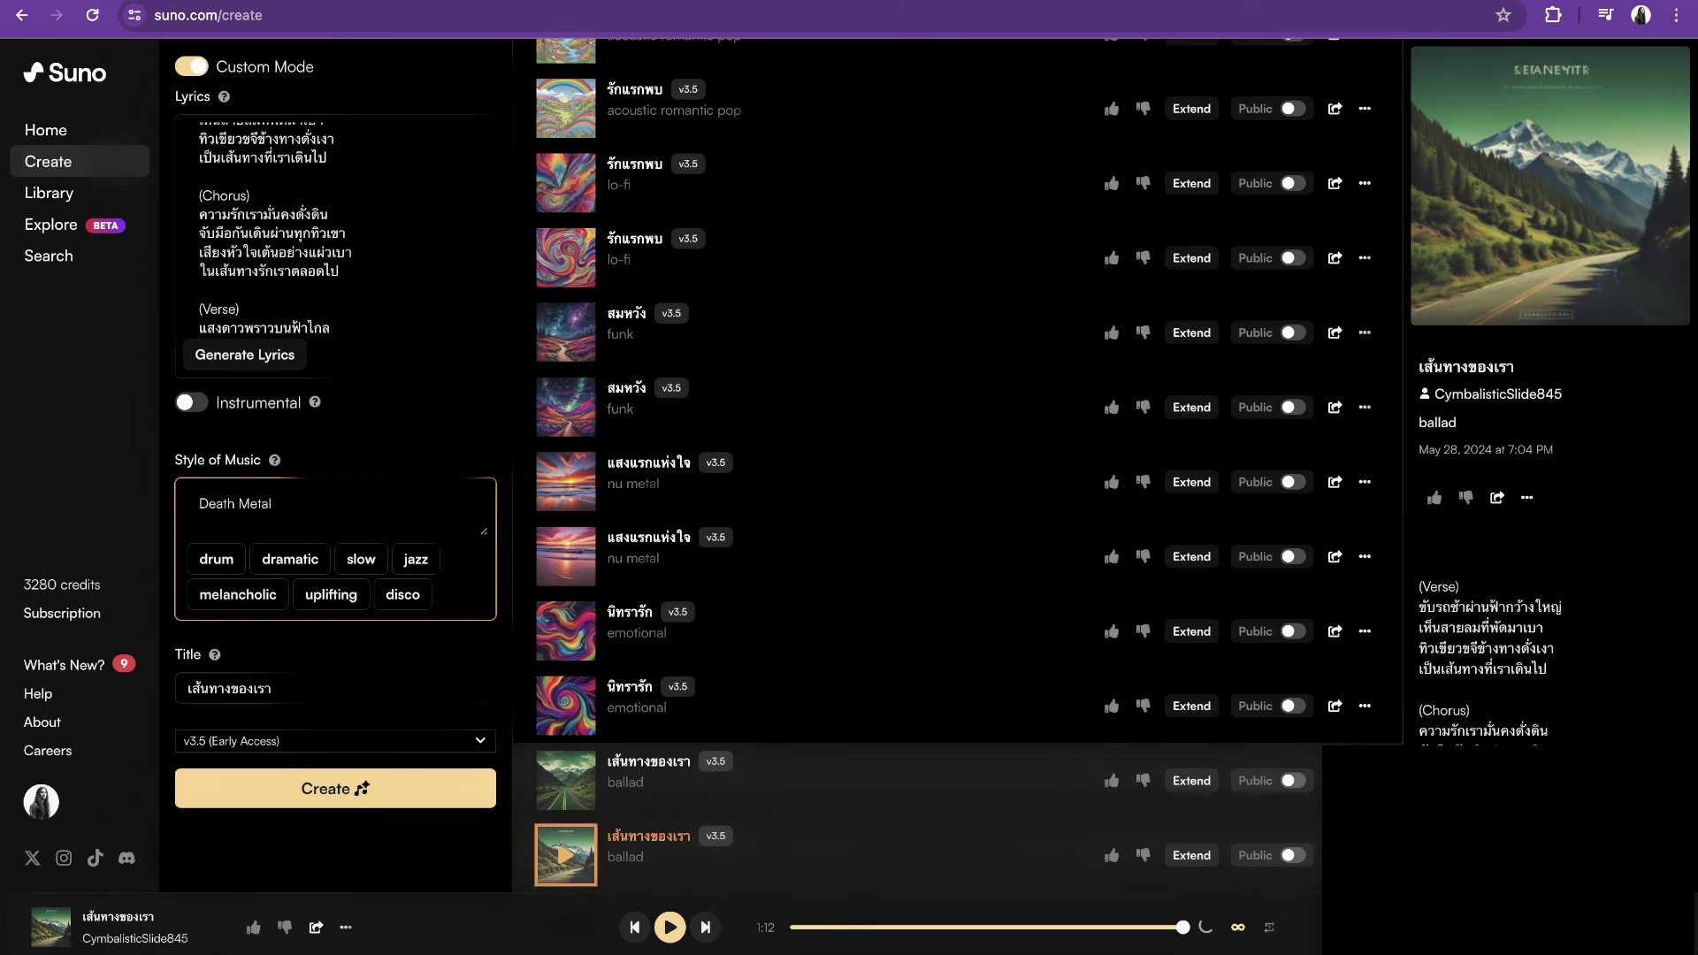
left_click(335, 788)
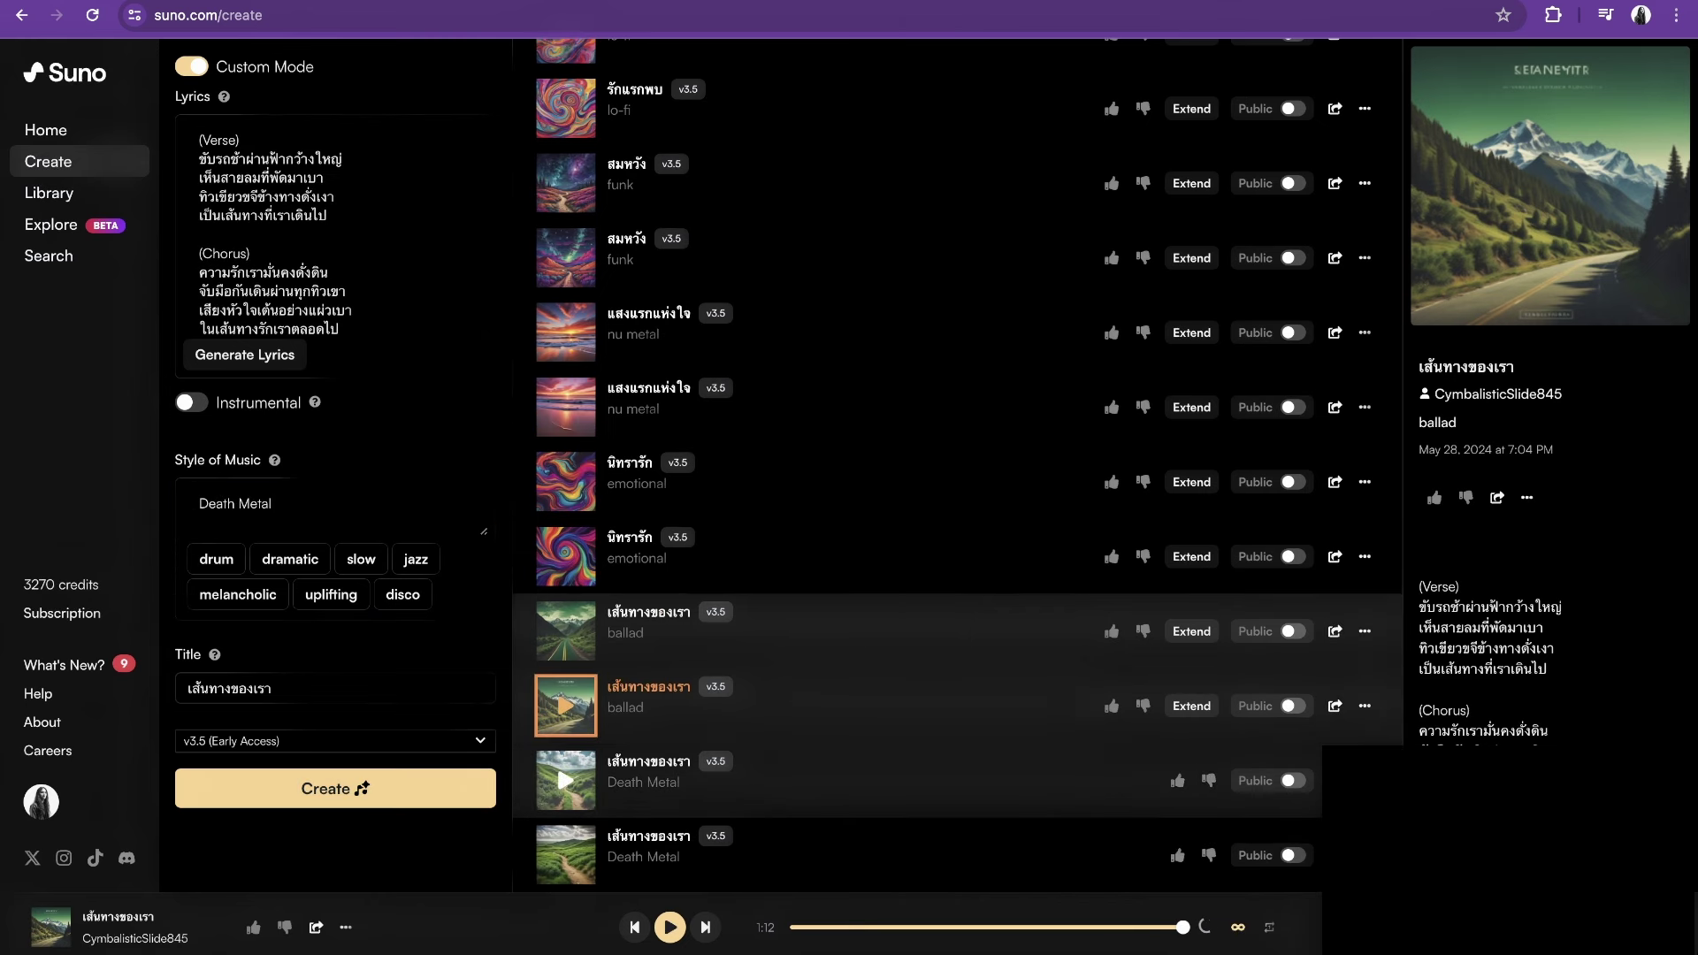
Listen to the two Death Metal versions of เส้นทางของเรา and pause the second one
left_click(566, 781)
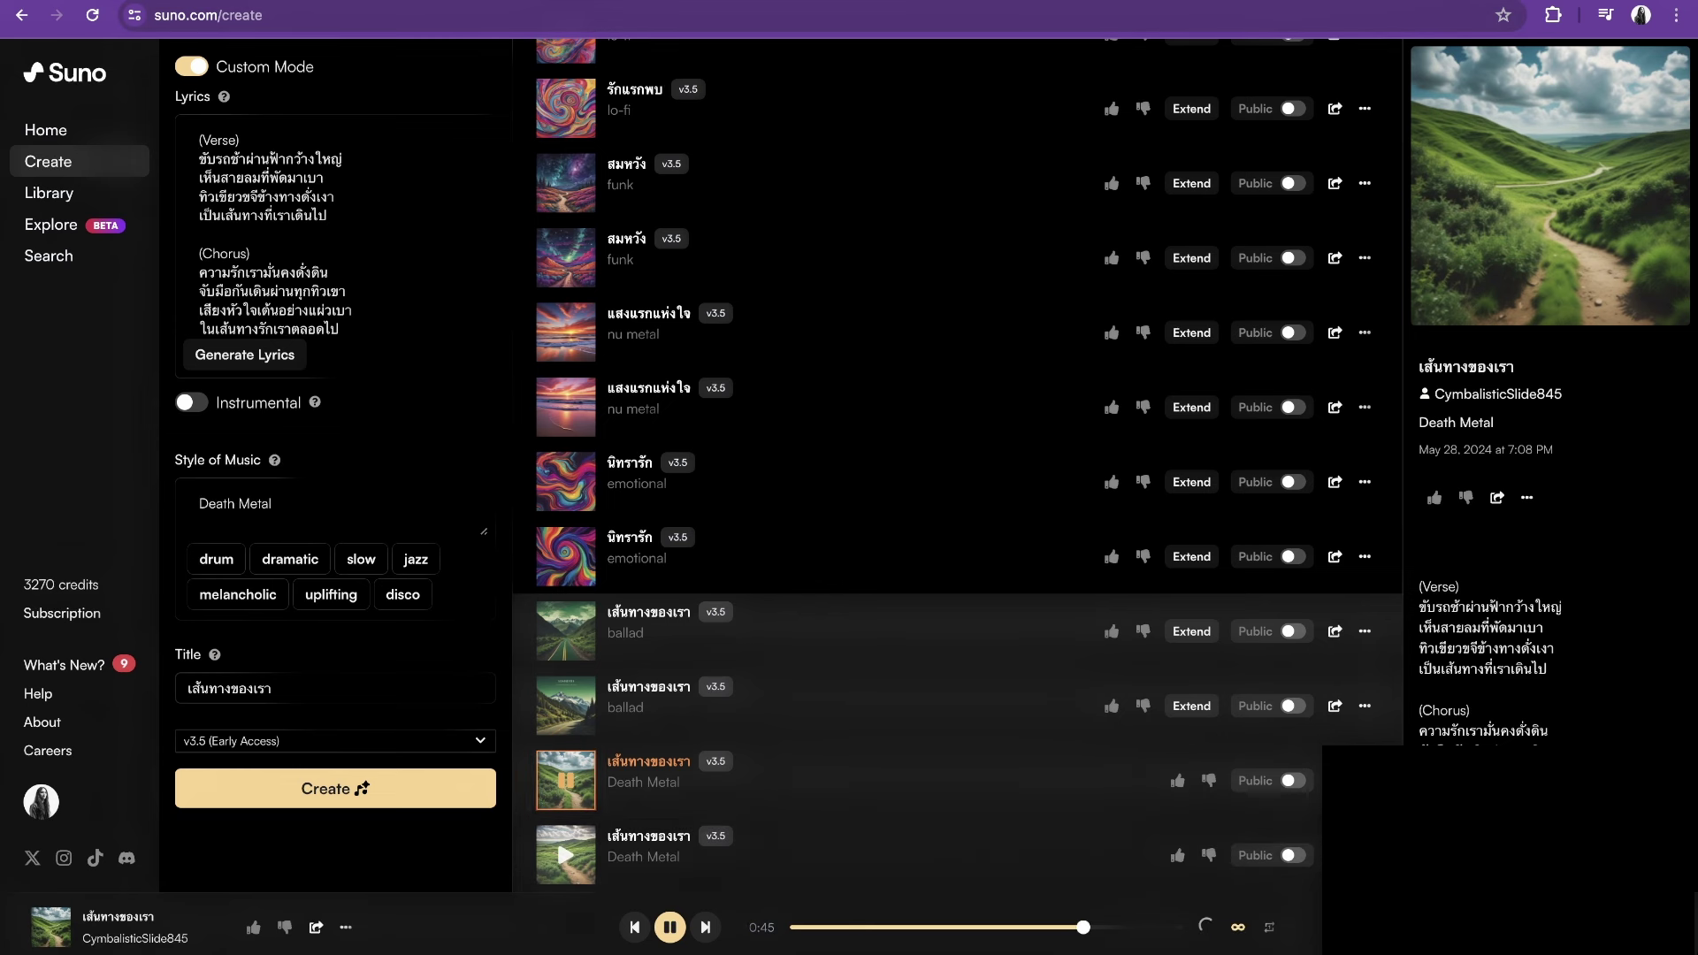
left_click(566, 855)
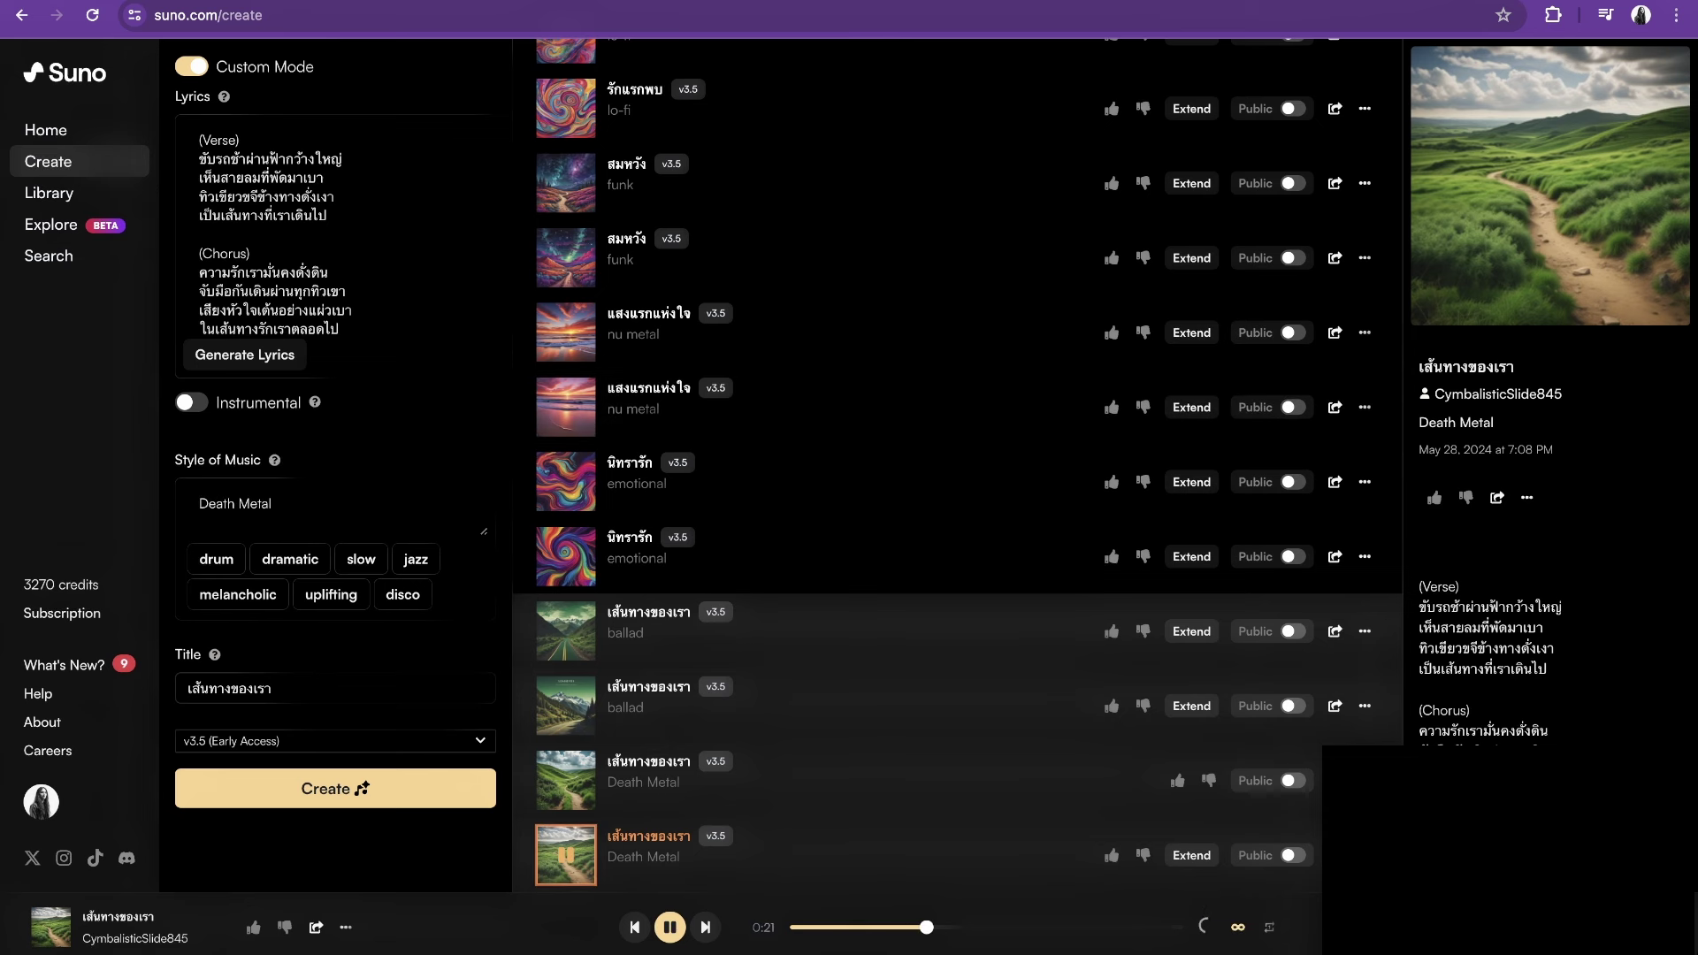
key("space")
Correct the first verse to read ช้าๆ, เบาๆ and ทิวเขา, and generate เส้นทางของเรา again in the Jazz style
left_click(336, 238)
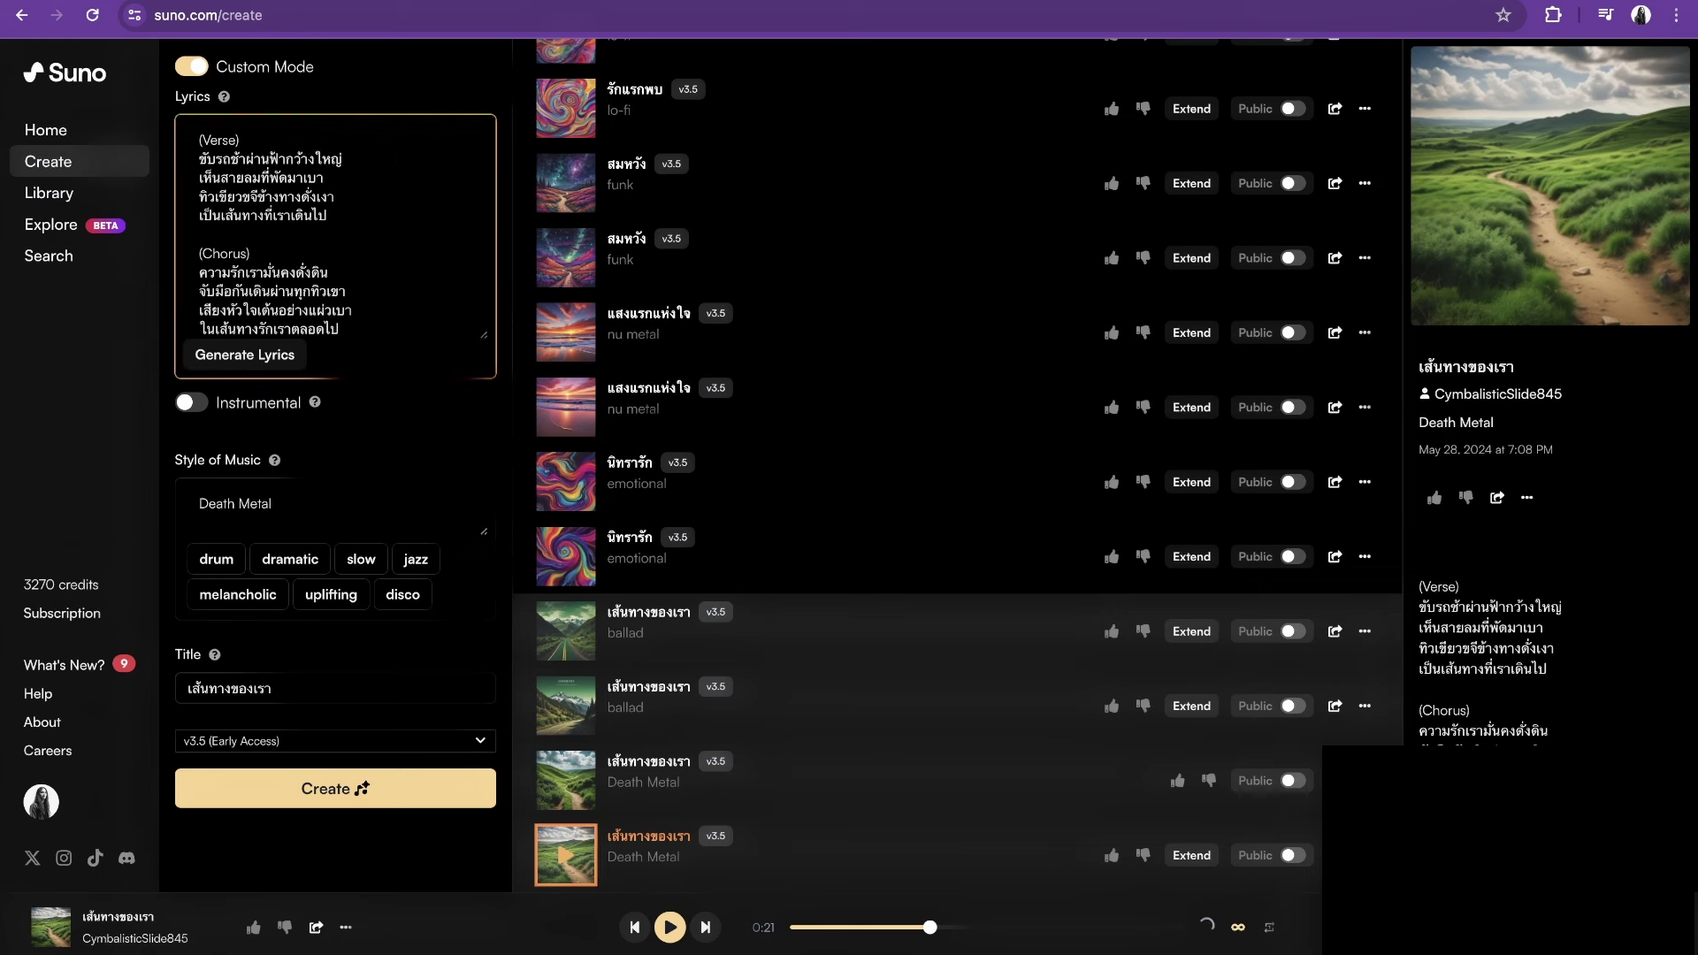
key("BackSpace")
type("ๆๆ")
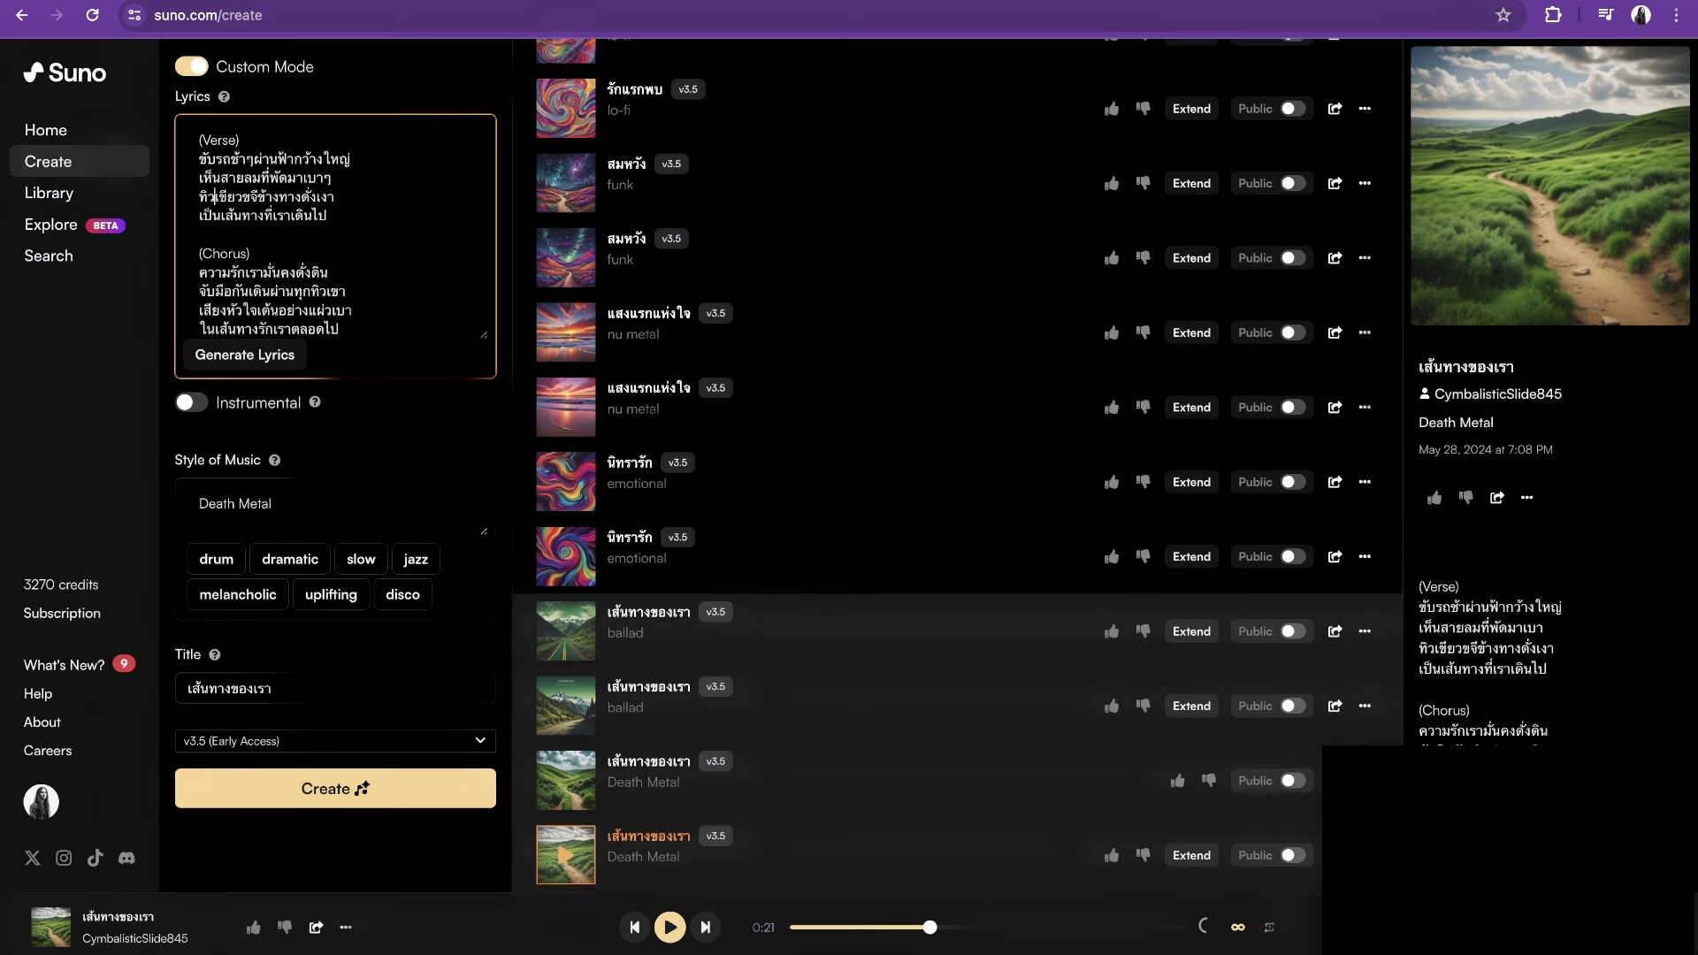
type("เขา")
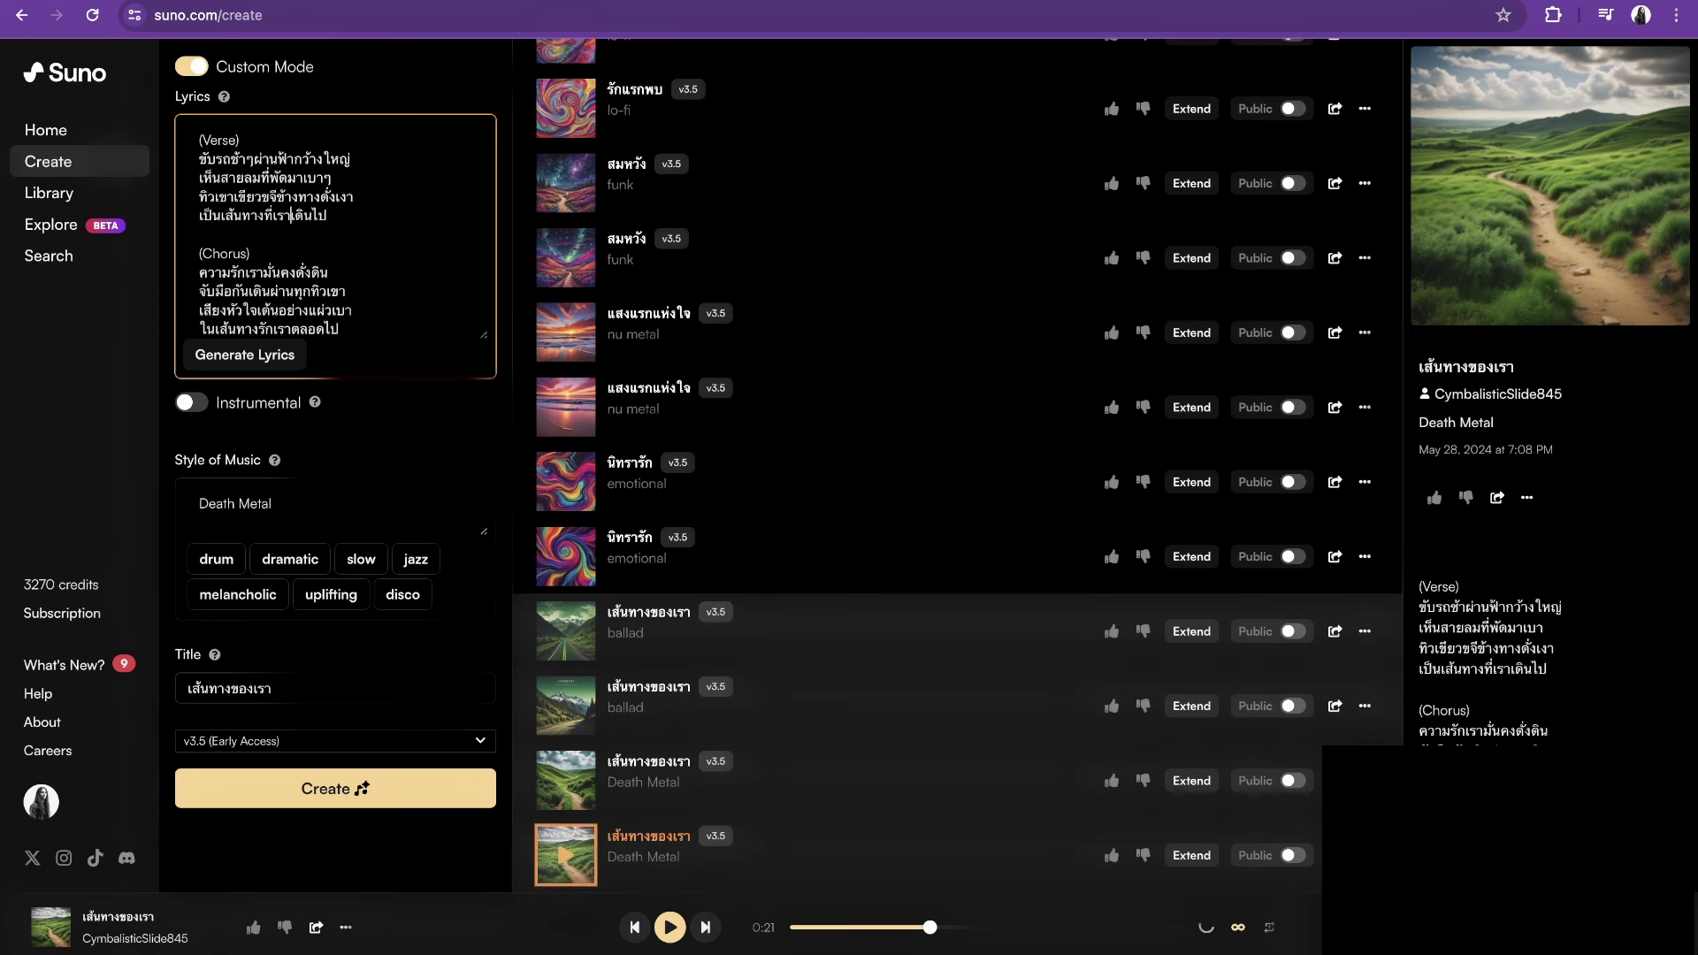
left_click(326, 215)
triple_click(235, 503)
key("BackSpace")
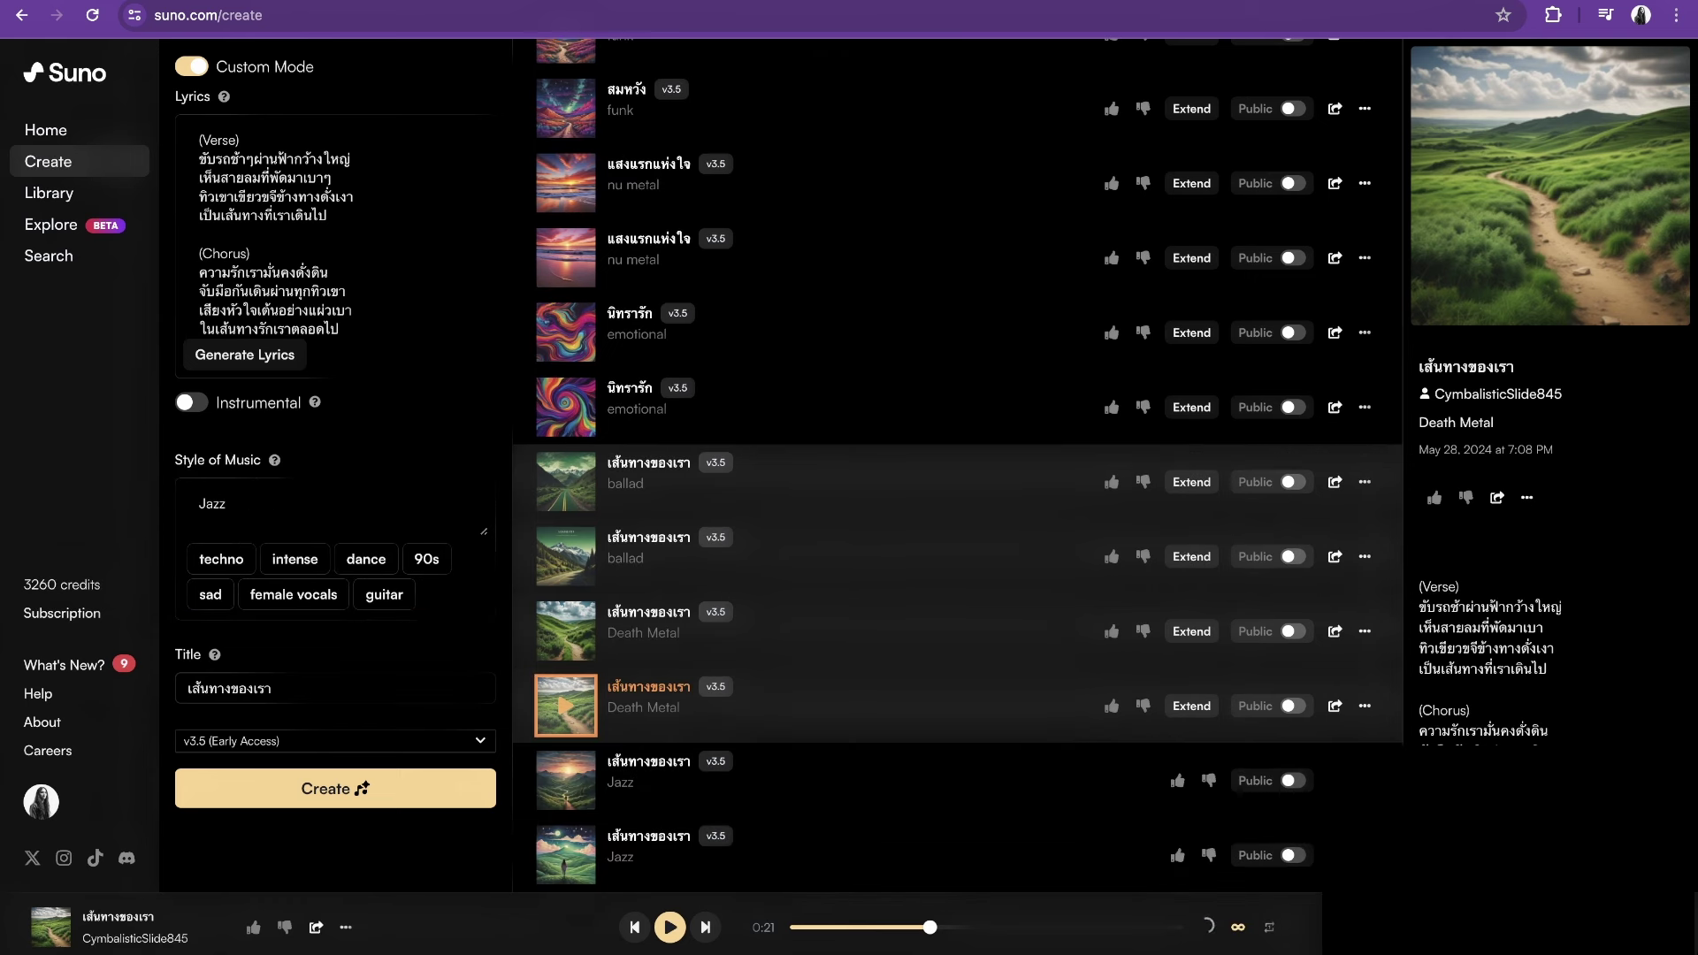
Listen to the two Jazz versions of เส้นทางของเรา and pause the second one
left_click(566, 780)
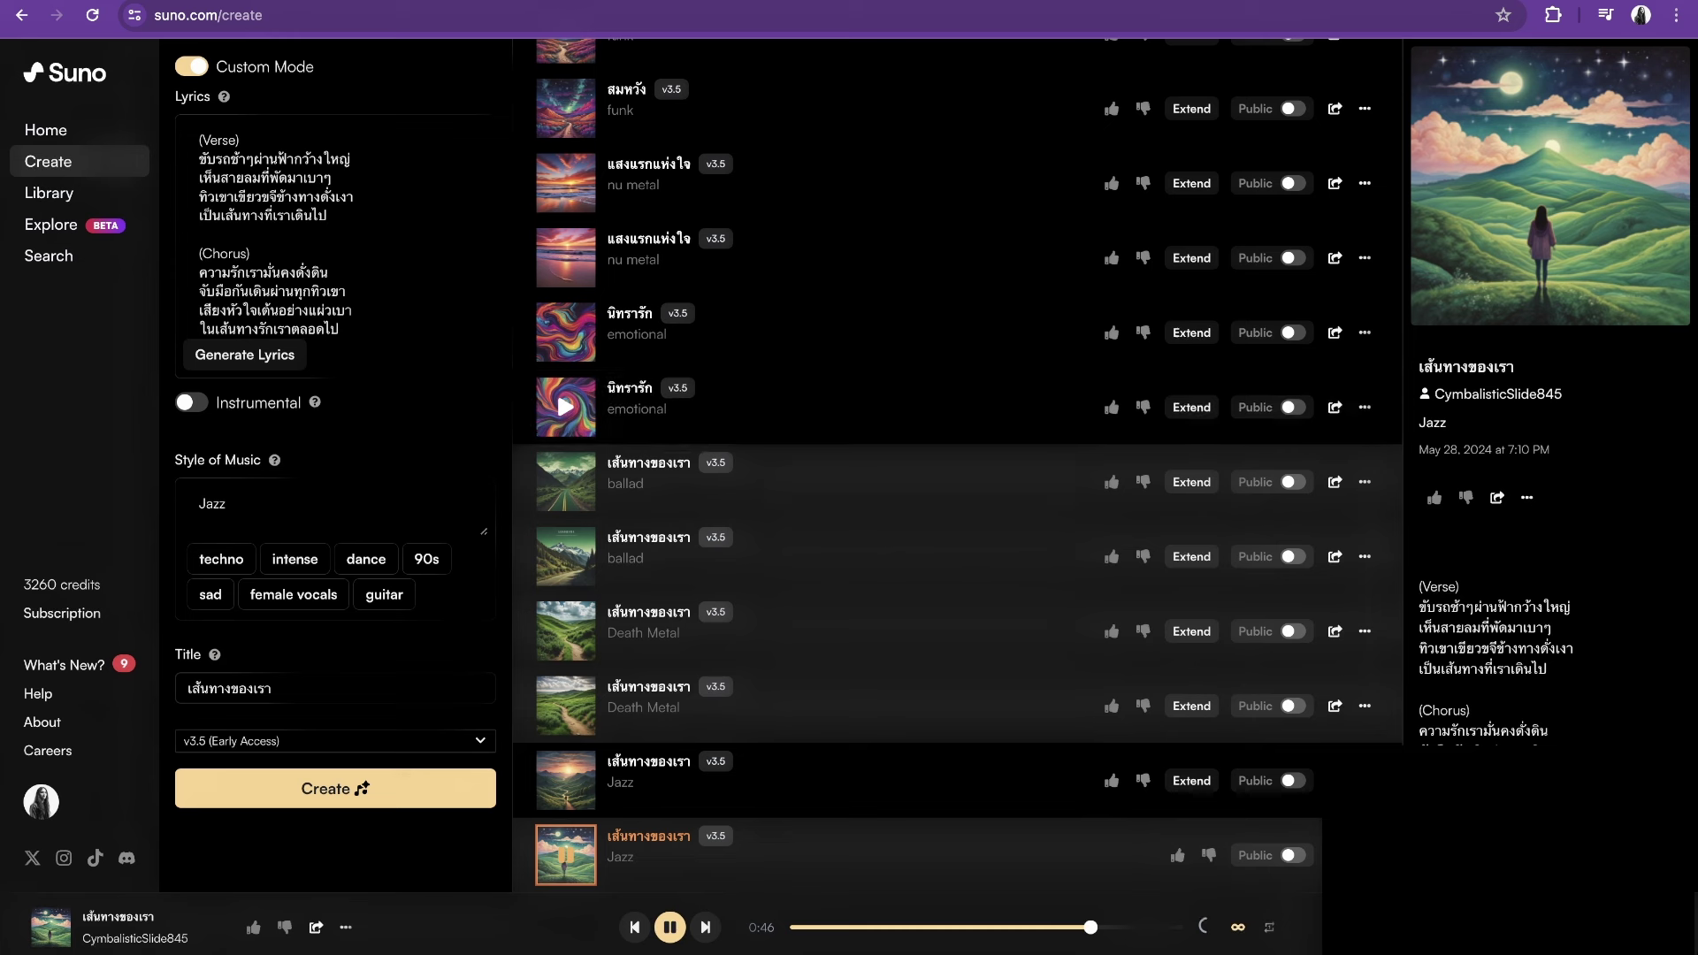
key("space")
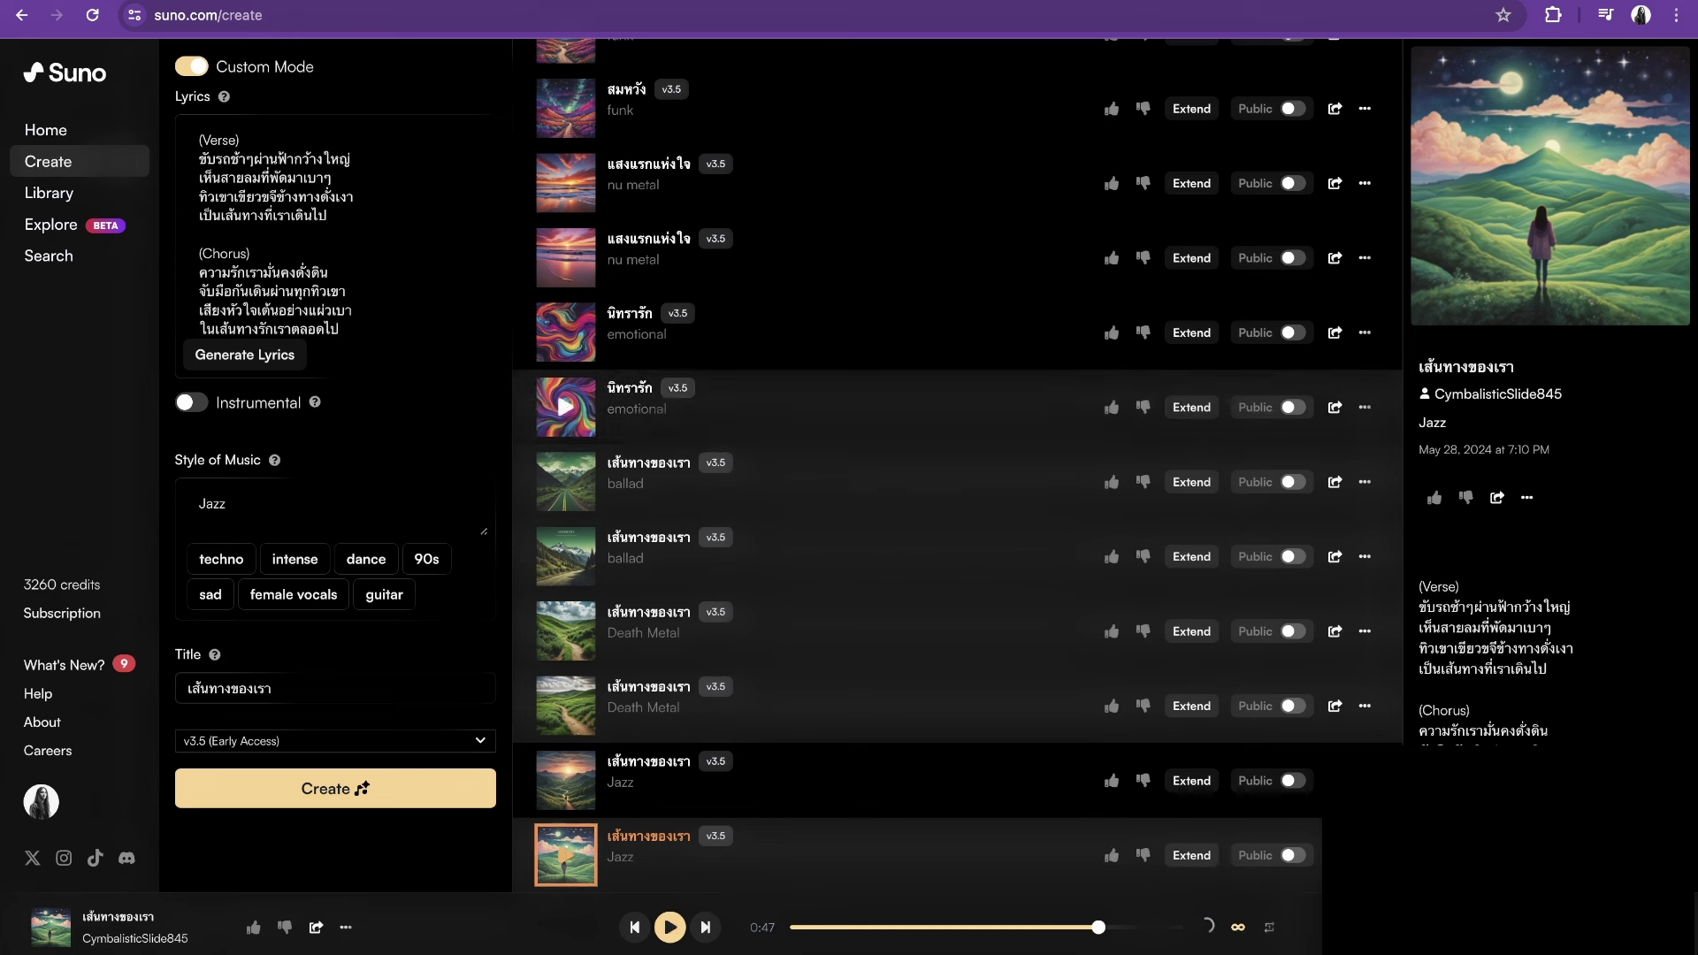